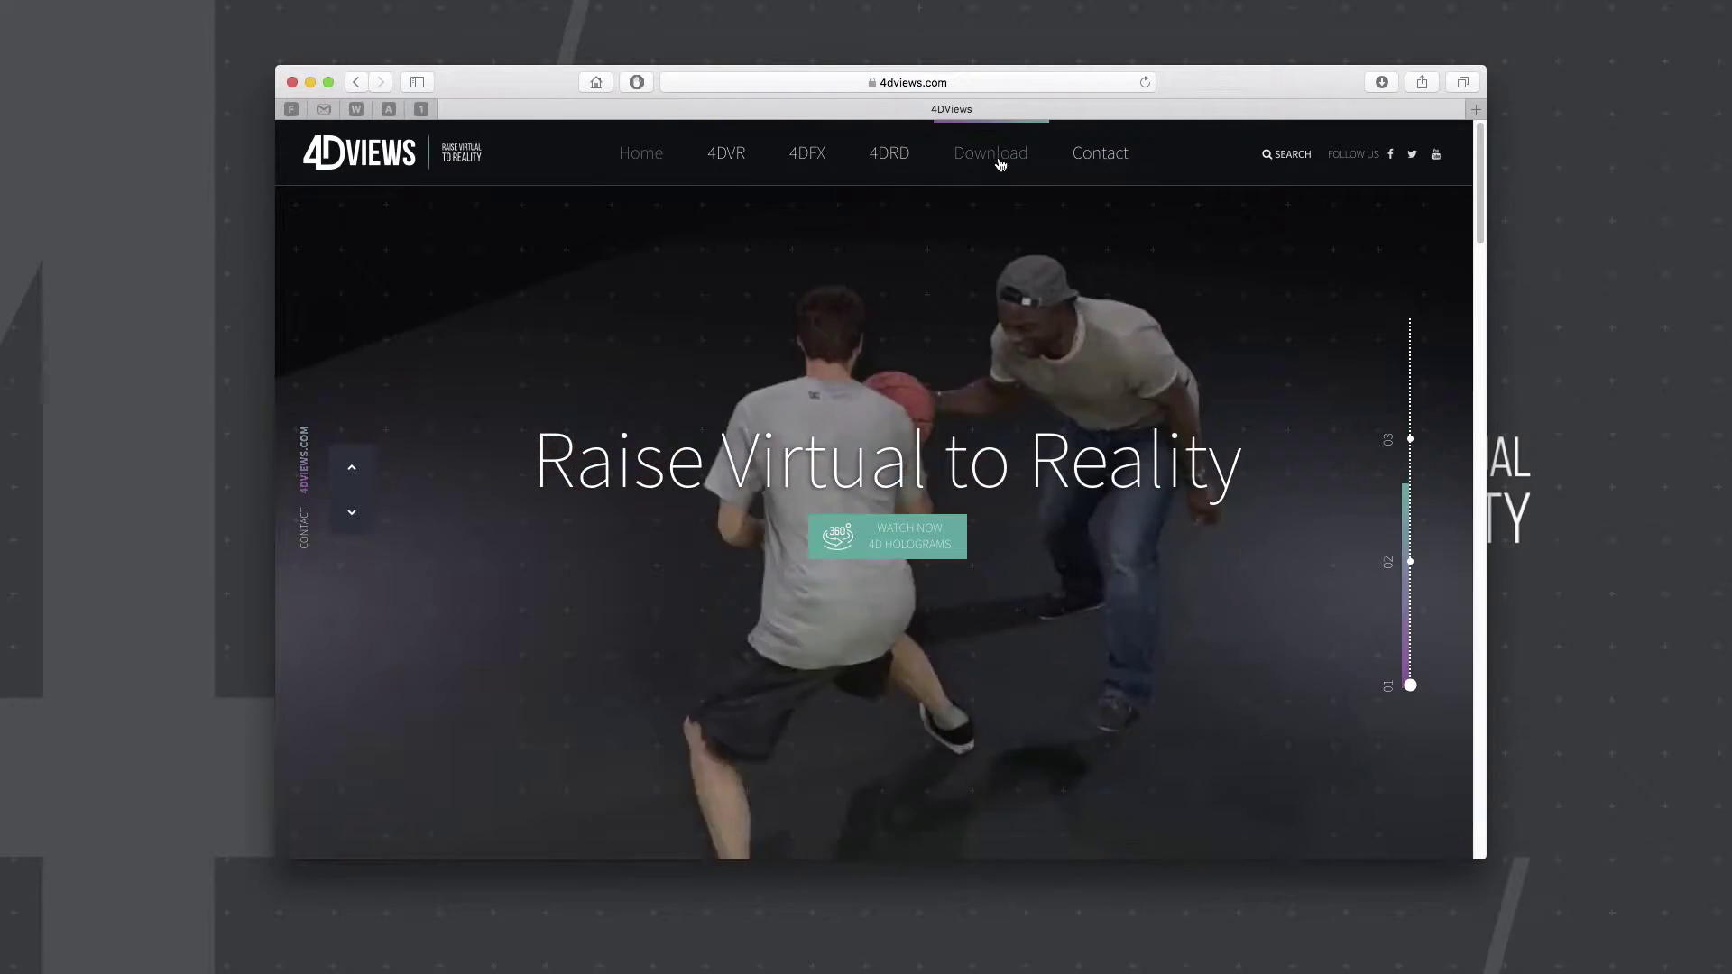
- Download the Hard Rocker sample in .4DR format and the 4DViews Unity plugin version 1.6.3
{"action": "left_click", "coordinate": [1007, 171]}
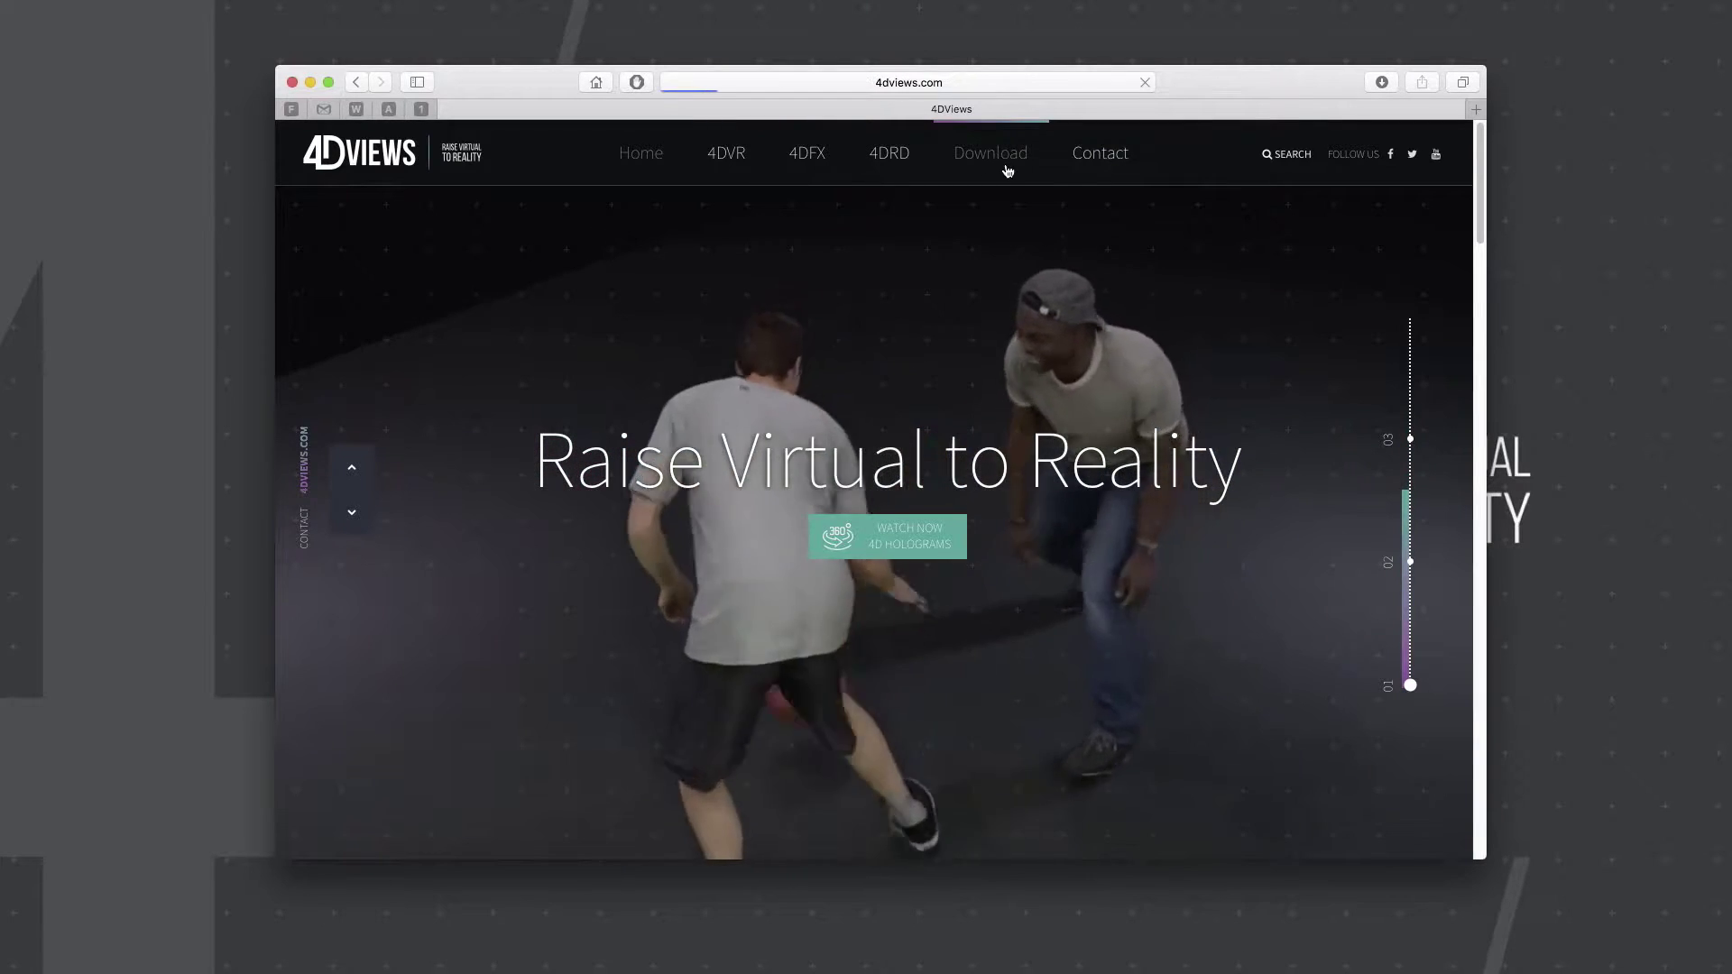
{"action": "scroll", "coordinate": [1093, 495], "scroll_direction": "down", "scroll_amount": 5}
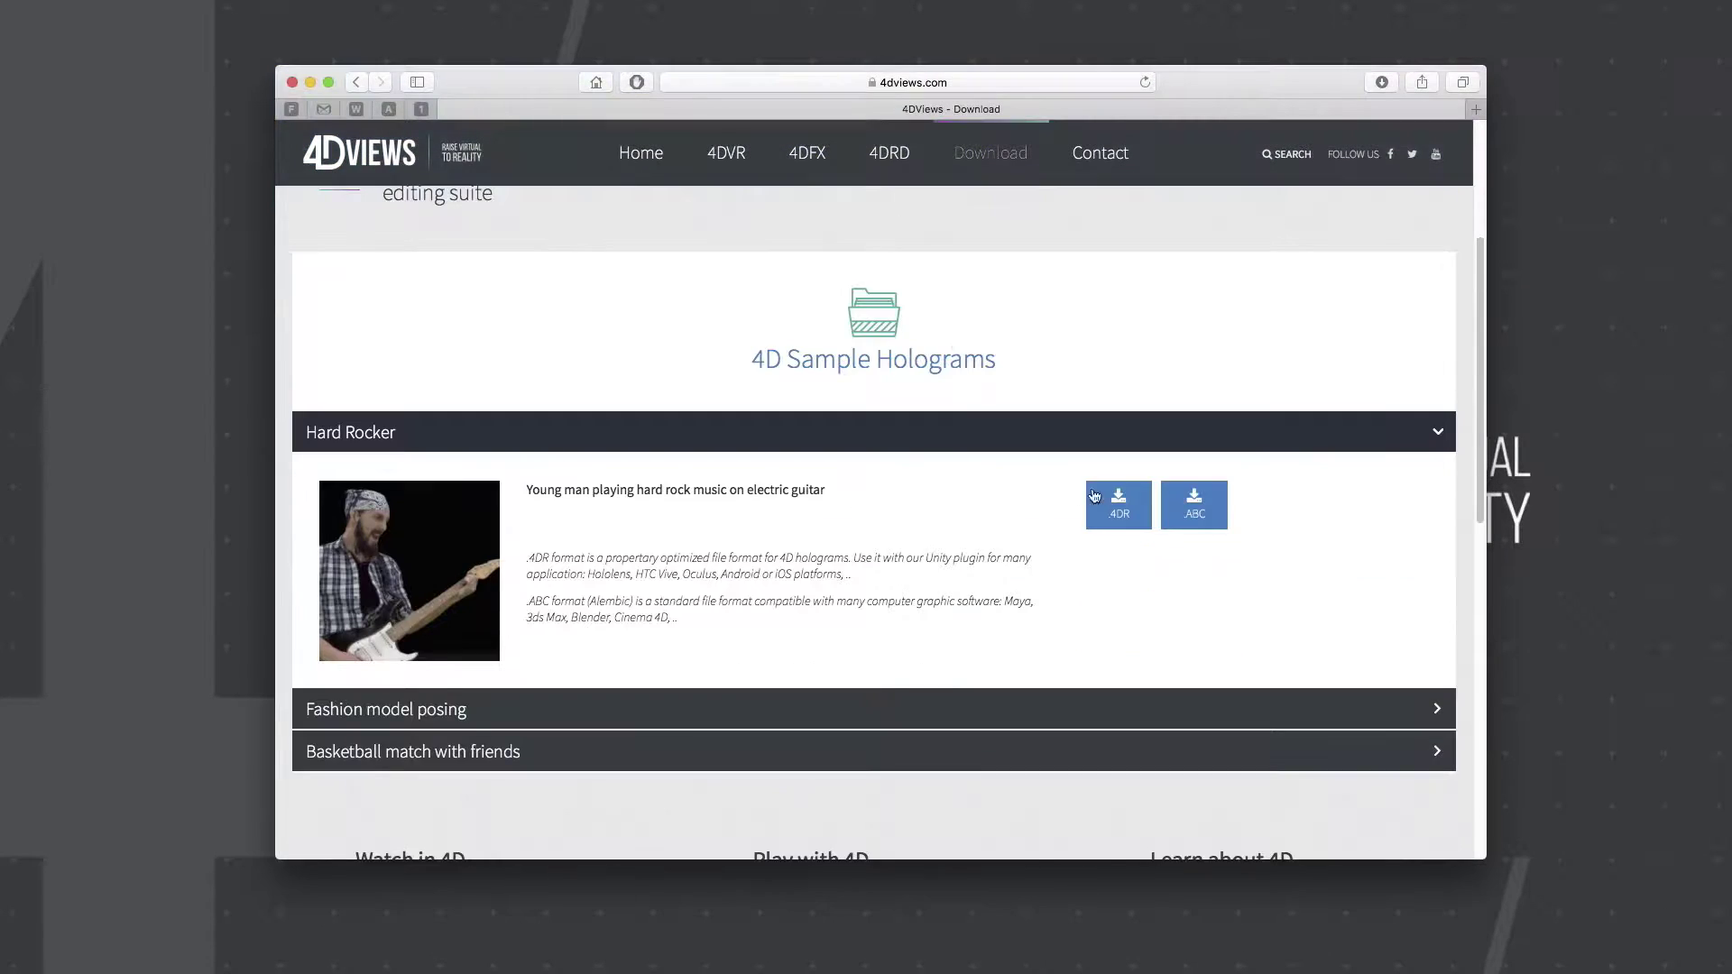
{"action": "left_click", "coordinate": [1094, 496]}
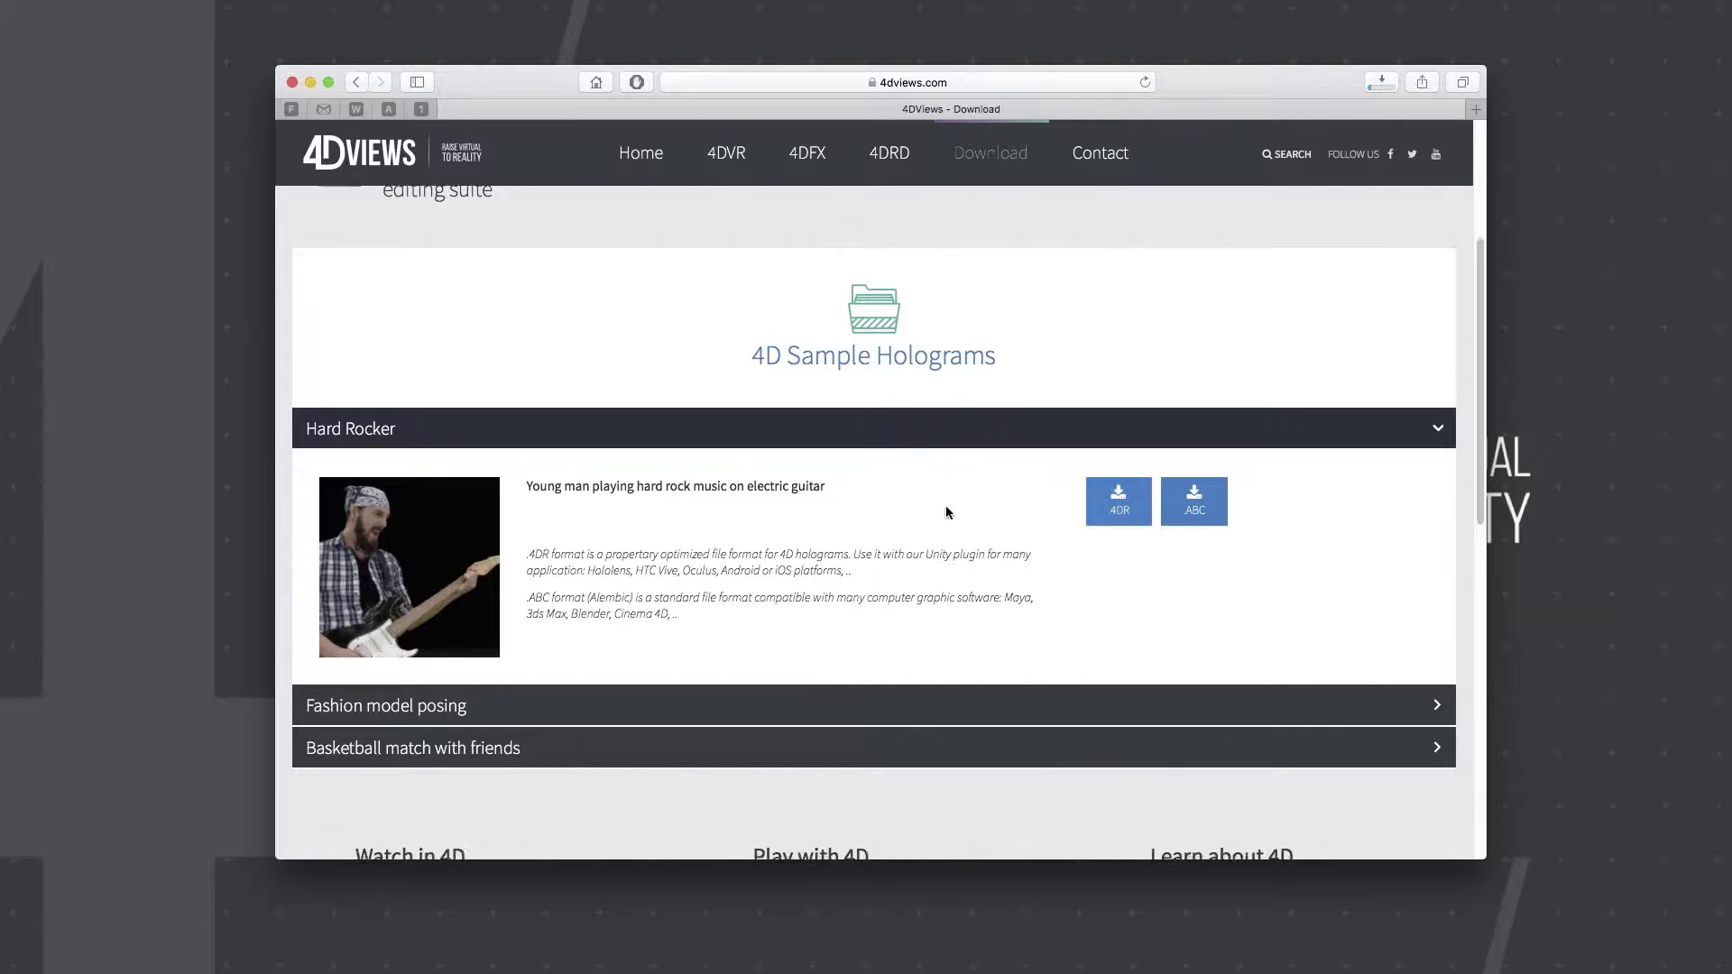
{"action": "scroll", "coordinate": [946, 512], "scroll_direction": "down", "scroll_amount": 5}
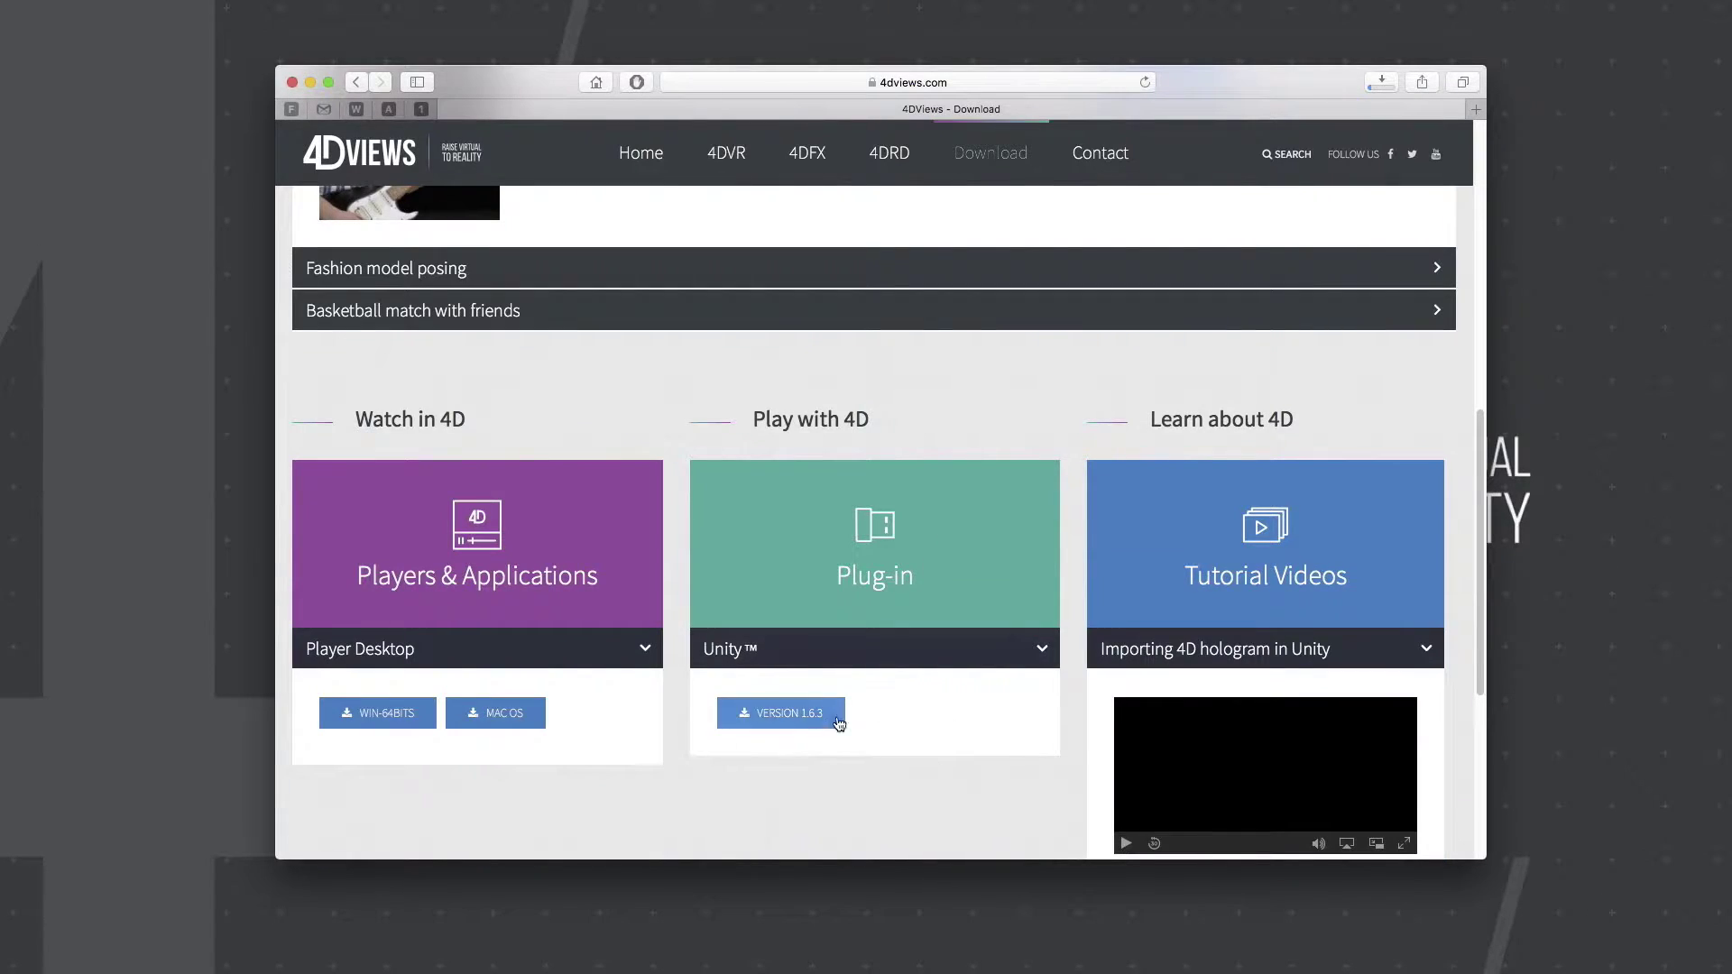
{"action": "left_click", "coordinate": [794, 715]}
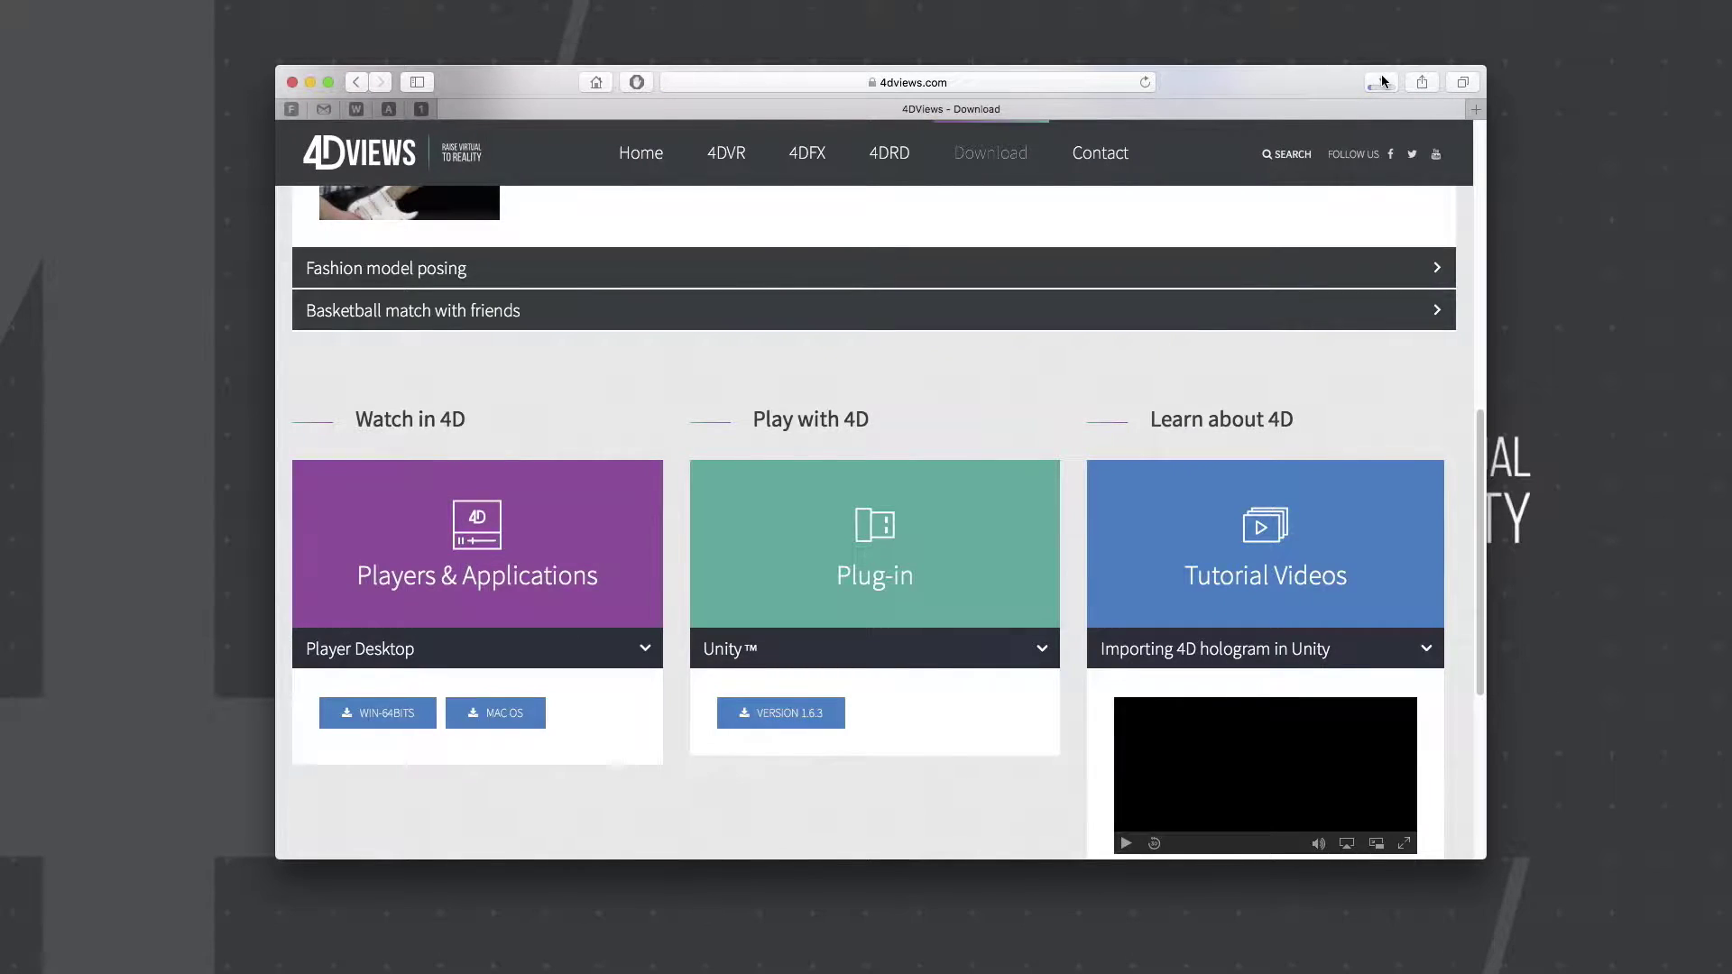
- Move the 4DViews plugin and UNITY_Rocker_2048_1024_1024 folders to the desktop, then minimize Safari
{"action": "left_click", "coordinate": [1383, 81]}
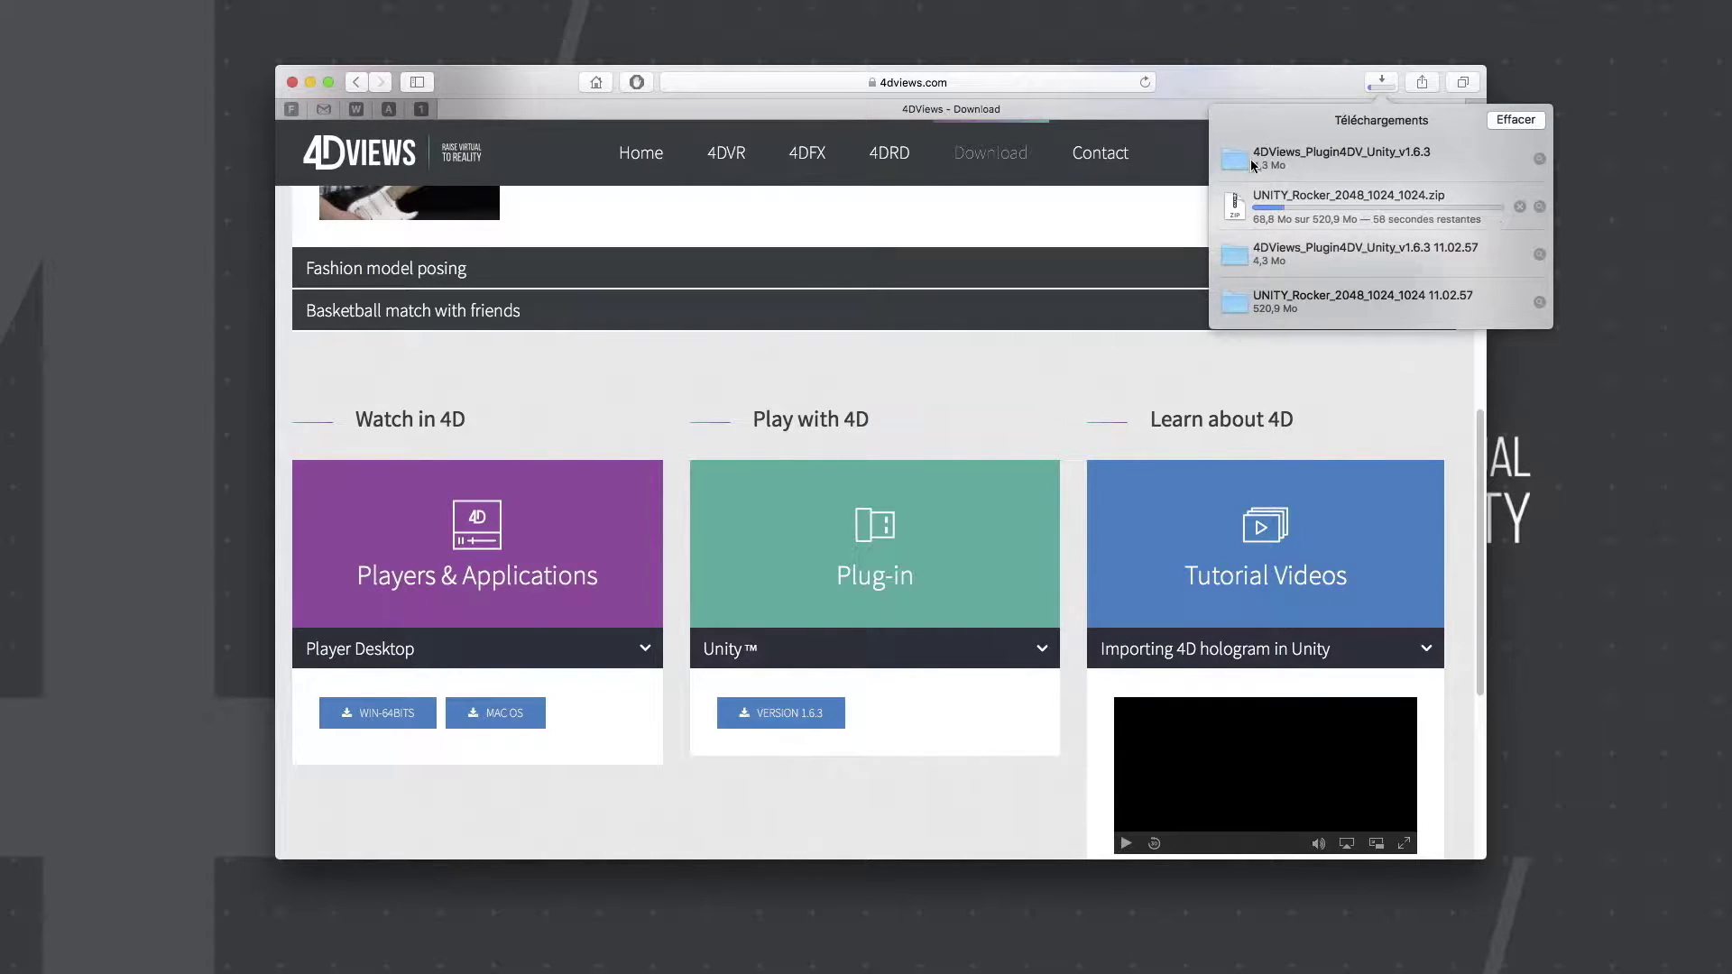
{"action": "left_click_drag", "start_coordinate": [1253, 159], "coordinate": [1553, 32]}
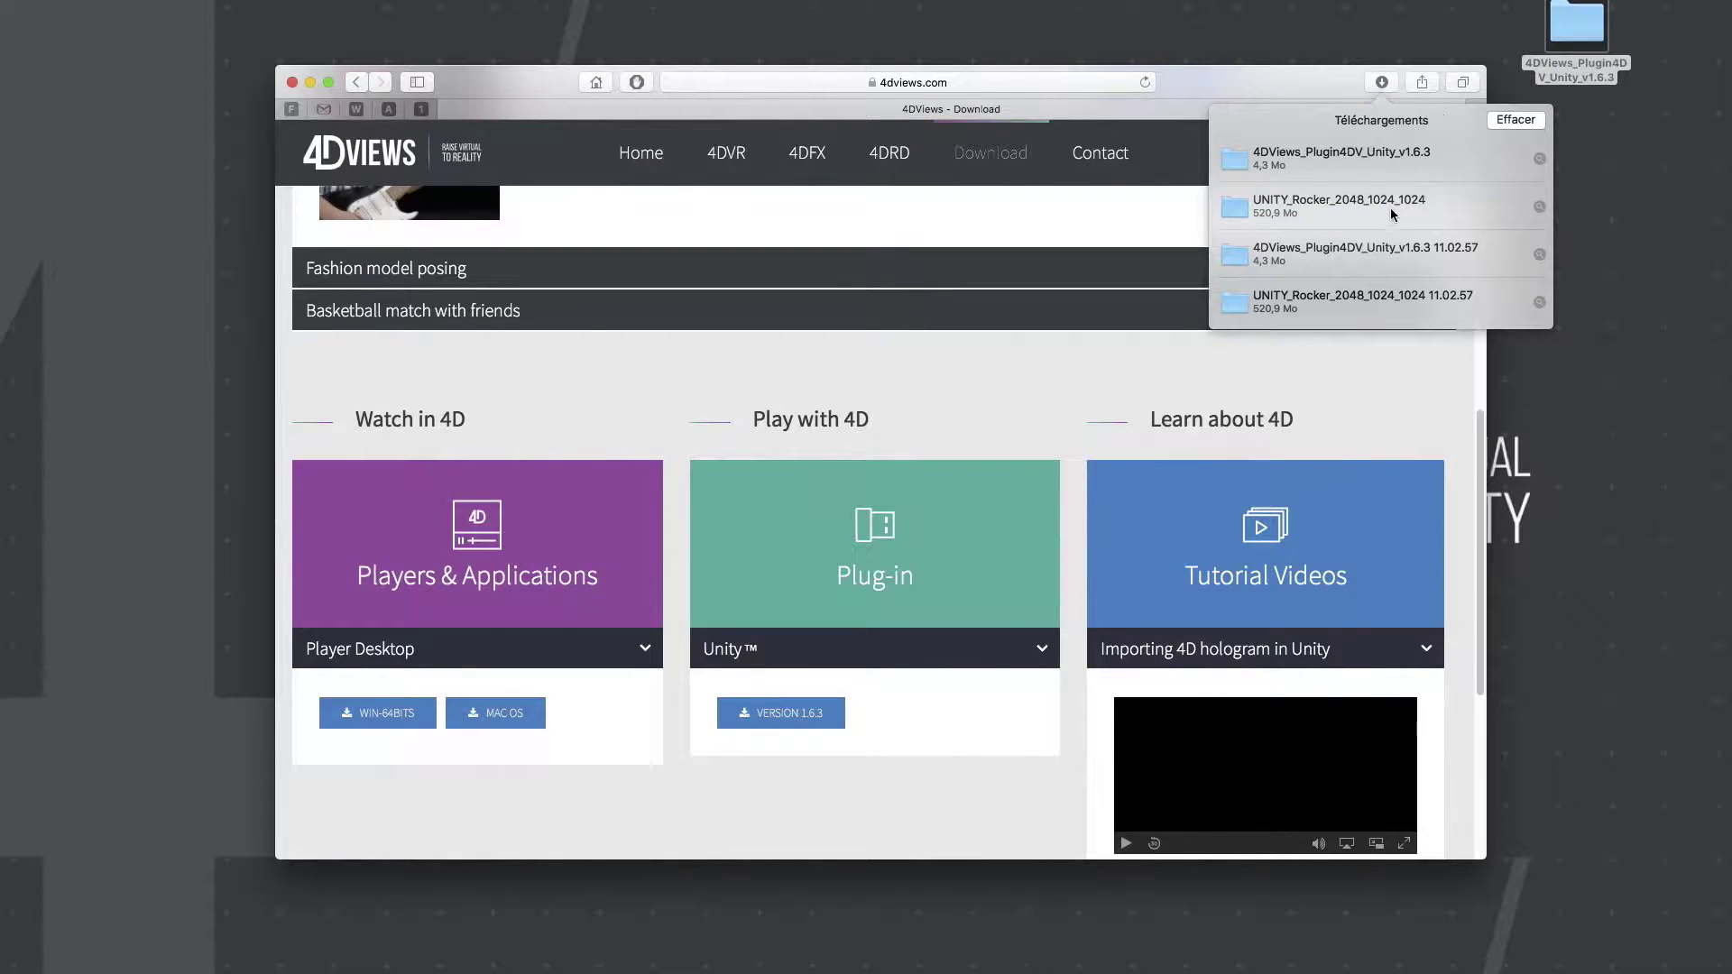
{"action": "left_click_drag", "start_coordinate": [1232, 209], "coordinate": [1626, 169]}
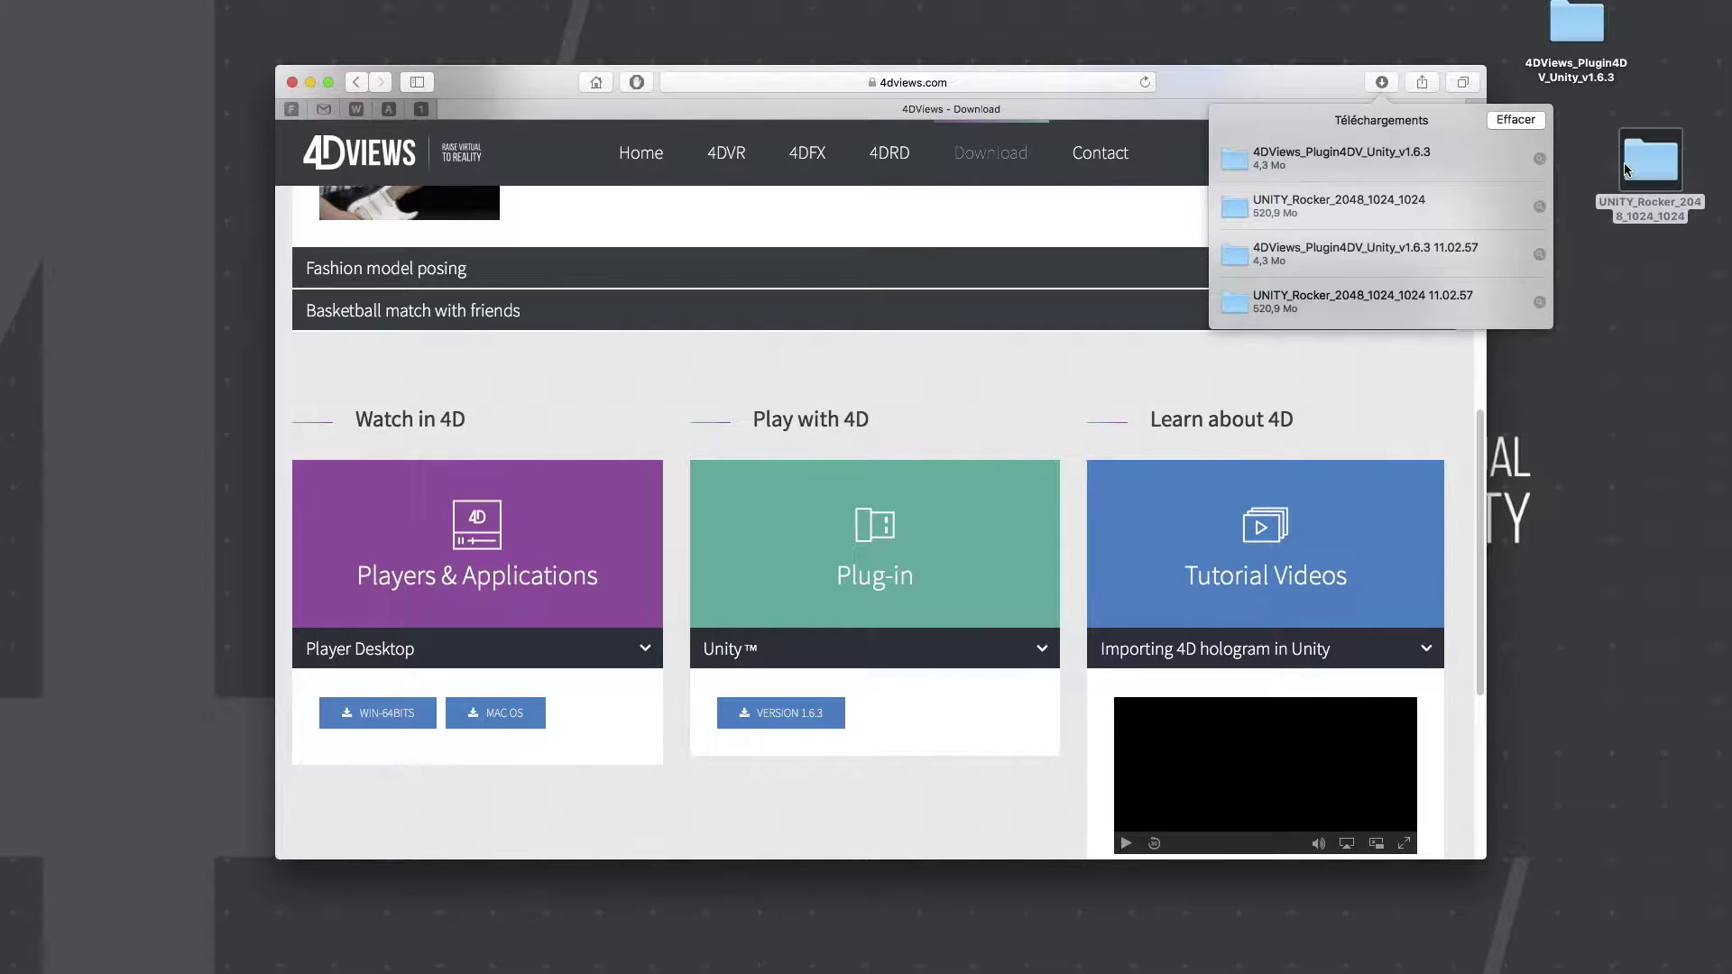
{"action": "left_click", "coordinate": [1382, 84]}
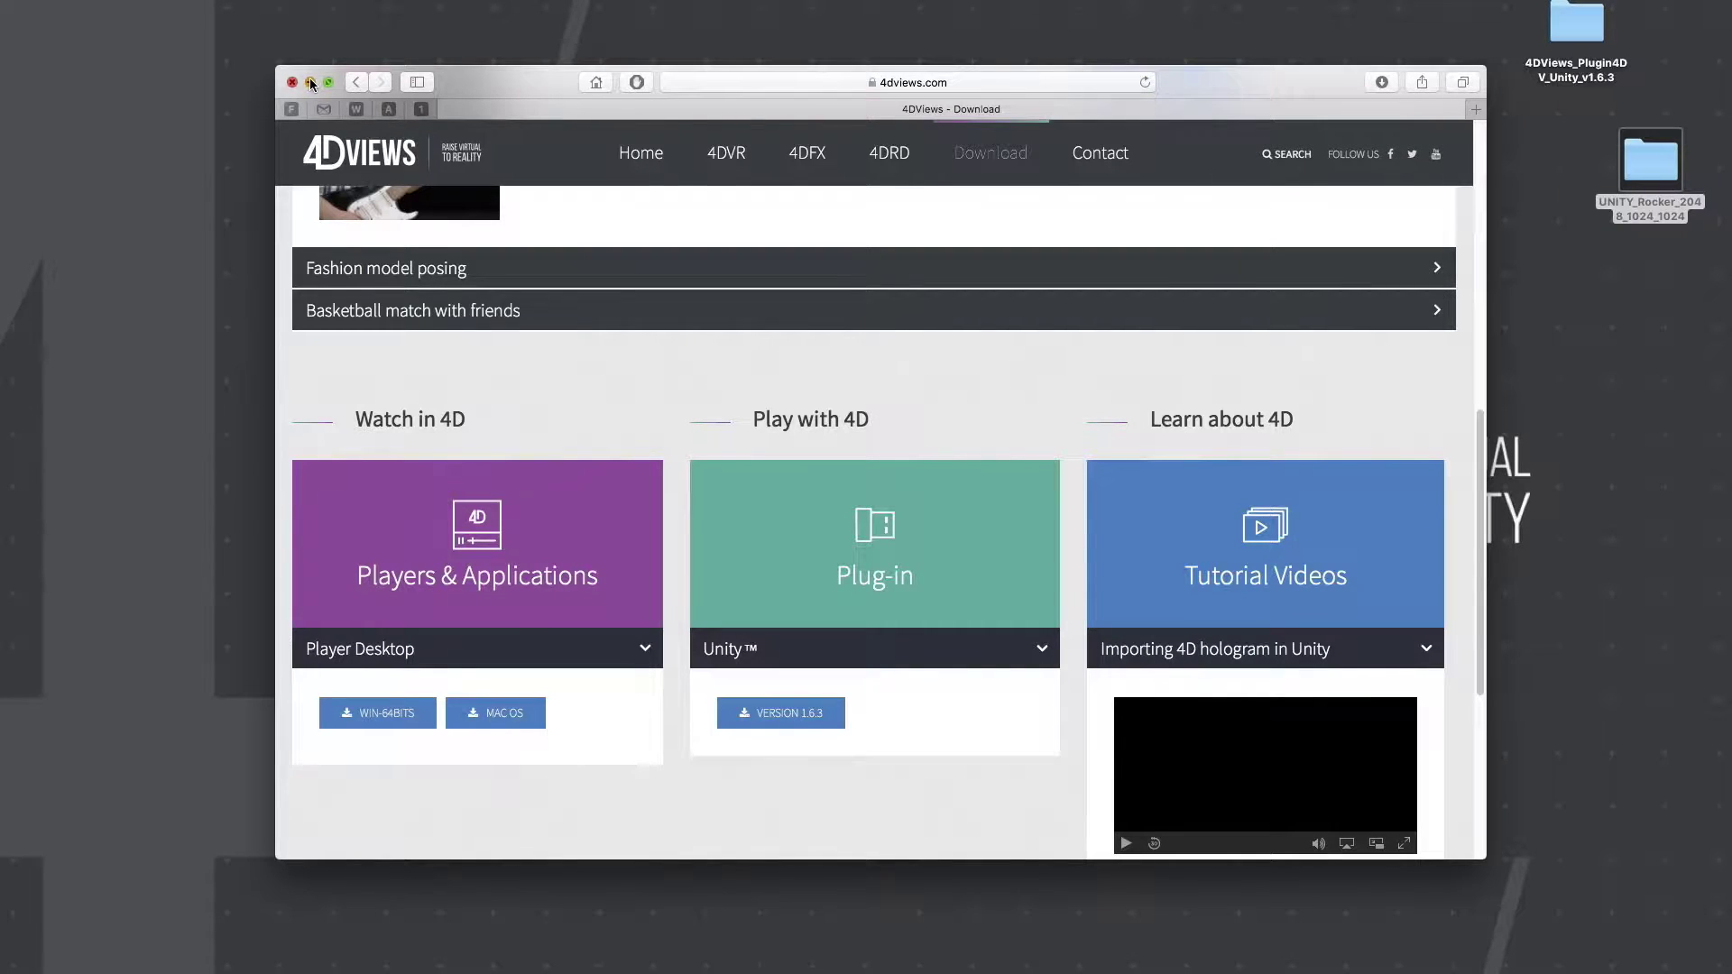
{"action": "left_click", "coordinate": [310, 79]}
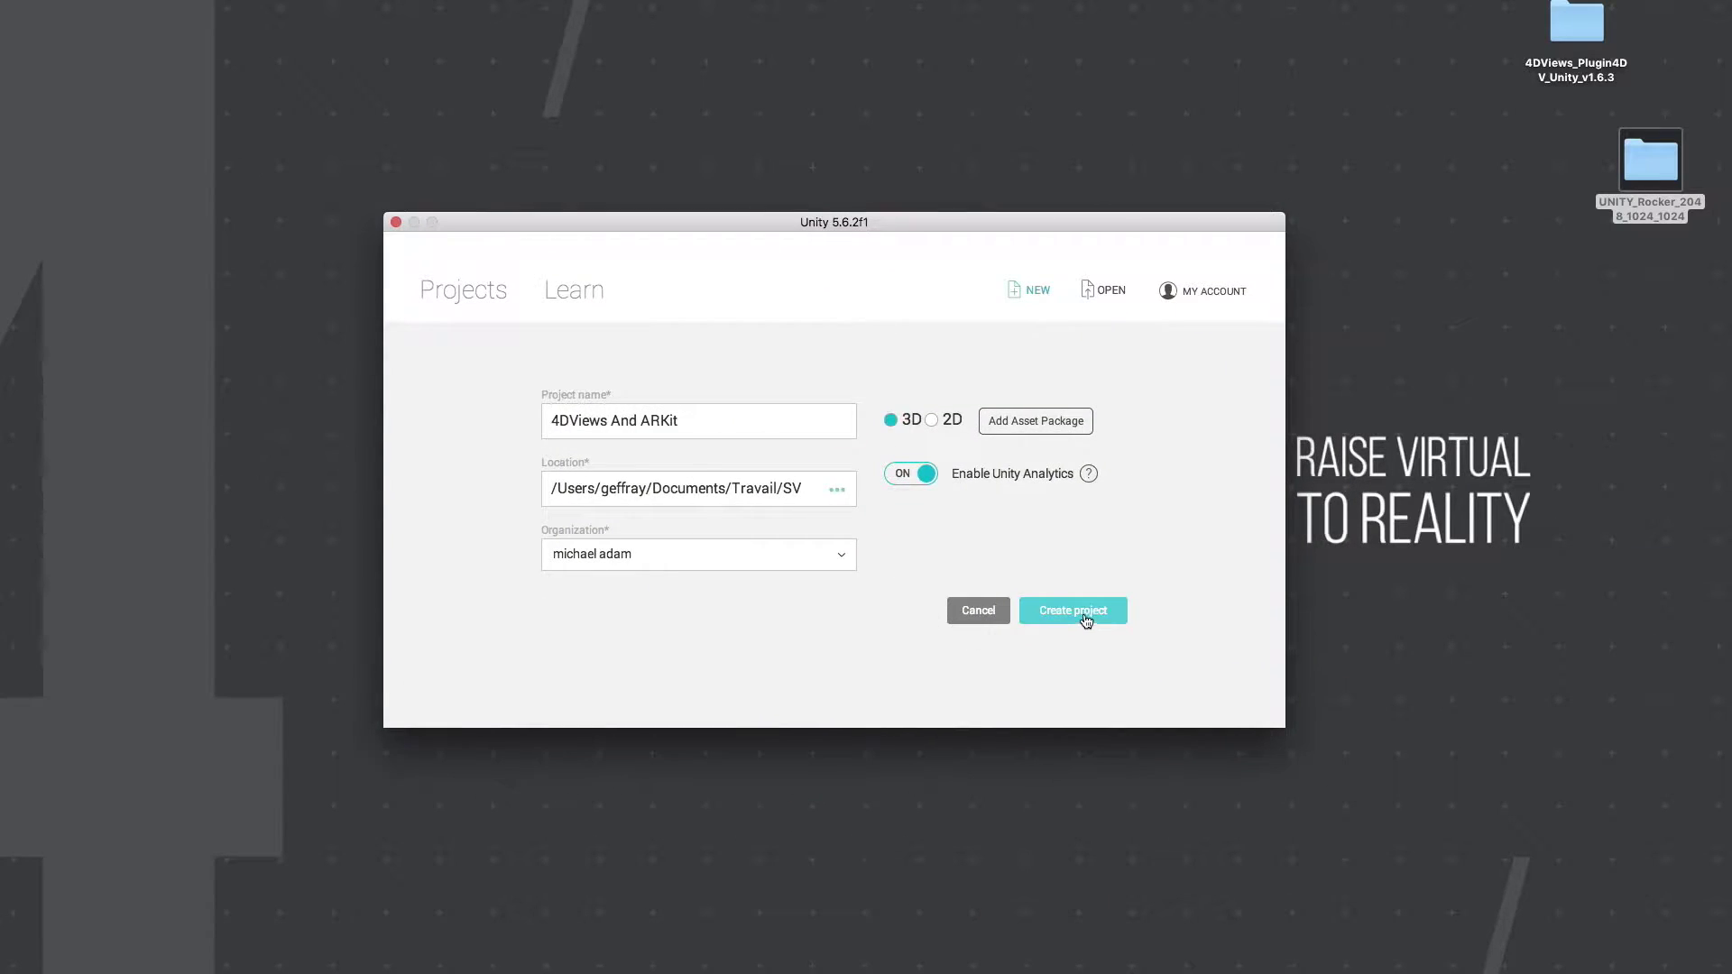
- Create the '4DViews And ARKit' 3D project and bring up the Asset Store in the editor
{"action": "left_click", "coordinate": [1085, 614]}
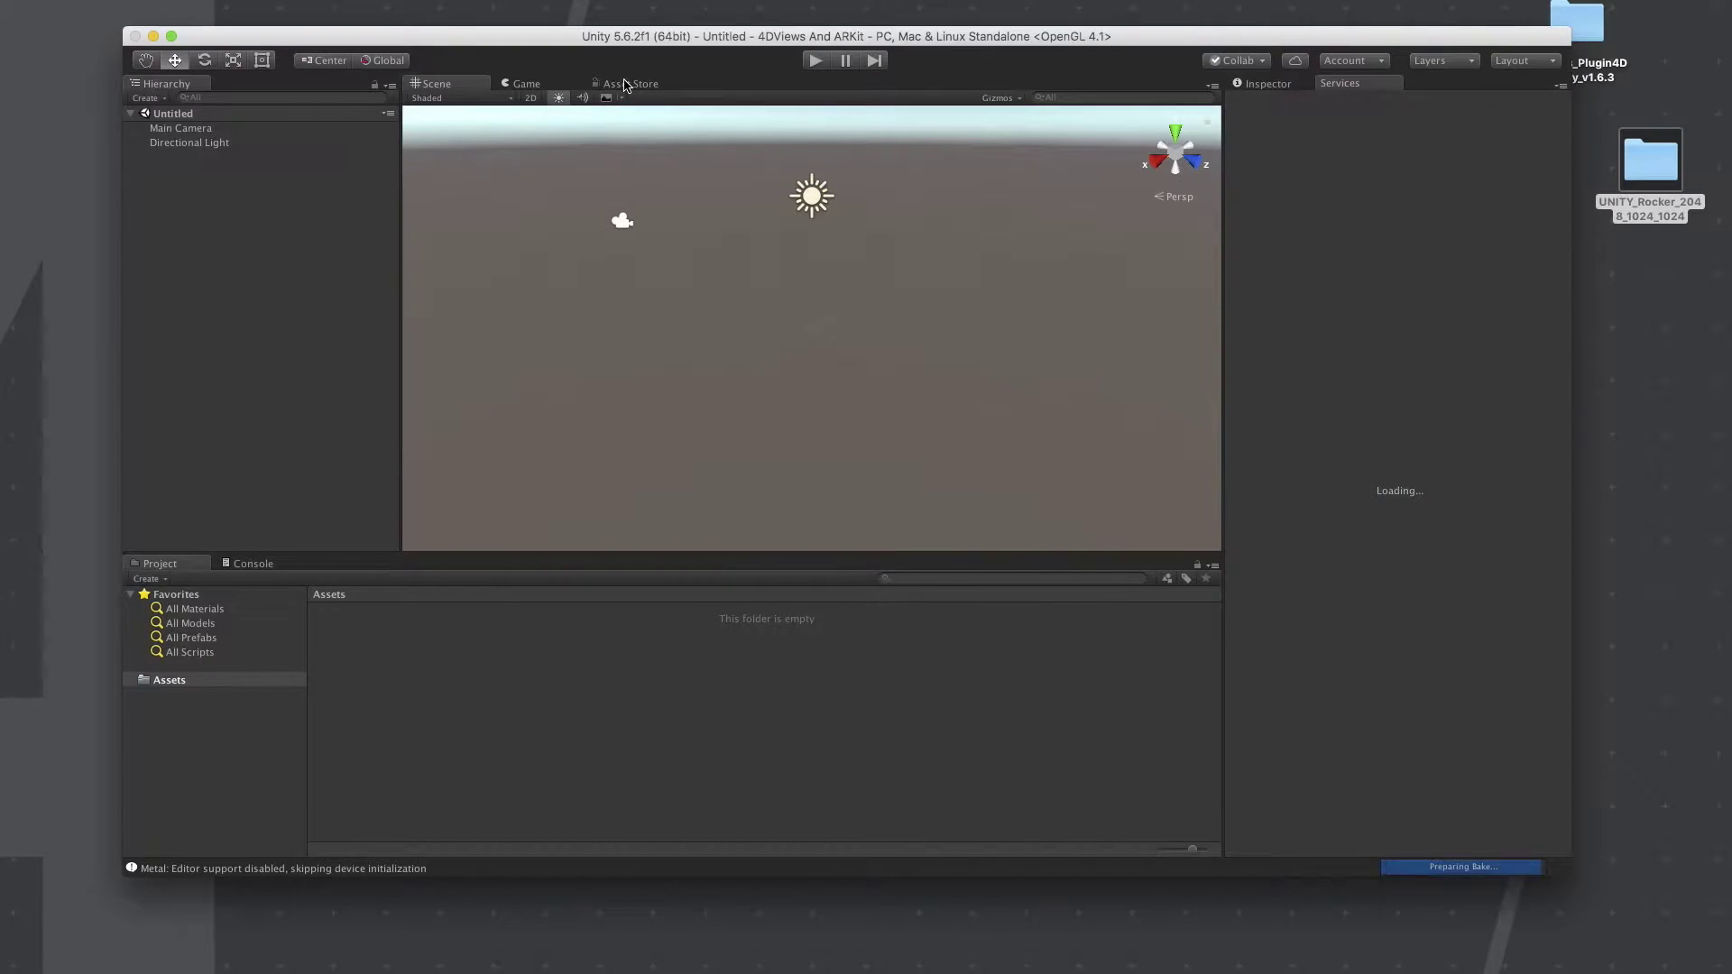
{"action": "left_click", "coordinate": [625, 84]}
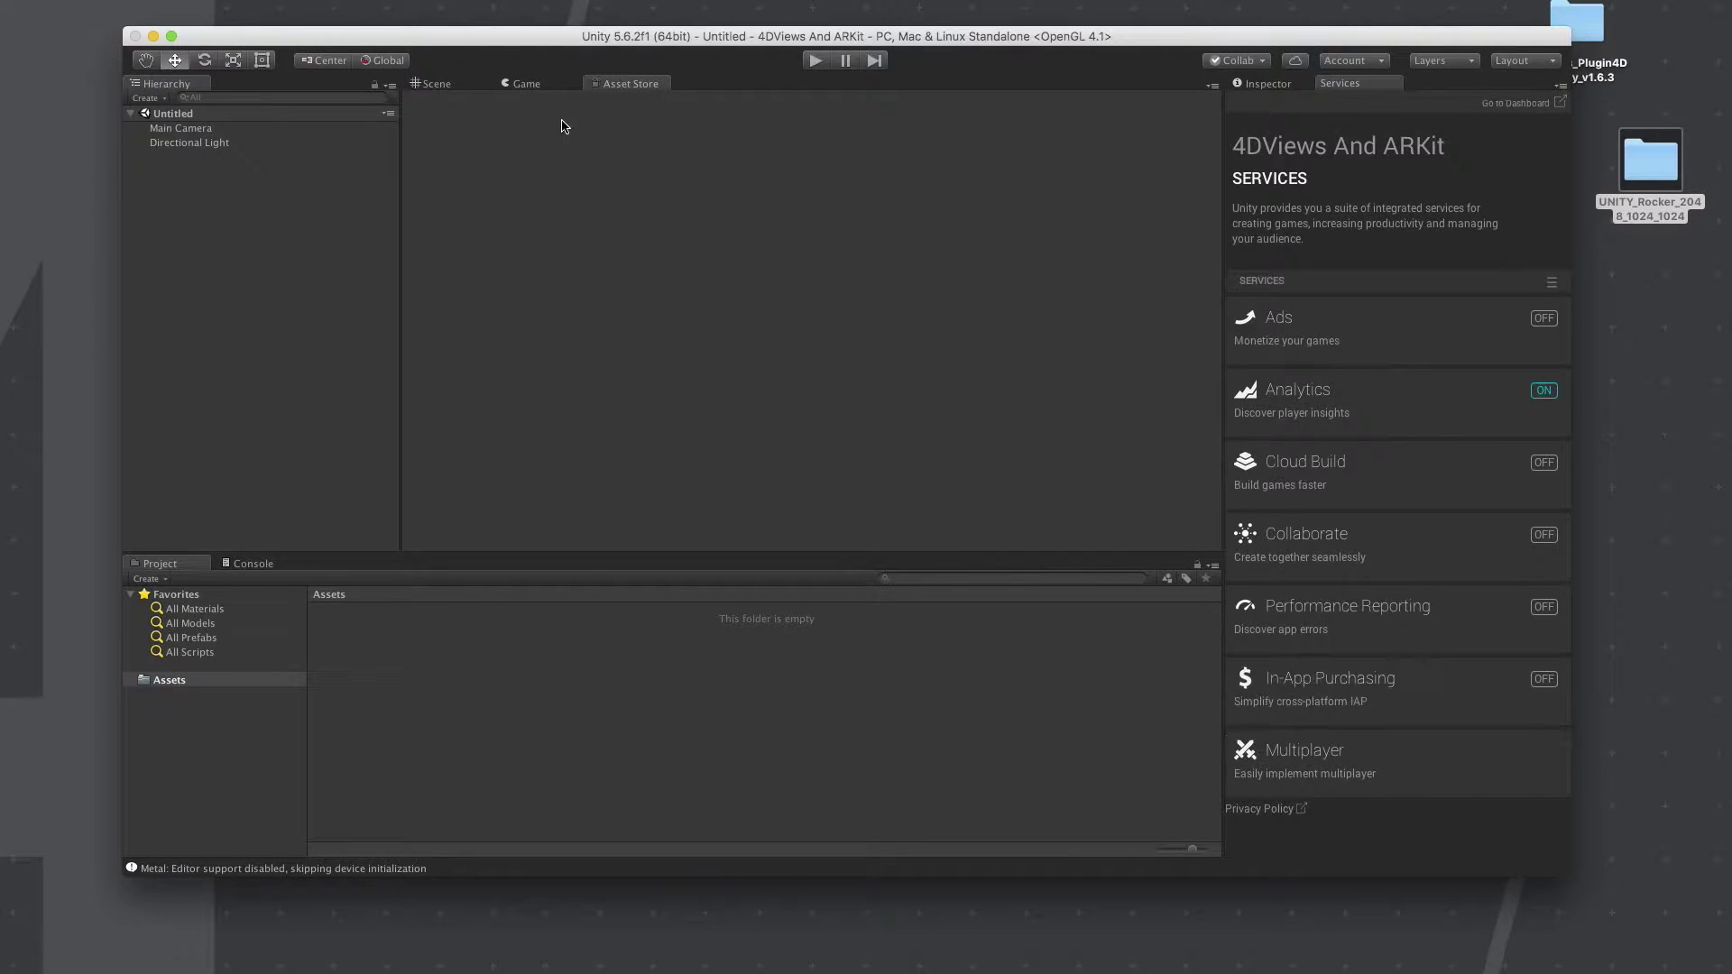
{"action": "left_click_drag", "start_coordinate": [621, 44], "coordinate": [568, 47]}
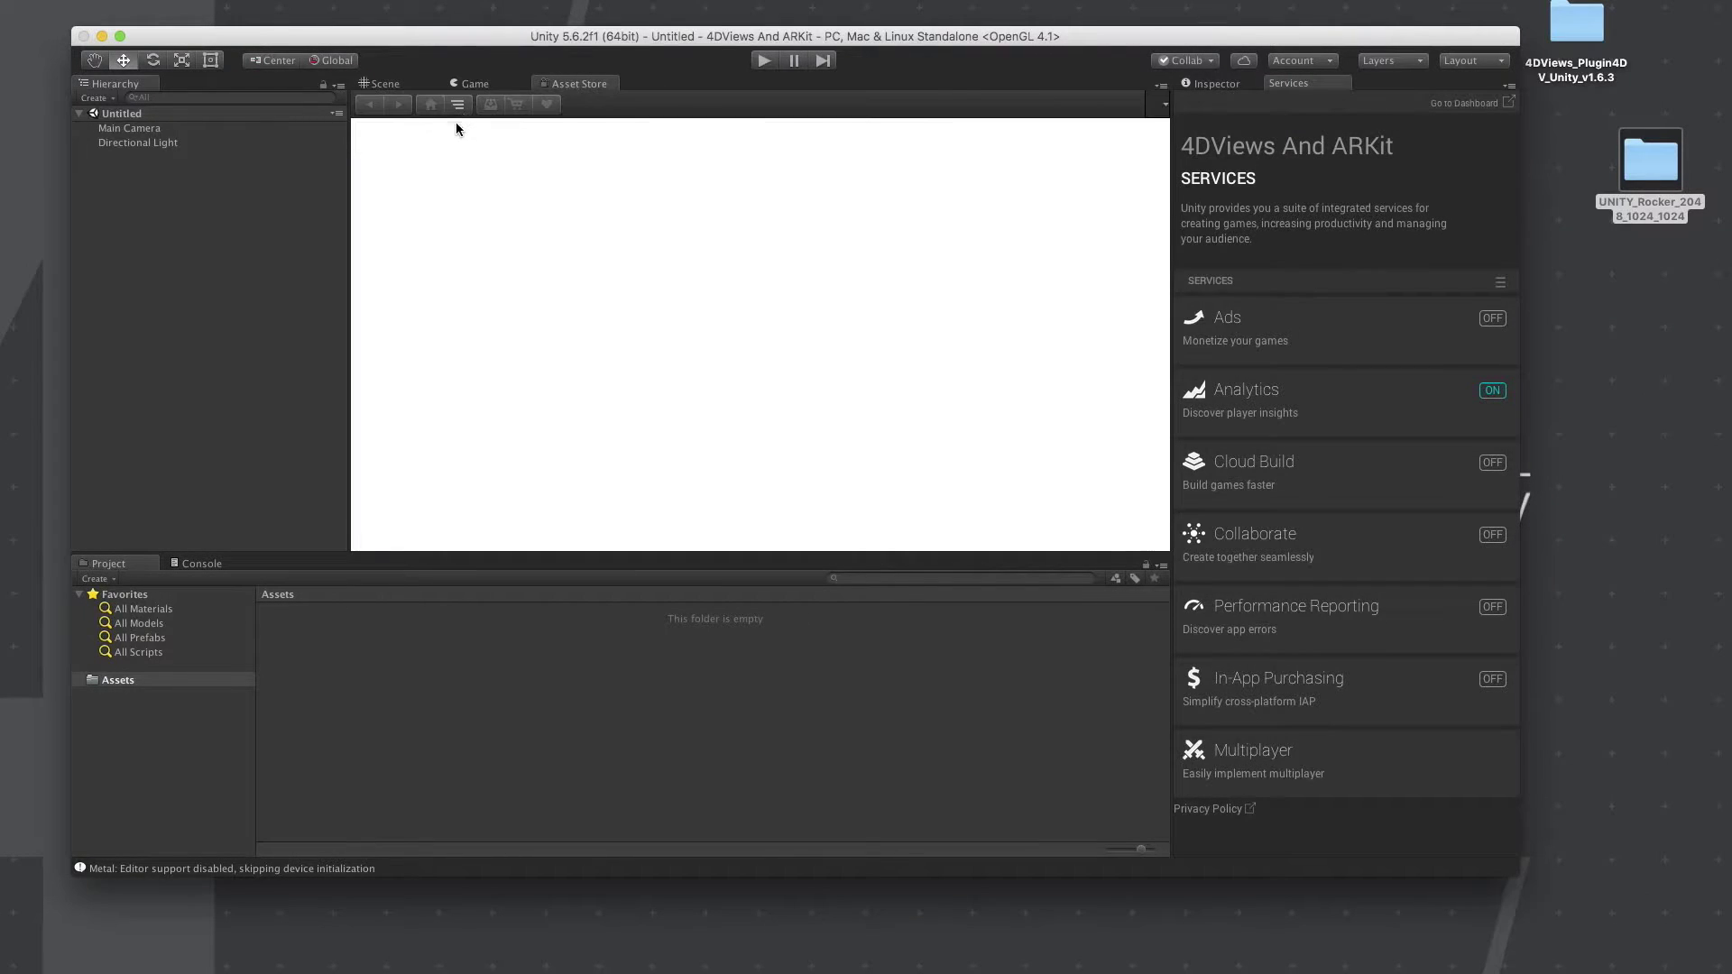
- Search the Asset Store for ARkit and import all files of the Unity ARKit Plugin
{"action": "left_click", "coordinate": [447, 138]}
{"action": "type", "text": "ARK"}
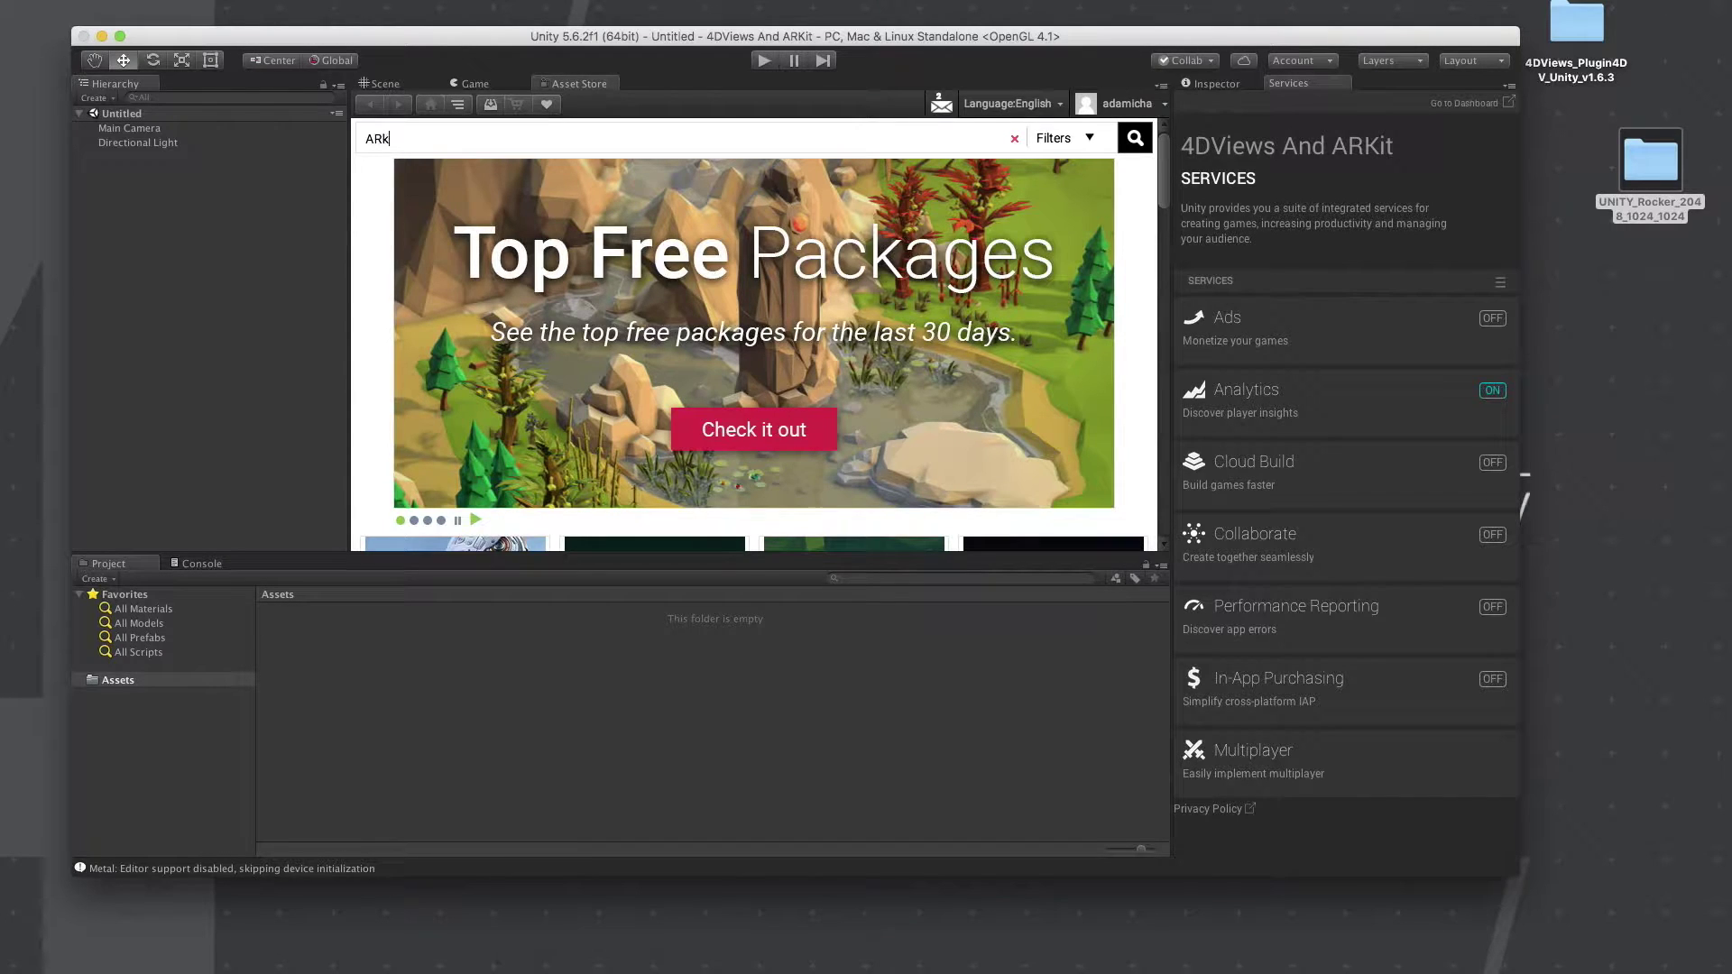
{"action": "type", "text": "it"}
{"action": "key", "text": "Return"}
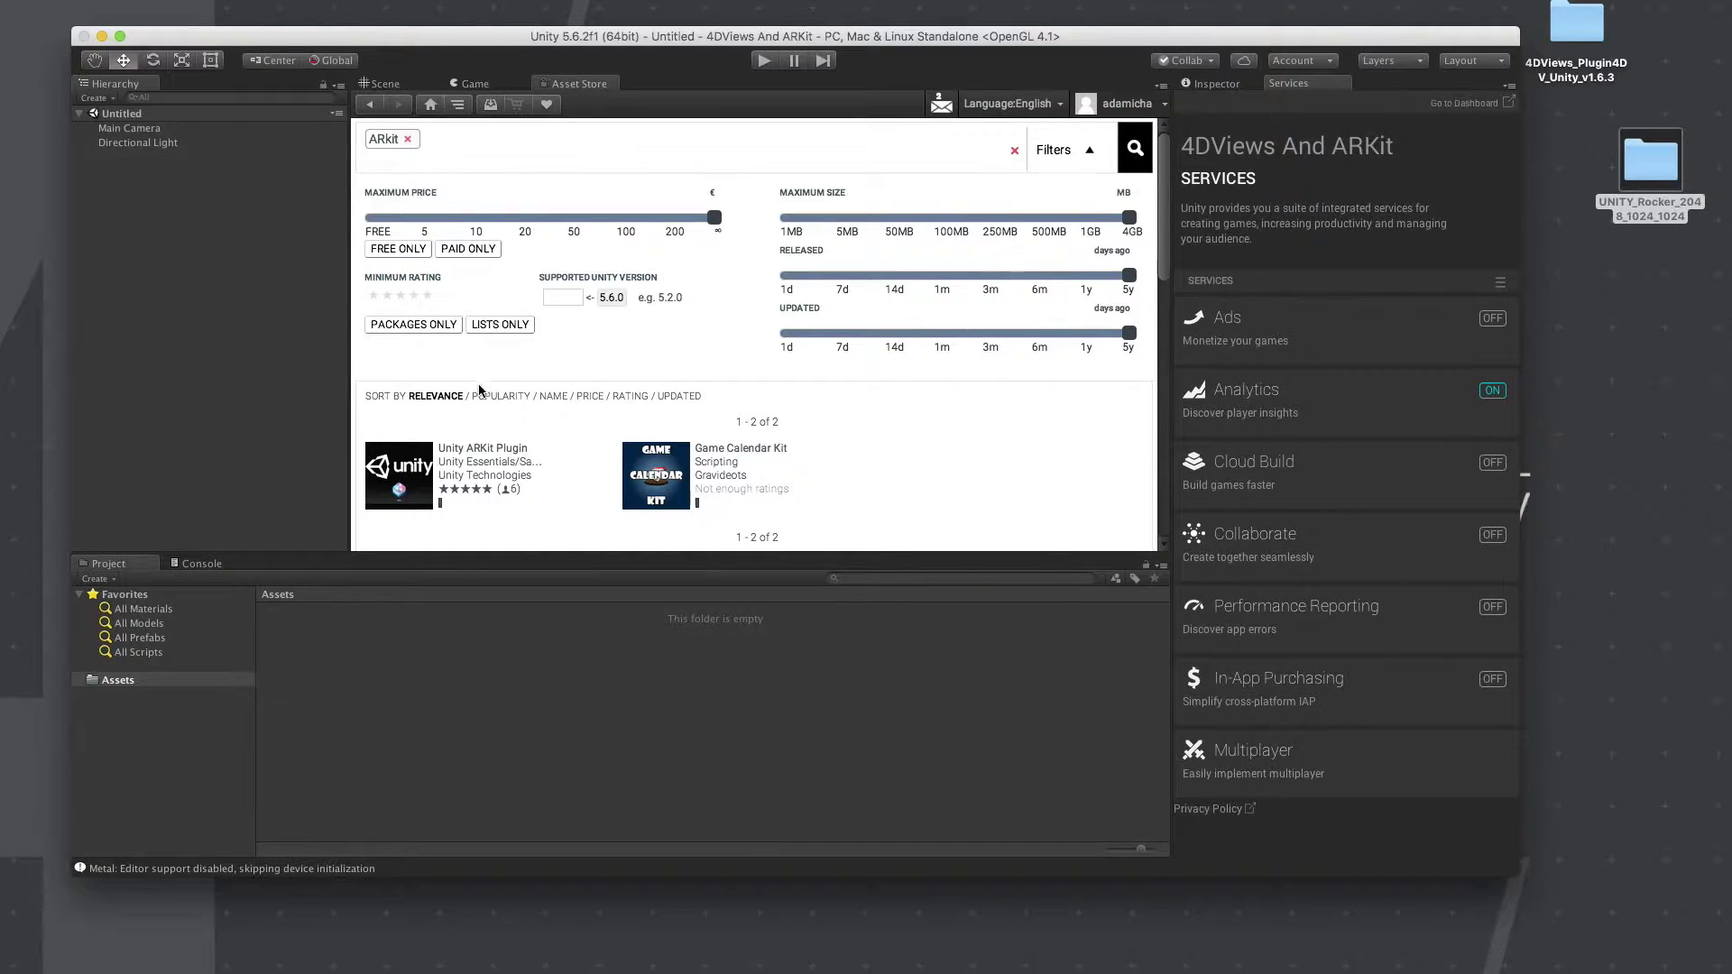
{"action": "left_click", "coordinate": [452, 451]}
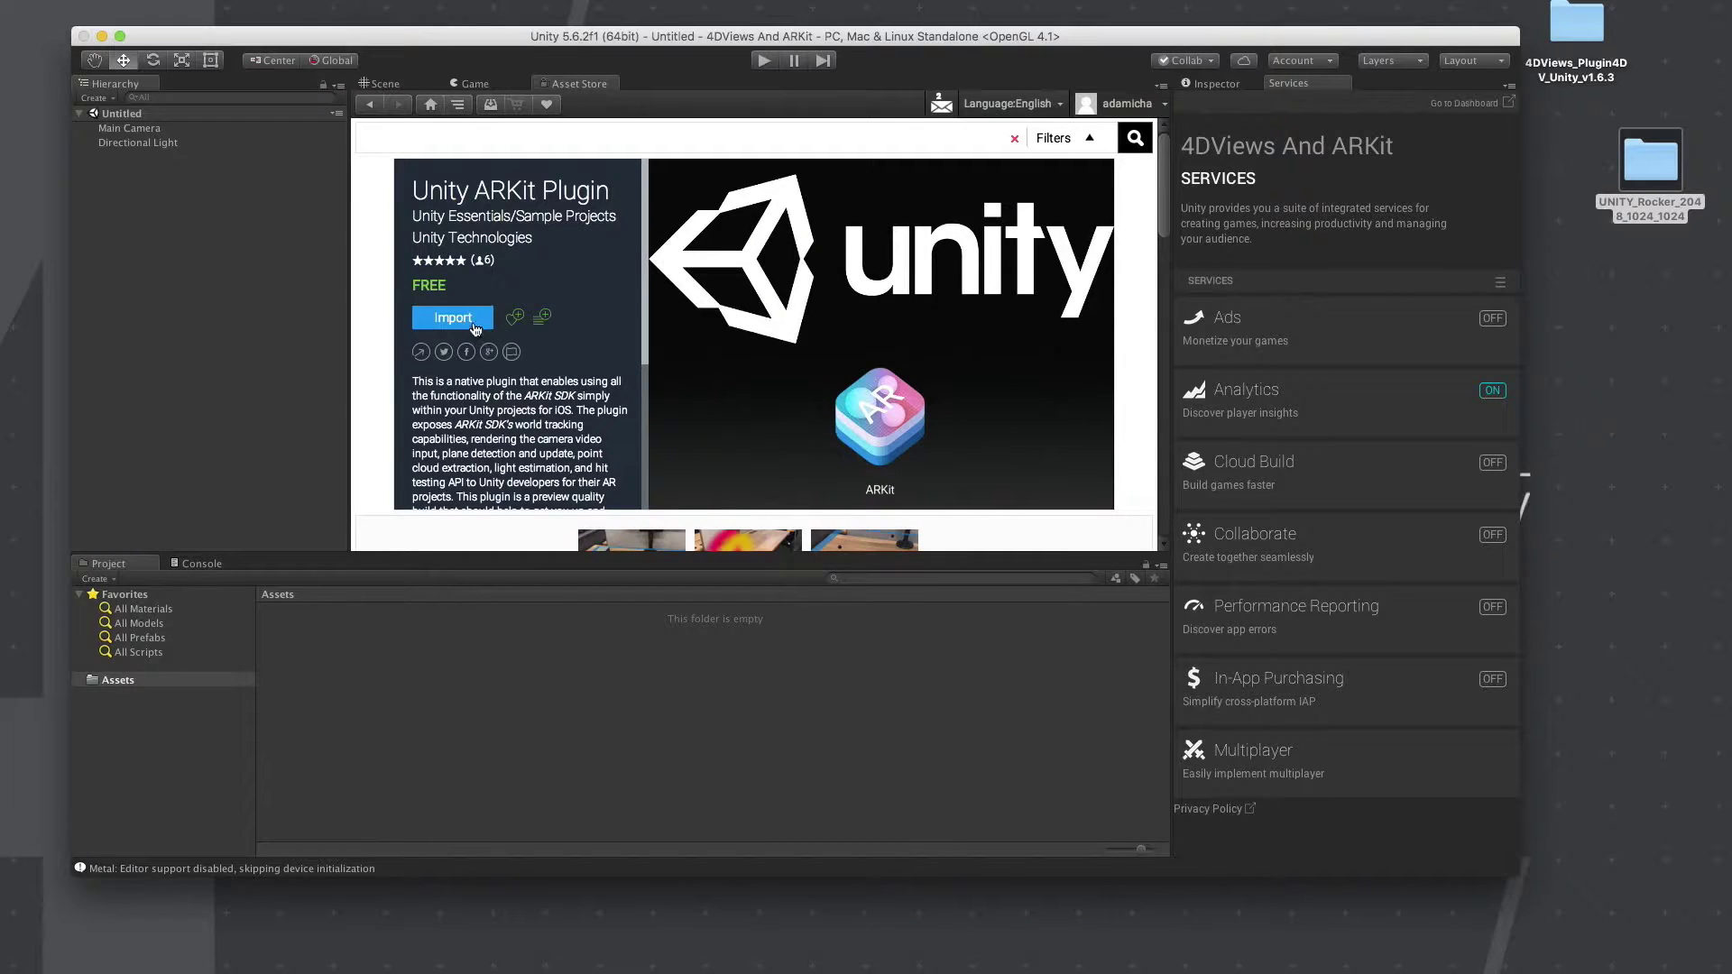
{"action": "left_click", "coordinate": [475, 327]}
{"action": "left_click", "coordinate": [815, 370]}
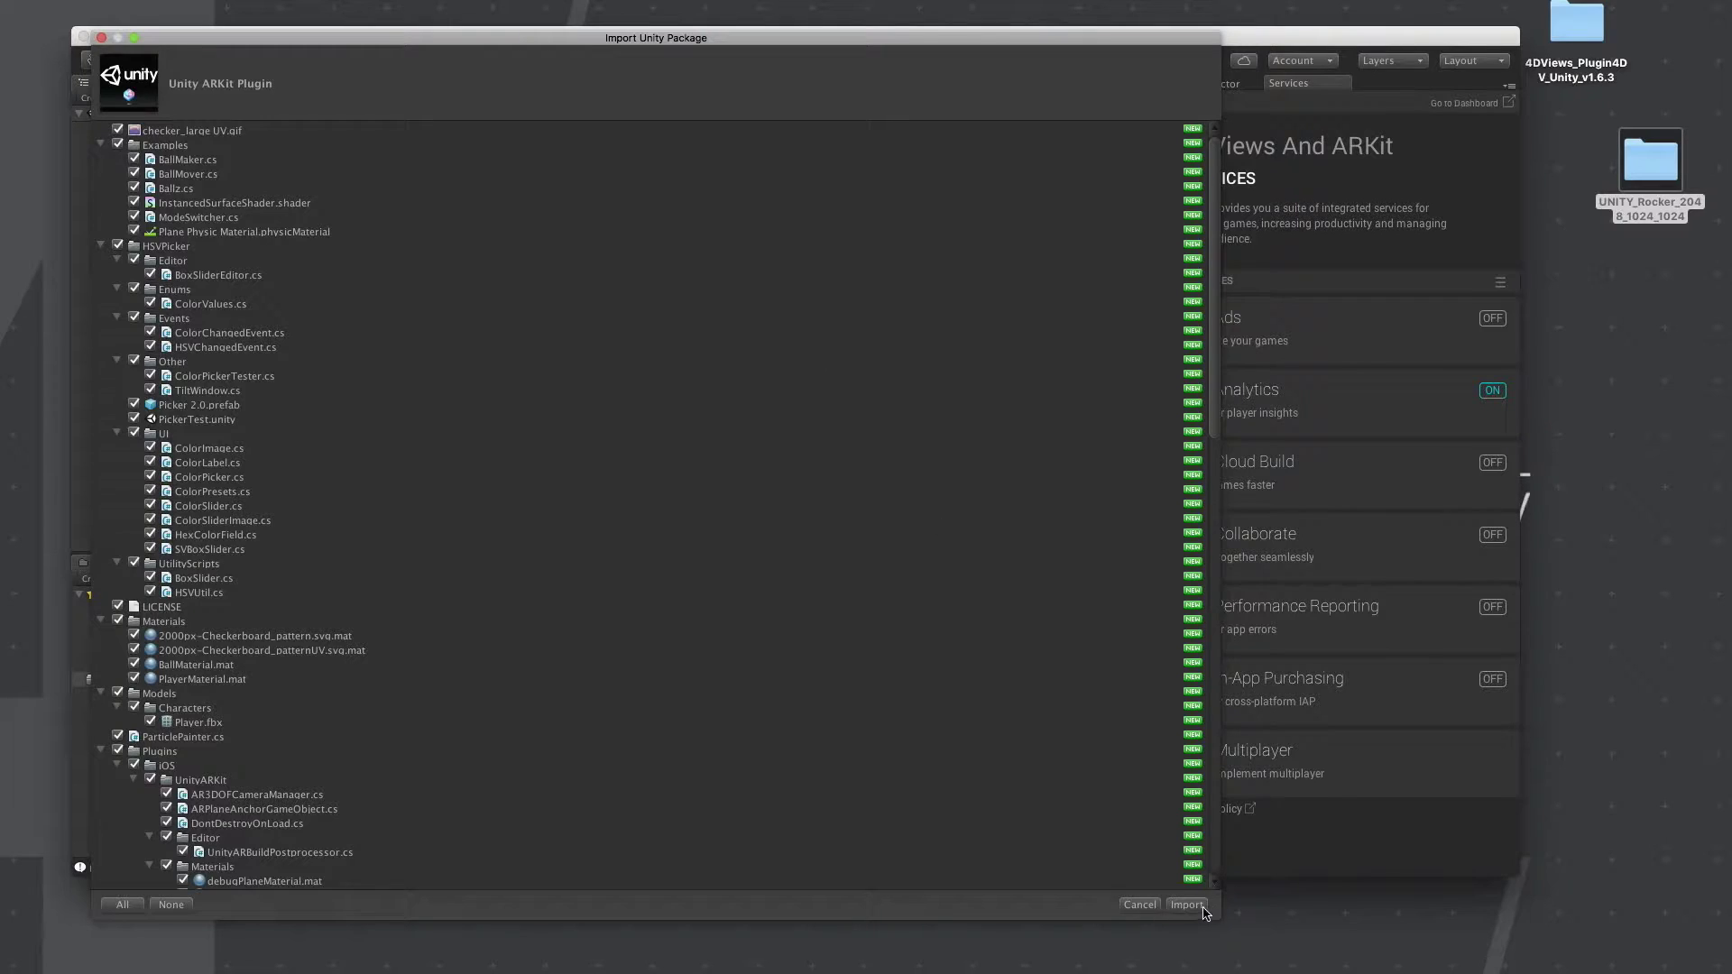
{"action": "left_click", "coordinate": [1203, 907]}
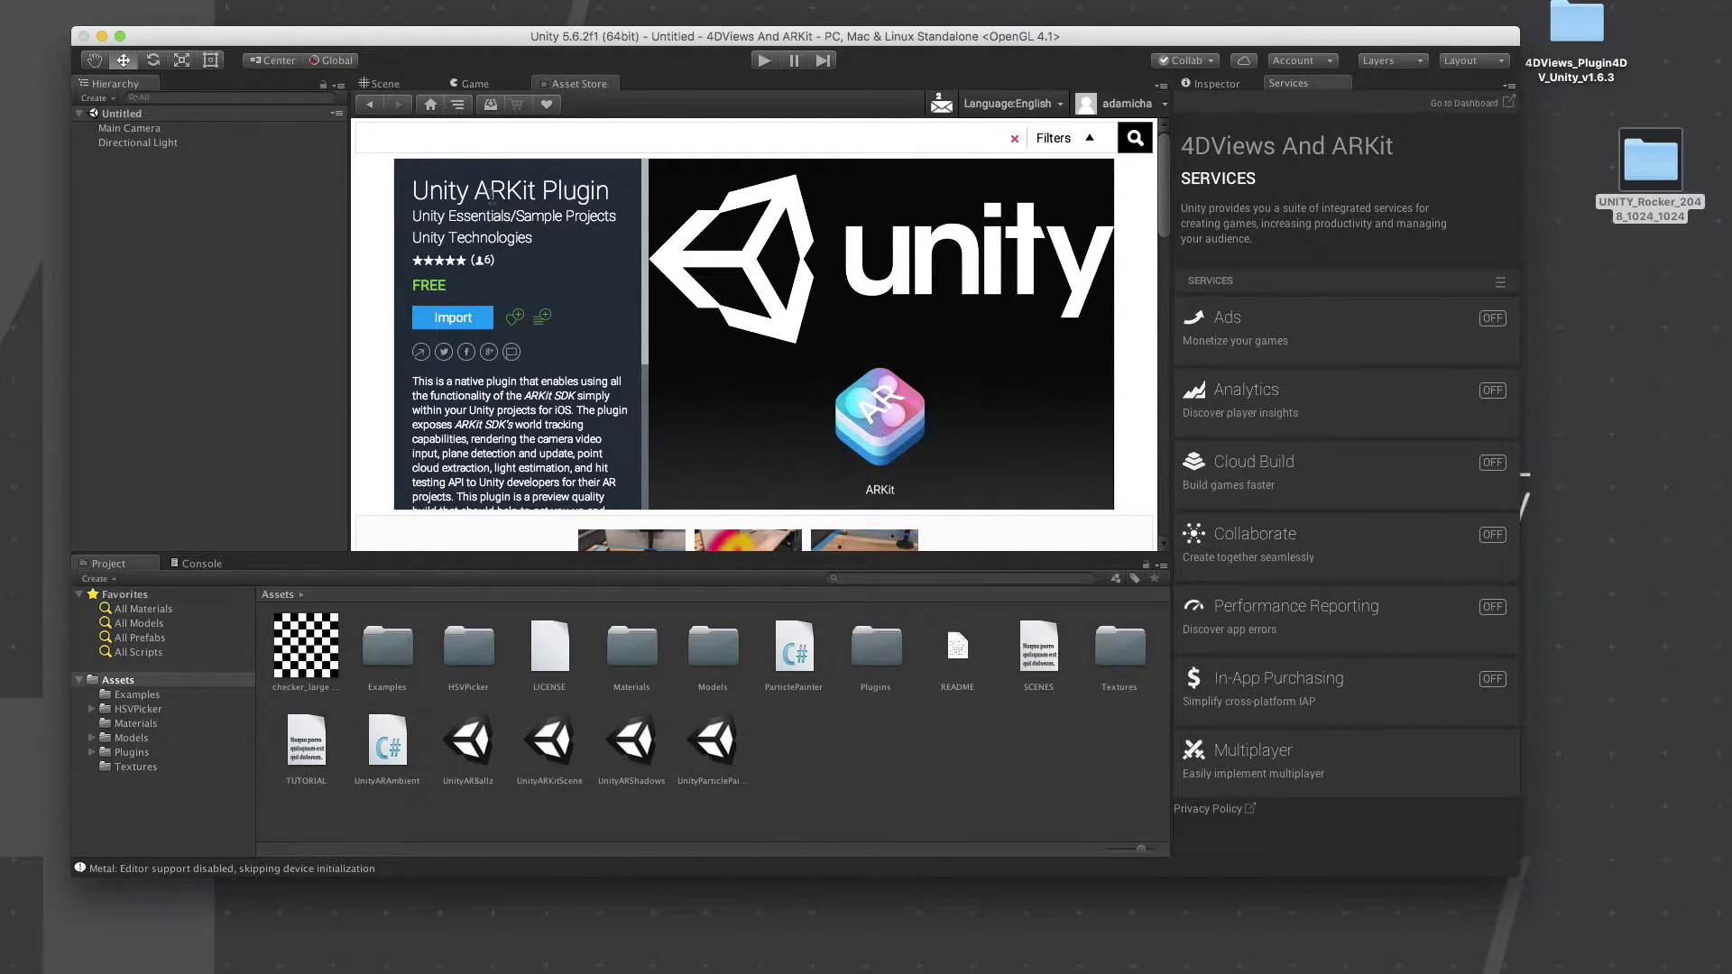
- Open UnityARKitScene in the Scene view and the desktop 4DViews plugin folder in Finder
{"action": "left_click", "coordinate": [387, 84]}
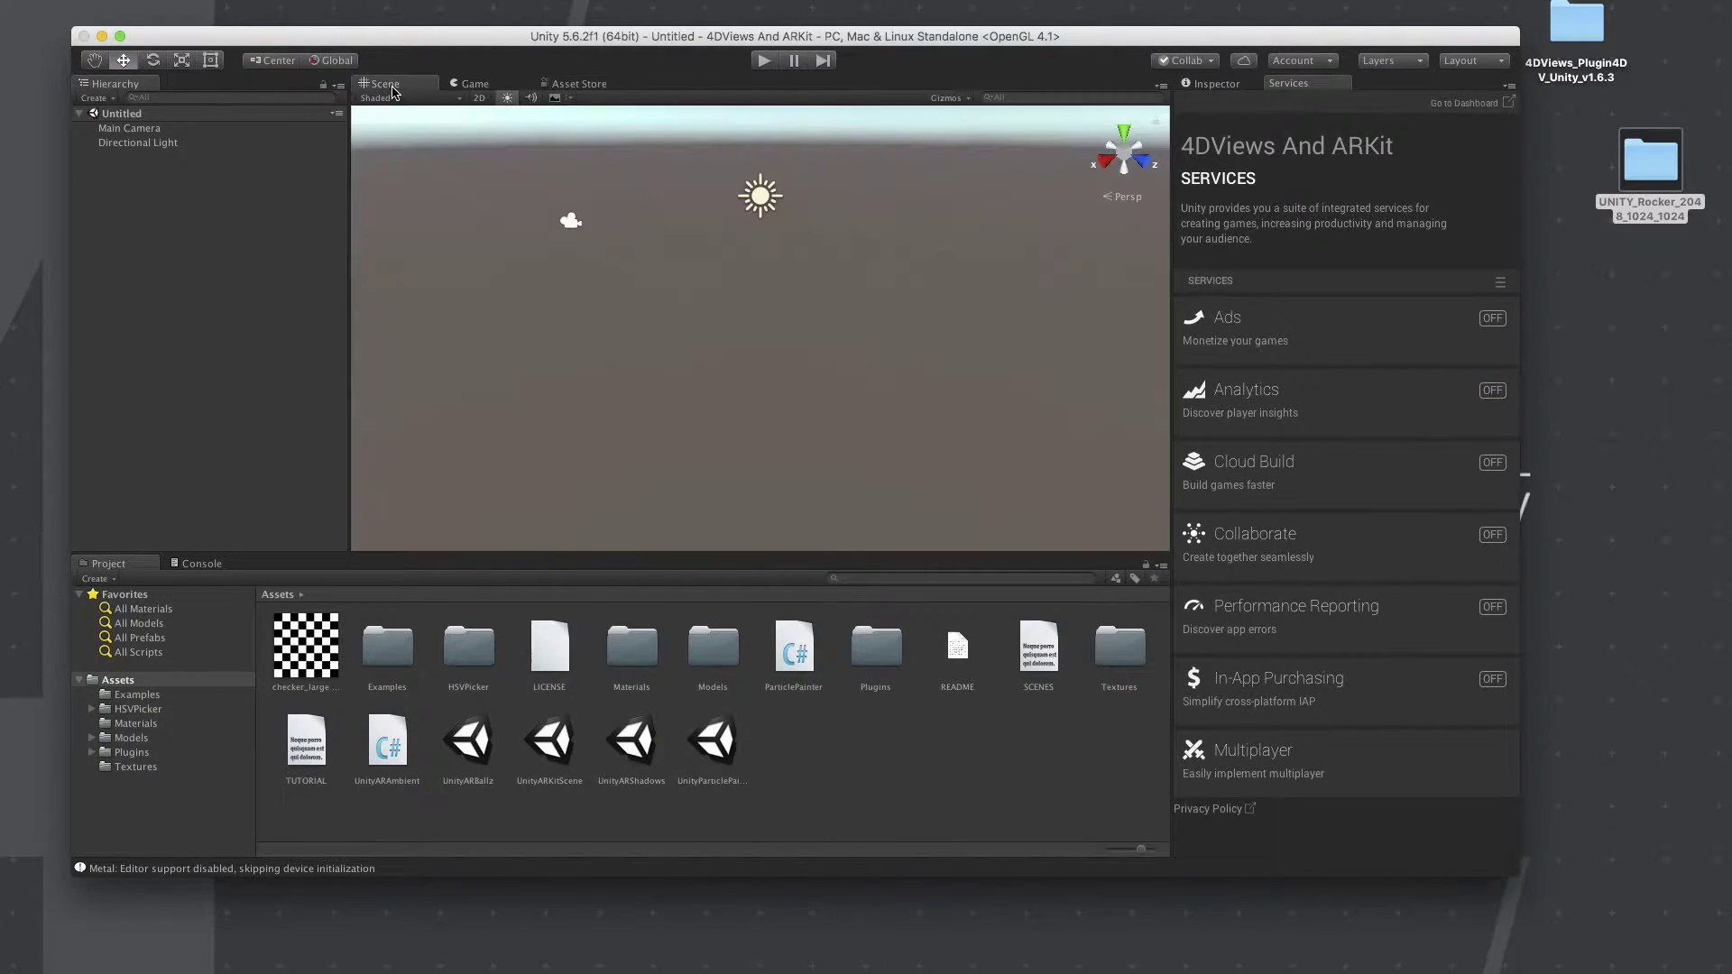
{"action": "double_click", "coordinate": [570, 745]}
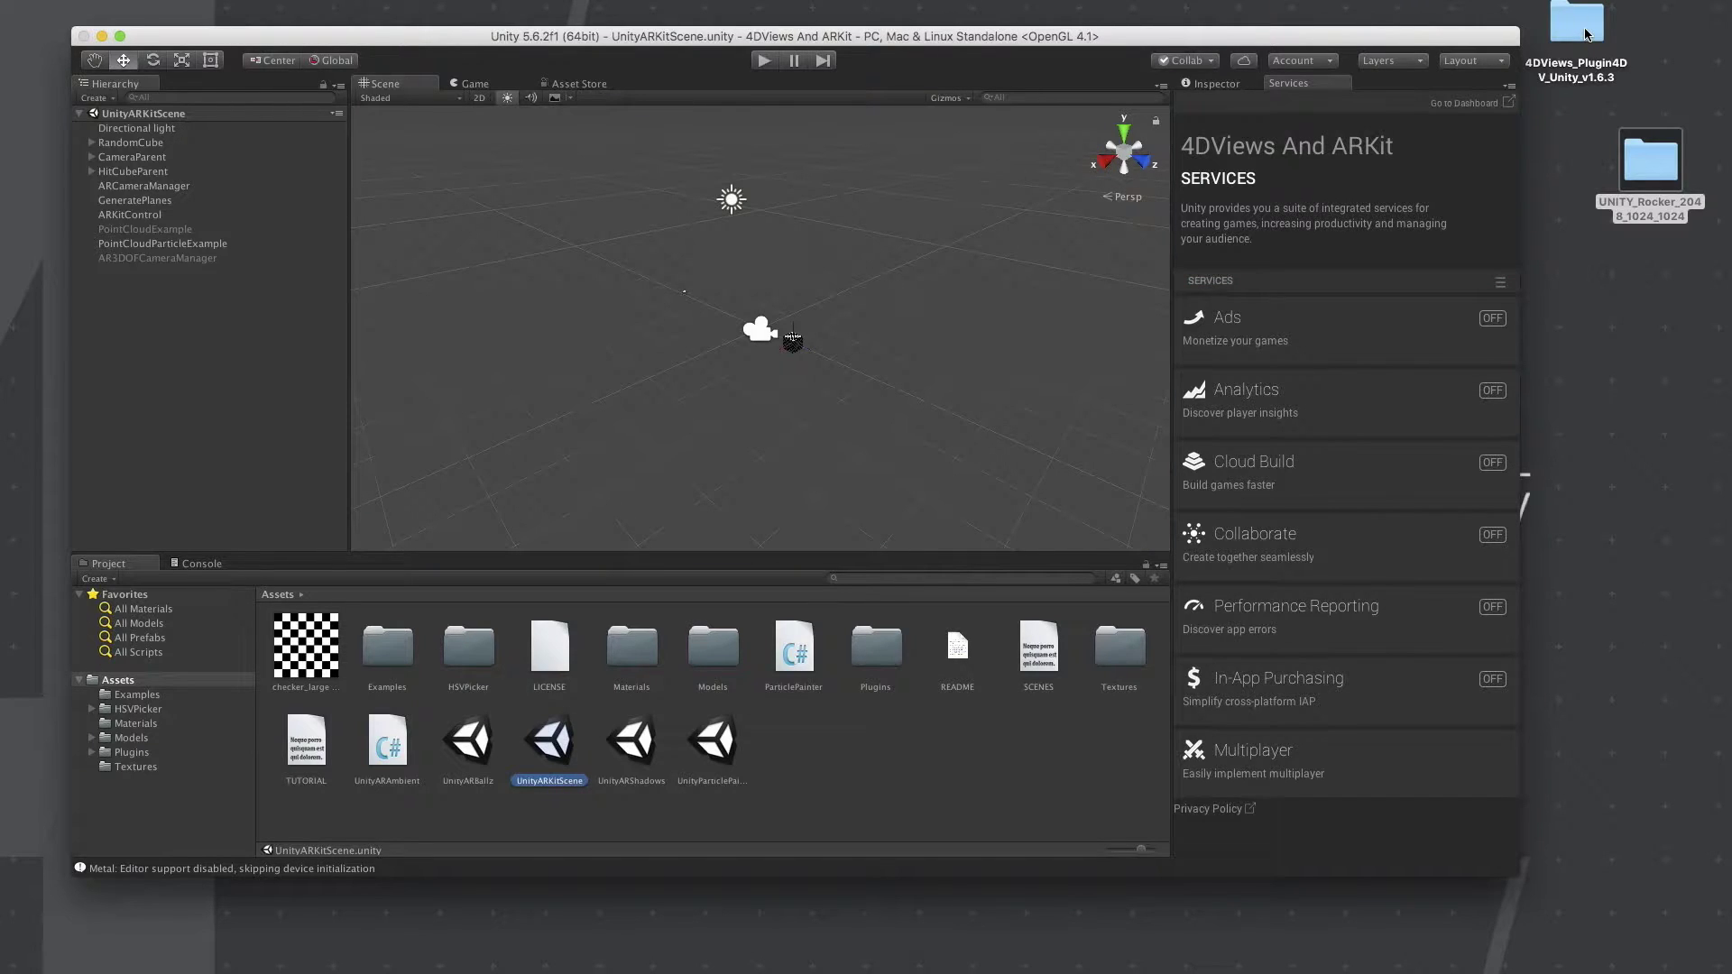
{"action": "double_click", "coordinate": [1584, 35]}
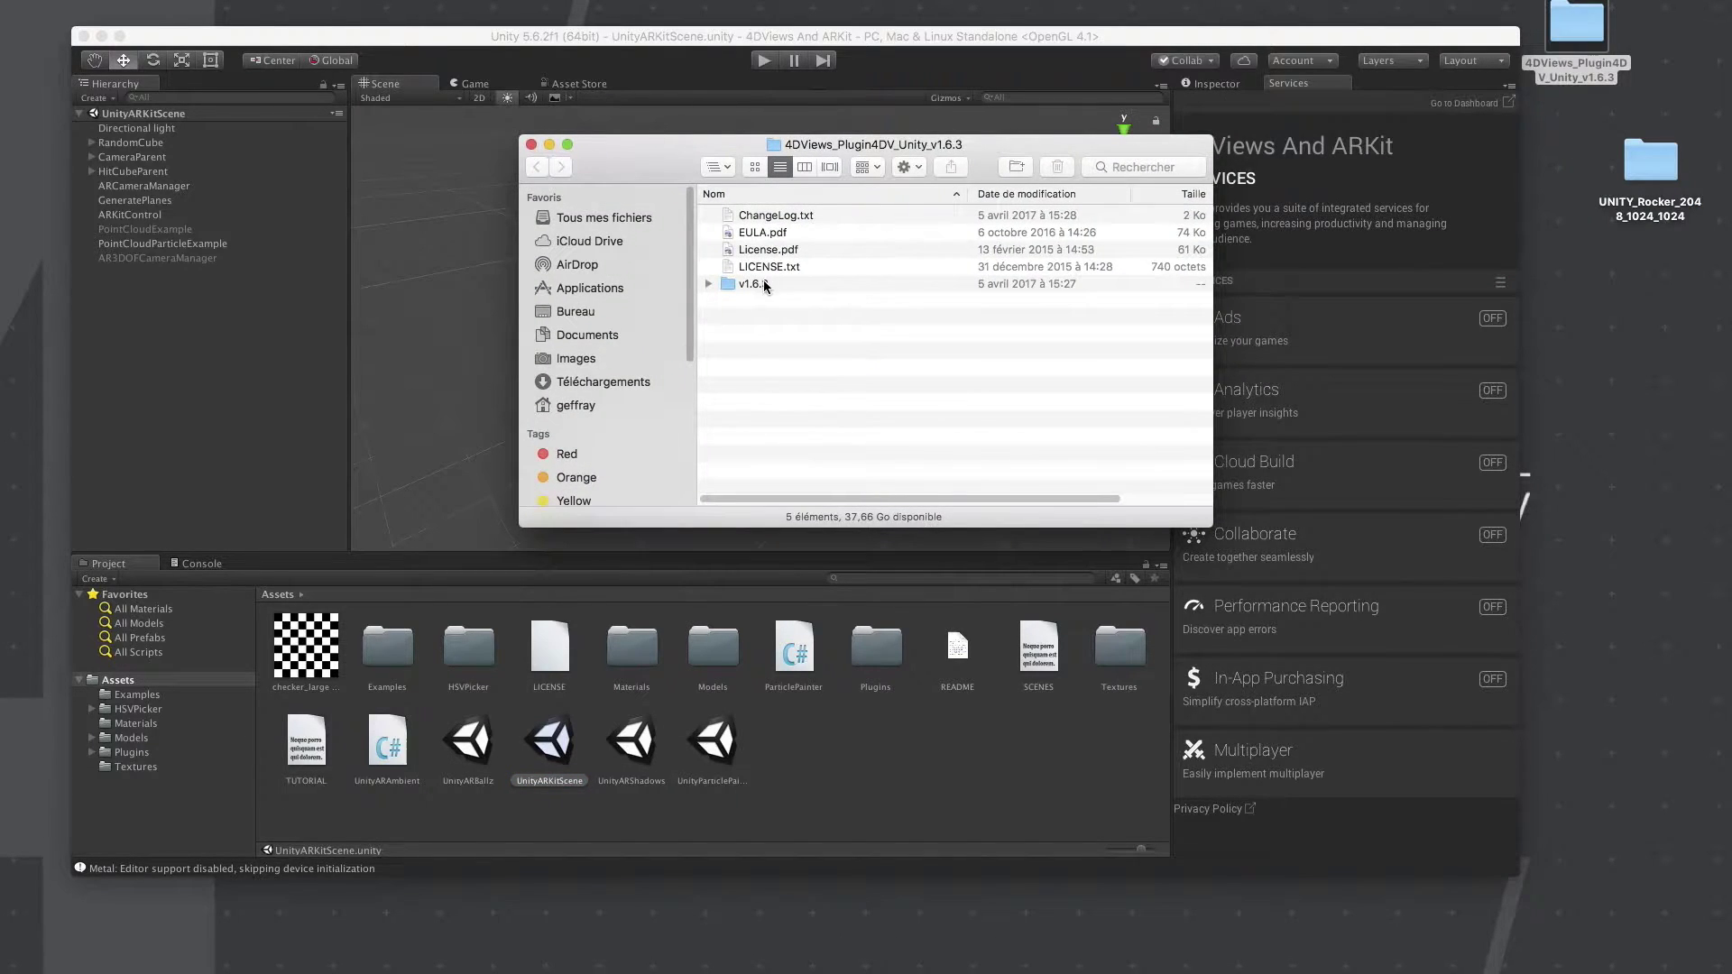
- Import all files of the Plugin4DV unitypackage from the v1.6.3 folder into Unity
{"action": "double_click", "coordinate": [766, 285]}
{"action": "double_click", "coordinate": [772, 233]}
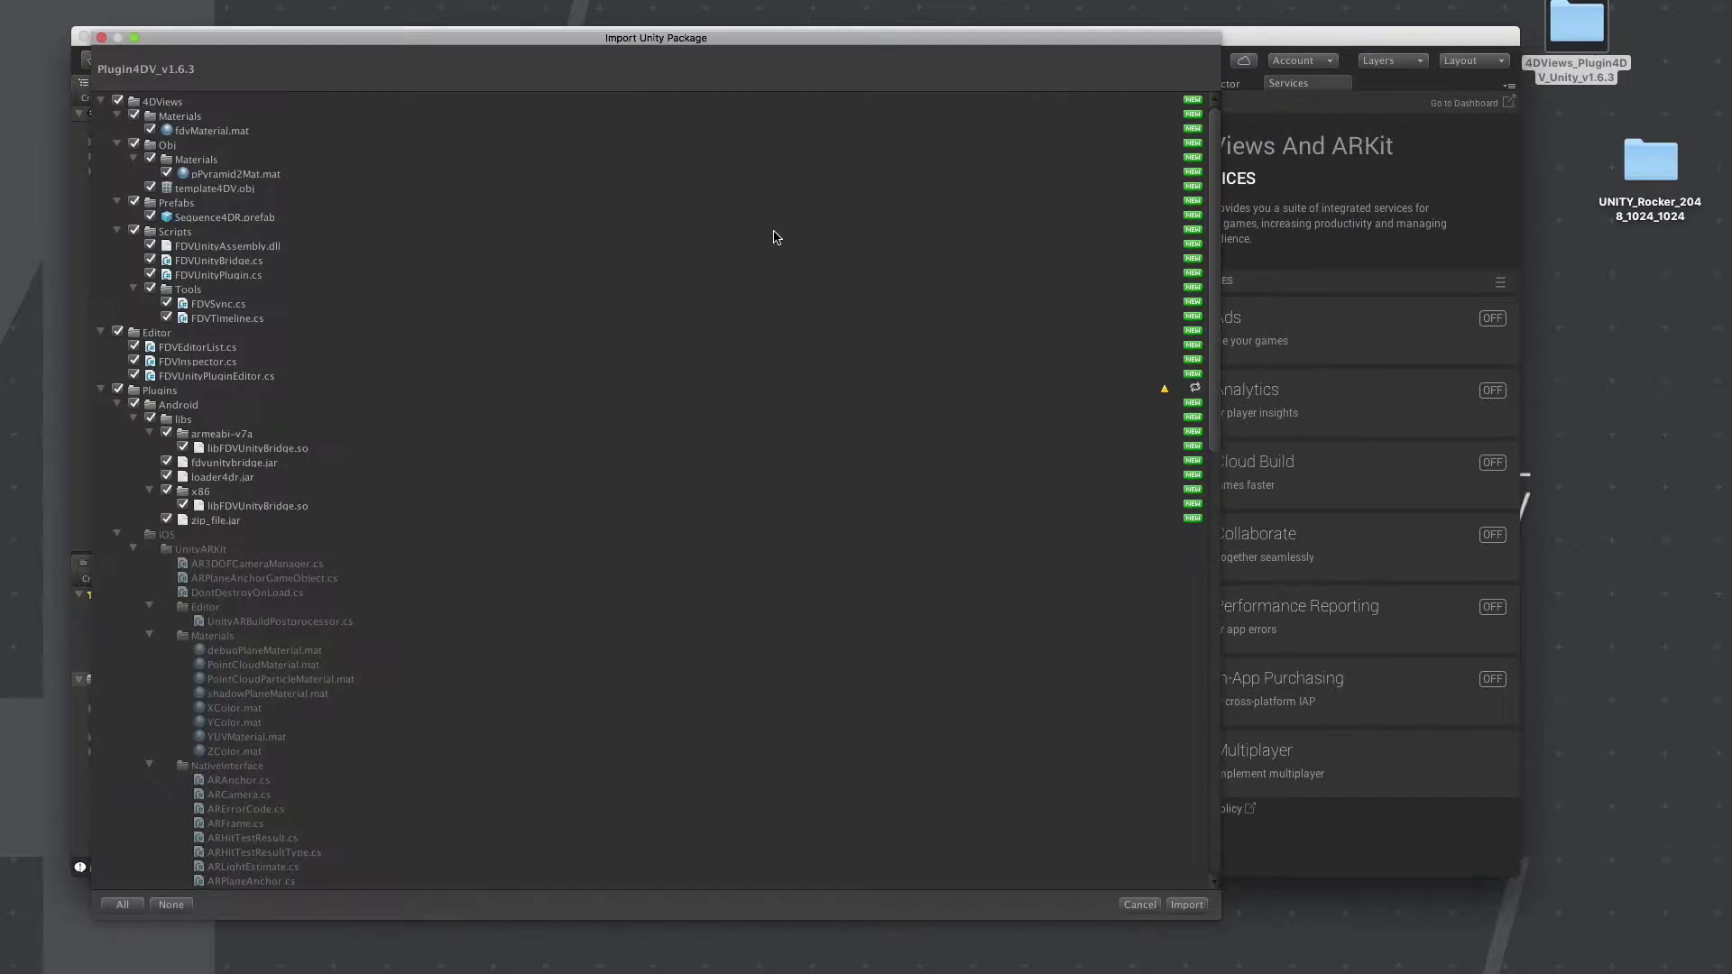
{"action": "left_click", "coordinate": [1200, 906]}
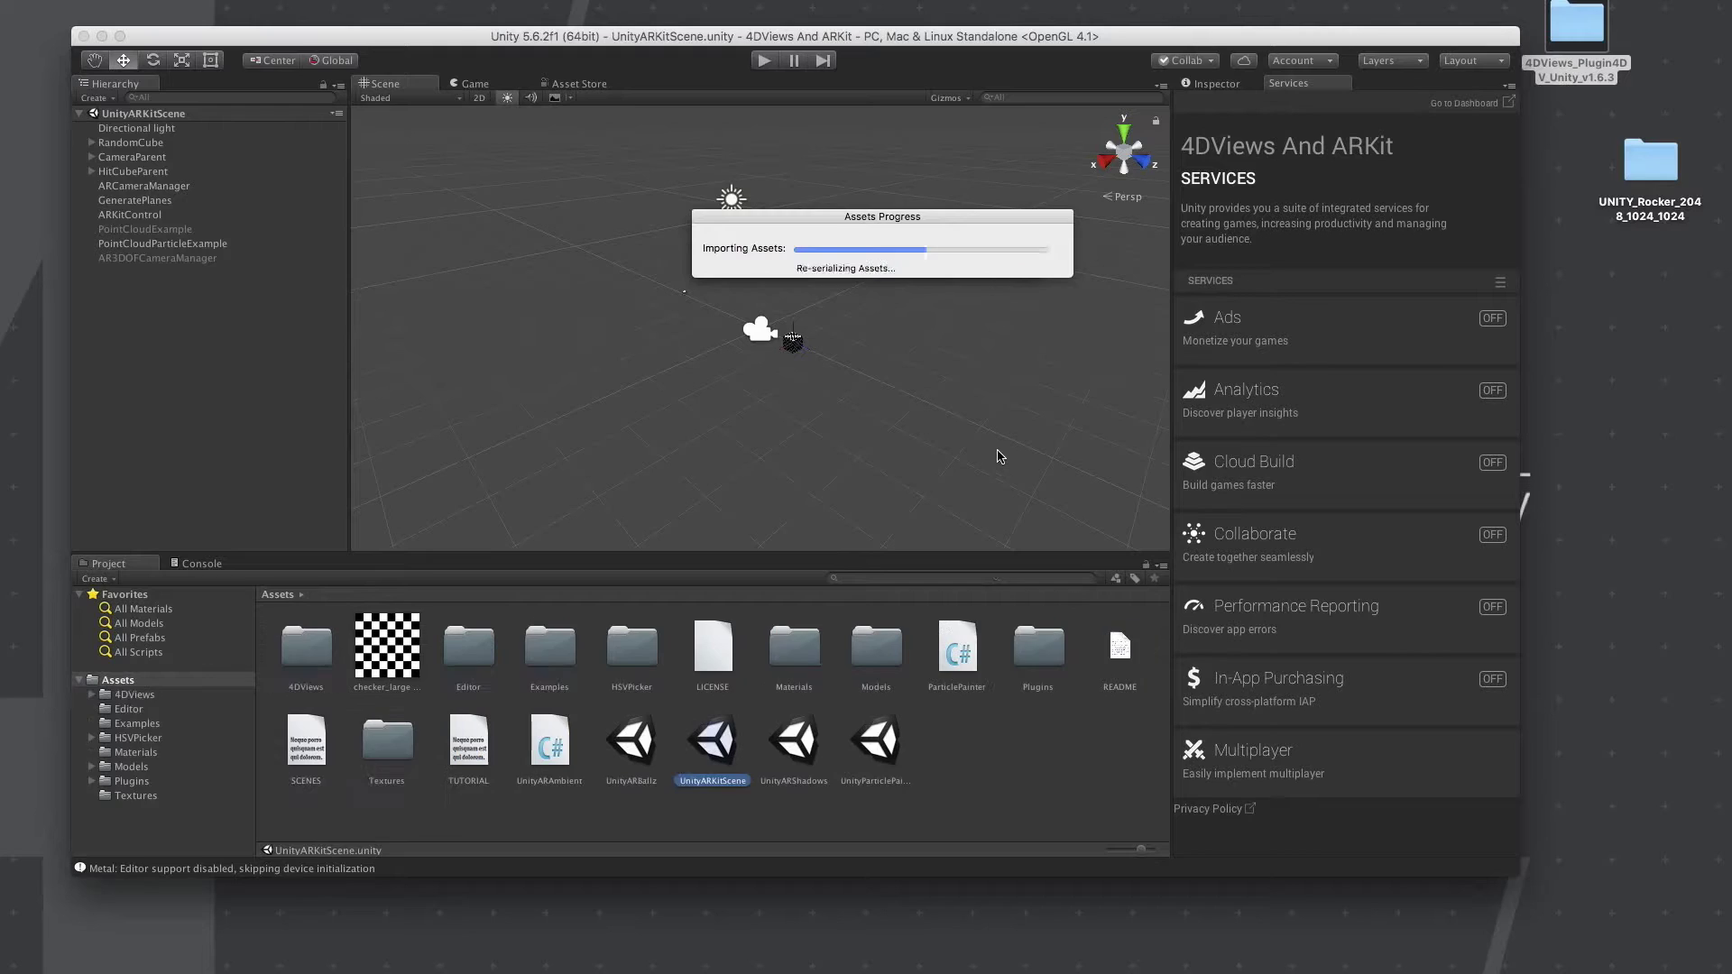
- Create and open a StreamingAssets folder in Assets, then open the UNITY_Rocker folder in Finder
{"action": "right_click", "coordinate": [974, 751]}
{"action": "mouse_move", "coordinate": [1024, 712]}
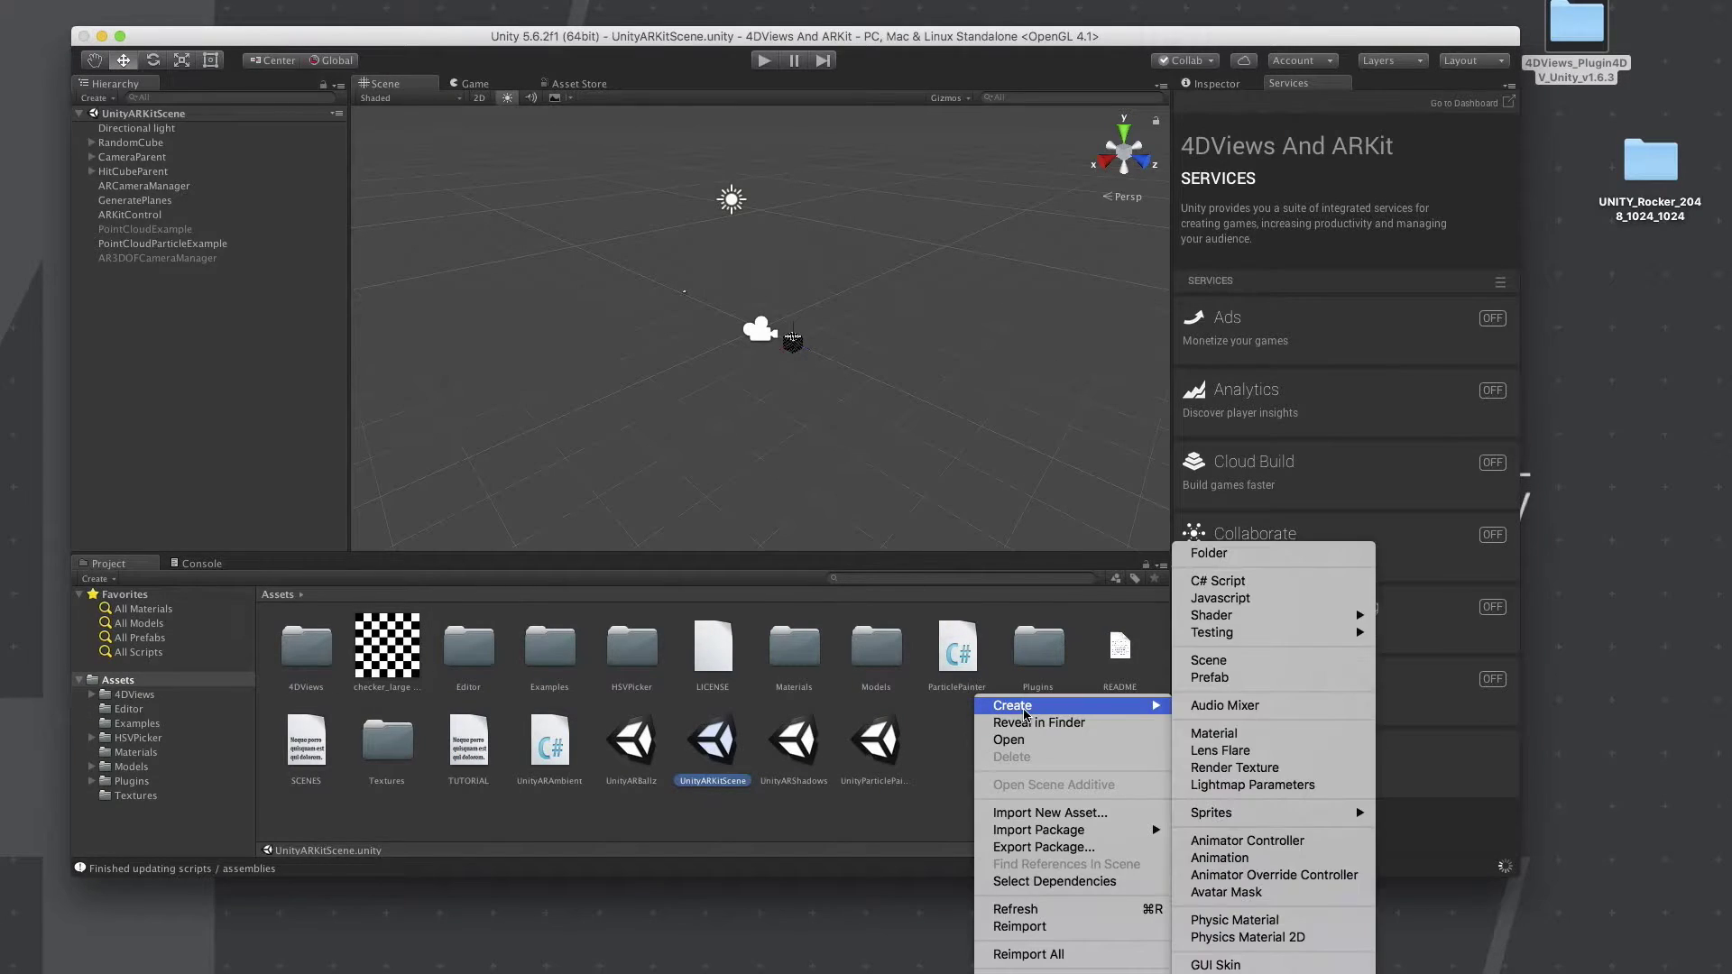
{"action": "left_click", "coordinate": [1209, 553]}
{"action": "type", "text": "Streaming"}
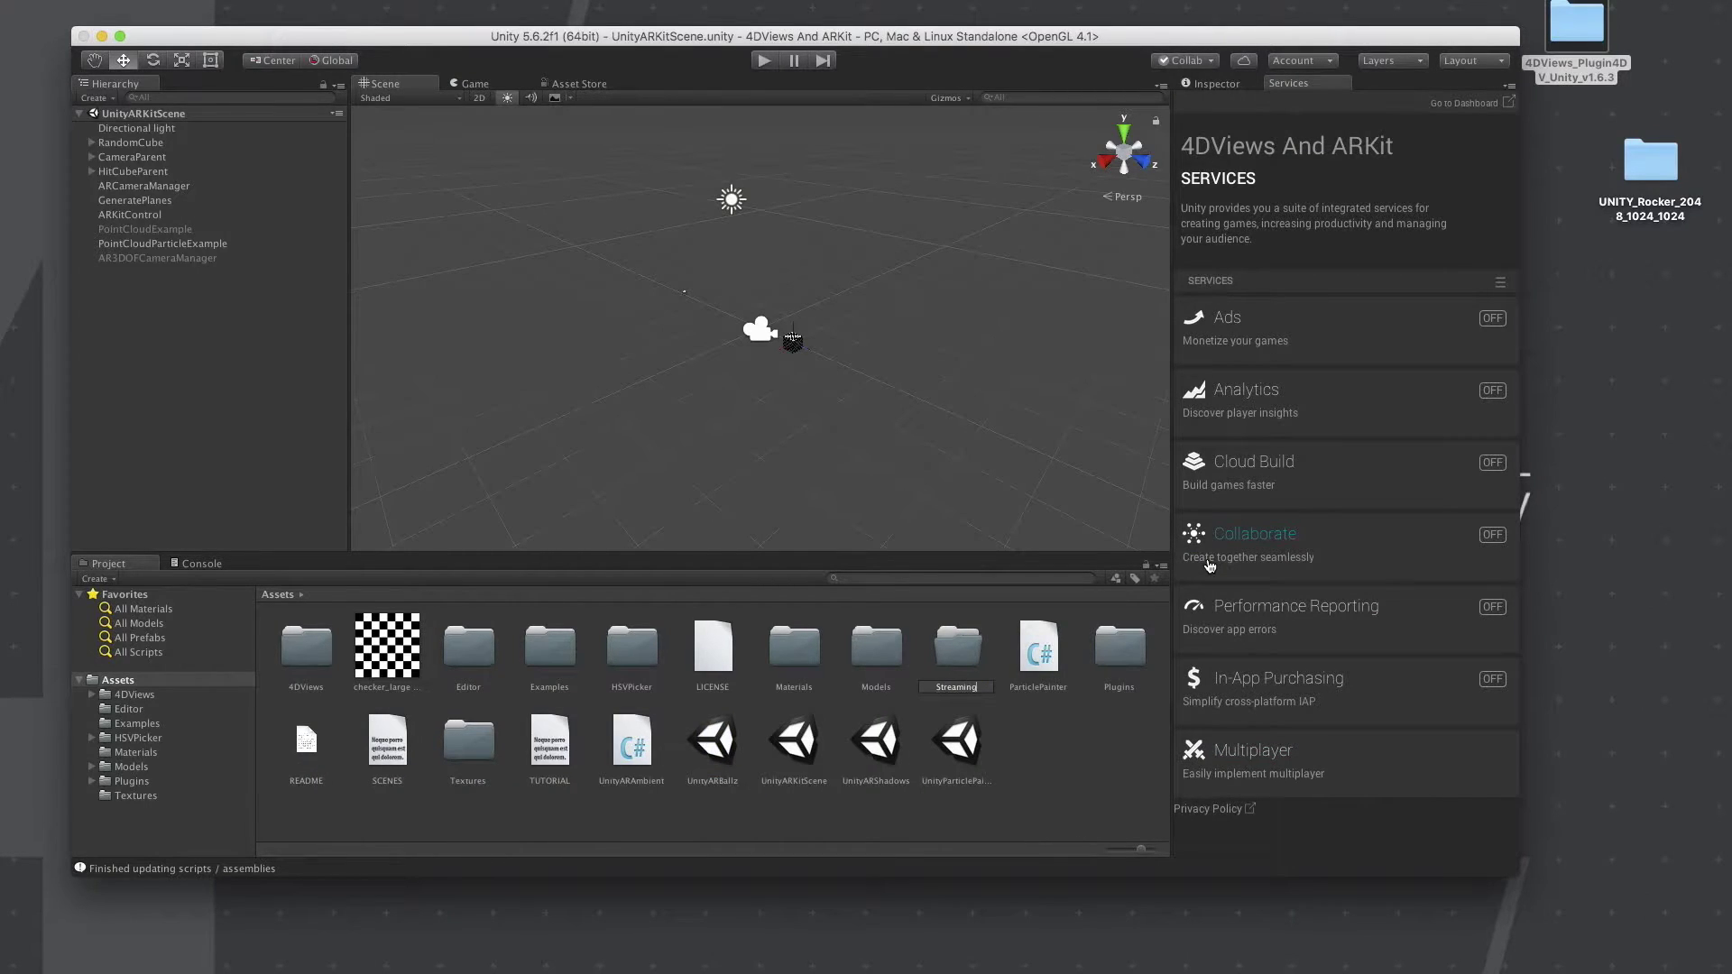
{"action": "type", "text": "Assets"}
{"action": "key", "text": "Return"}
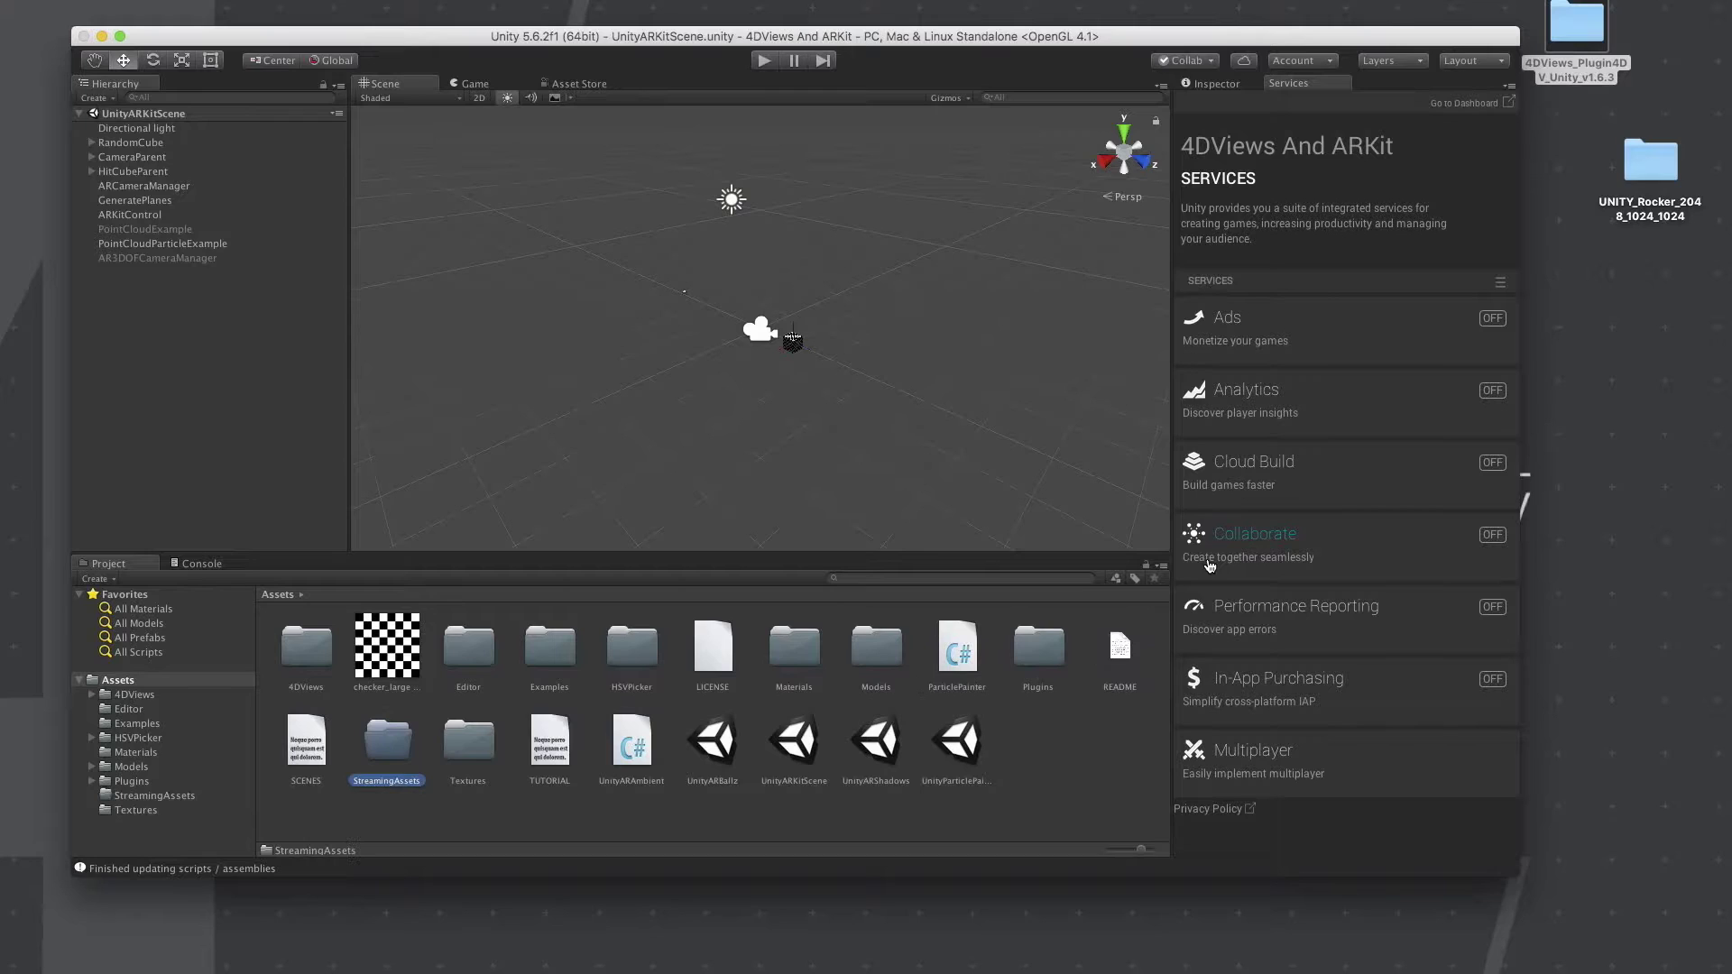
{"action": "double_click", "coordinate": [402, 754]}
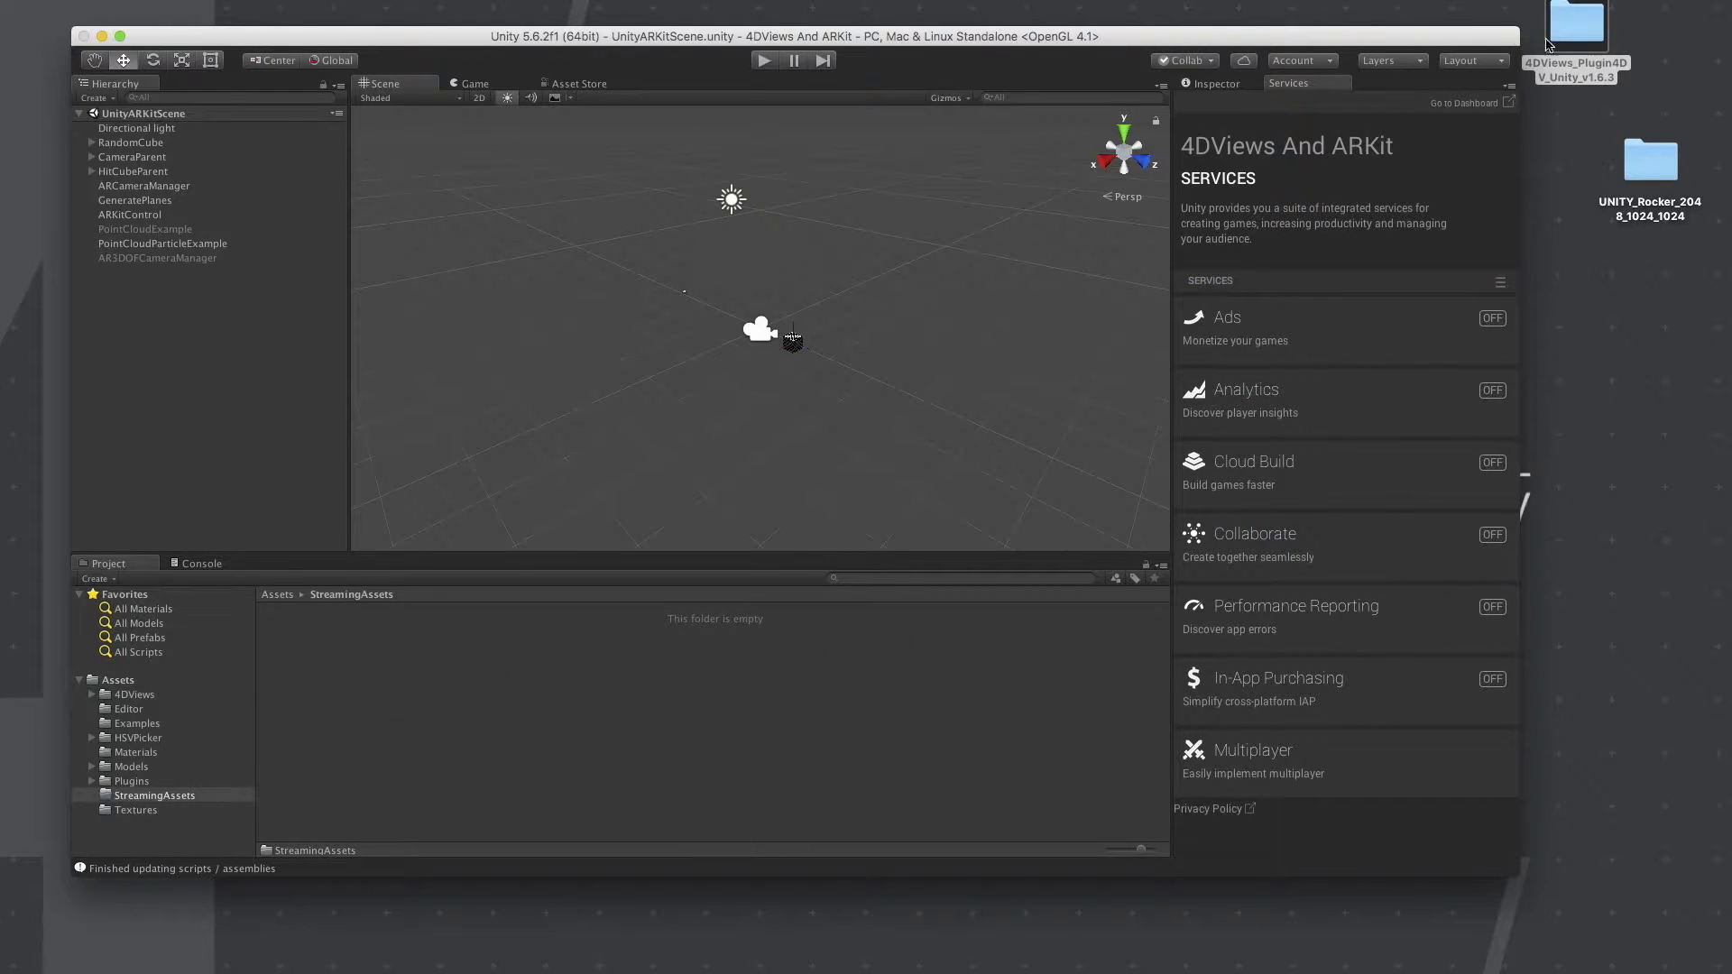
{"action": "double_click", "coordinate": [1614, 170]}
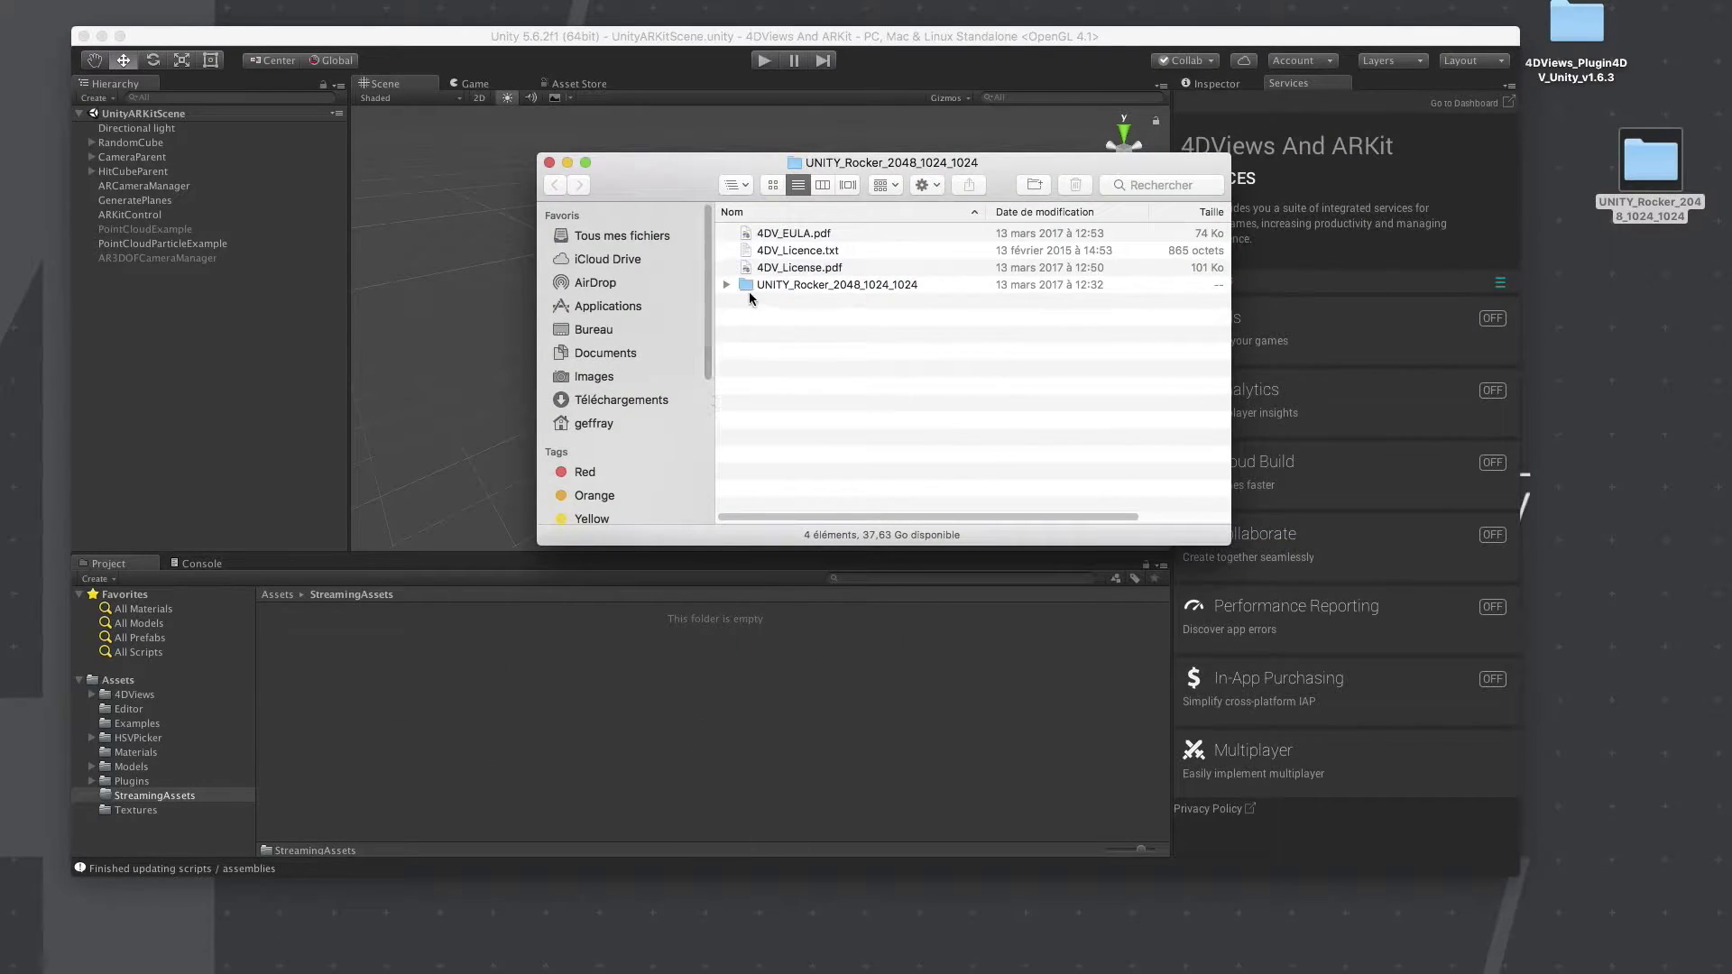
- Drag UNITY_Rocker_2048_1024_1024 into StreamingAssets, then return to the top-level Assets folder
{"action": "mouse_move", "coordinate": [748, 286]}
{"action": "left_mouse_down"}
{"action": "mouse_move", "coordinate": [451, 729]}
{"action": "mouse_move", "coordinate": [451, 713]}
{"action": "left_mouse_up"}
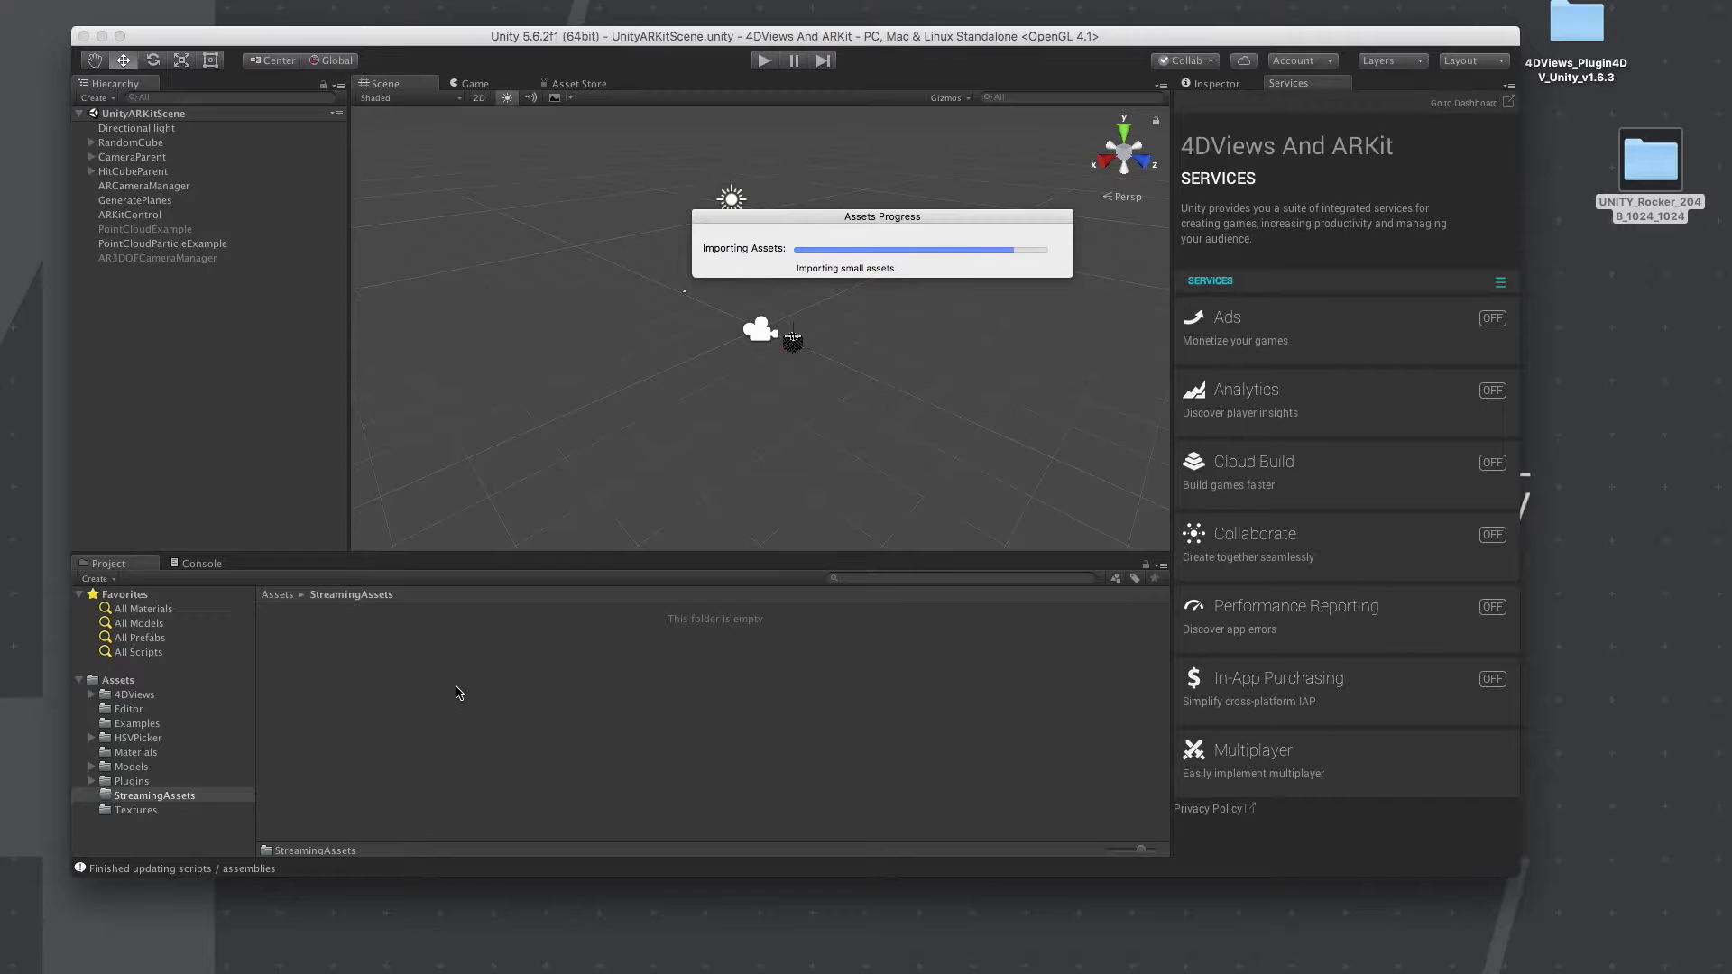
{"action": "left_click", "coordinate": [112, 683]}
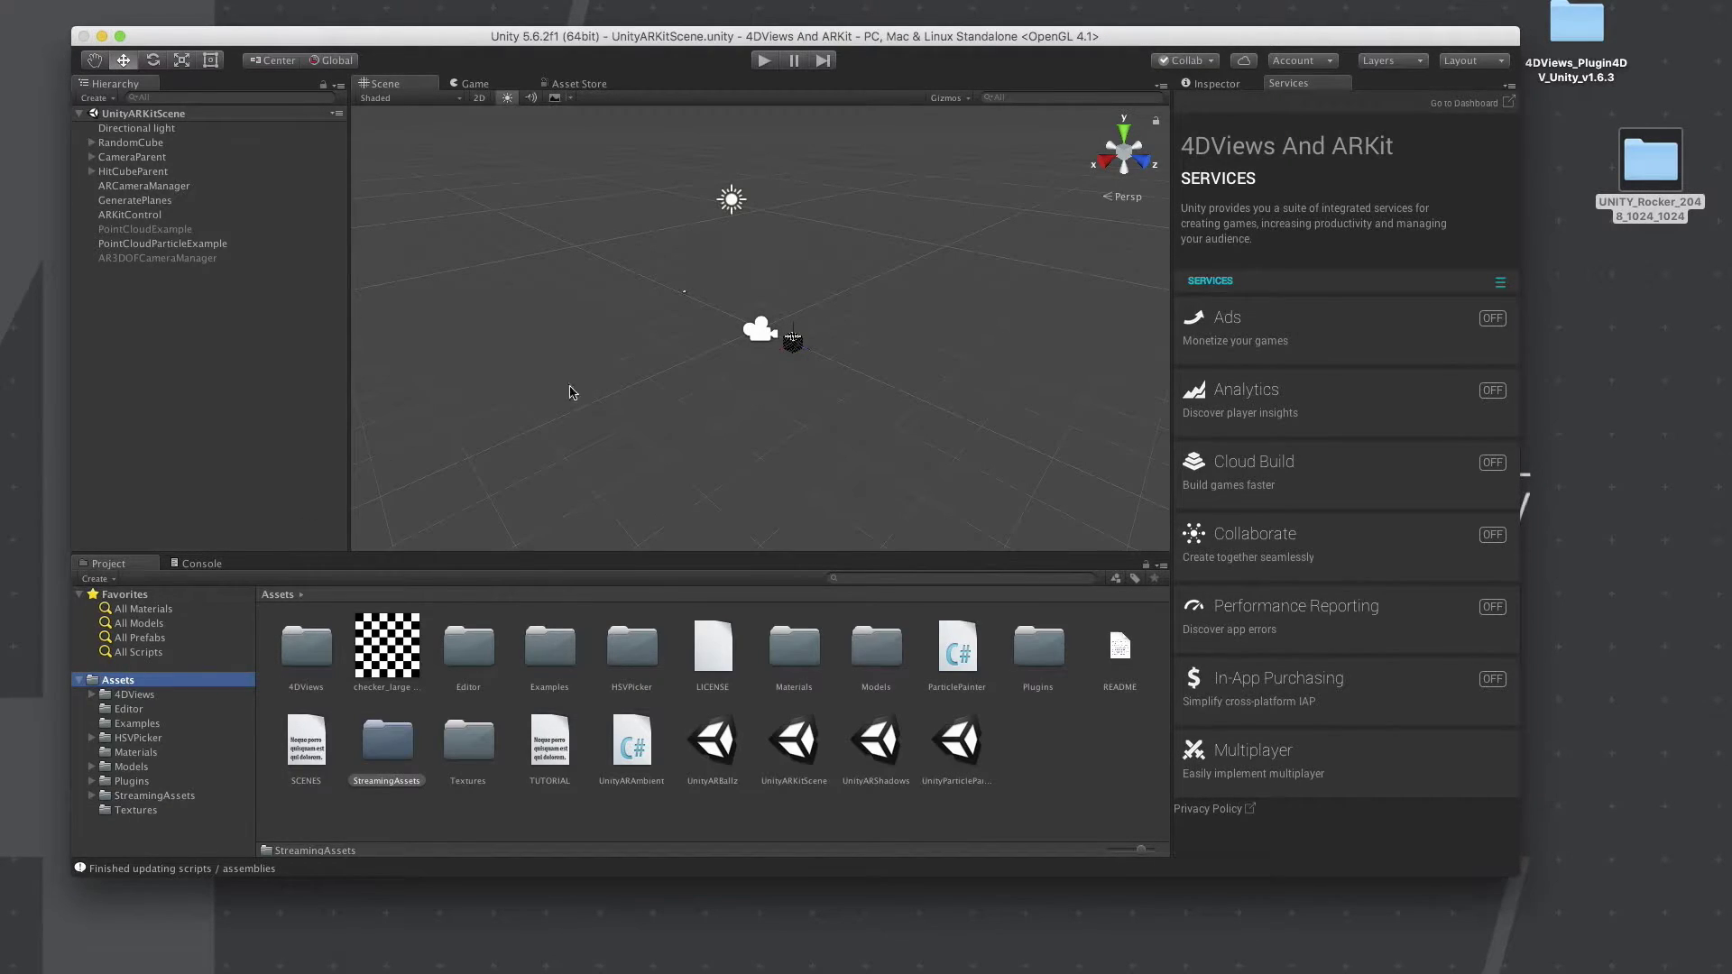
{"action": "scroll", "coordinate": [649, 369], "scroll_direction": "up", "scroll_amount": 3}
{"action": "scroll", "coordinate": [741, 349], "scroll_direction": "up", "scroll_amount": 4}
- Deactivate the RandomCube object in the Inspector so it disappears from the scene
{"action": "left_click", "coordinate": [906, 380]}
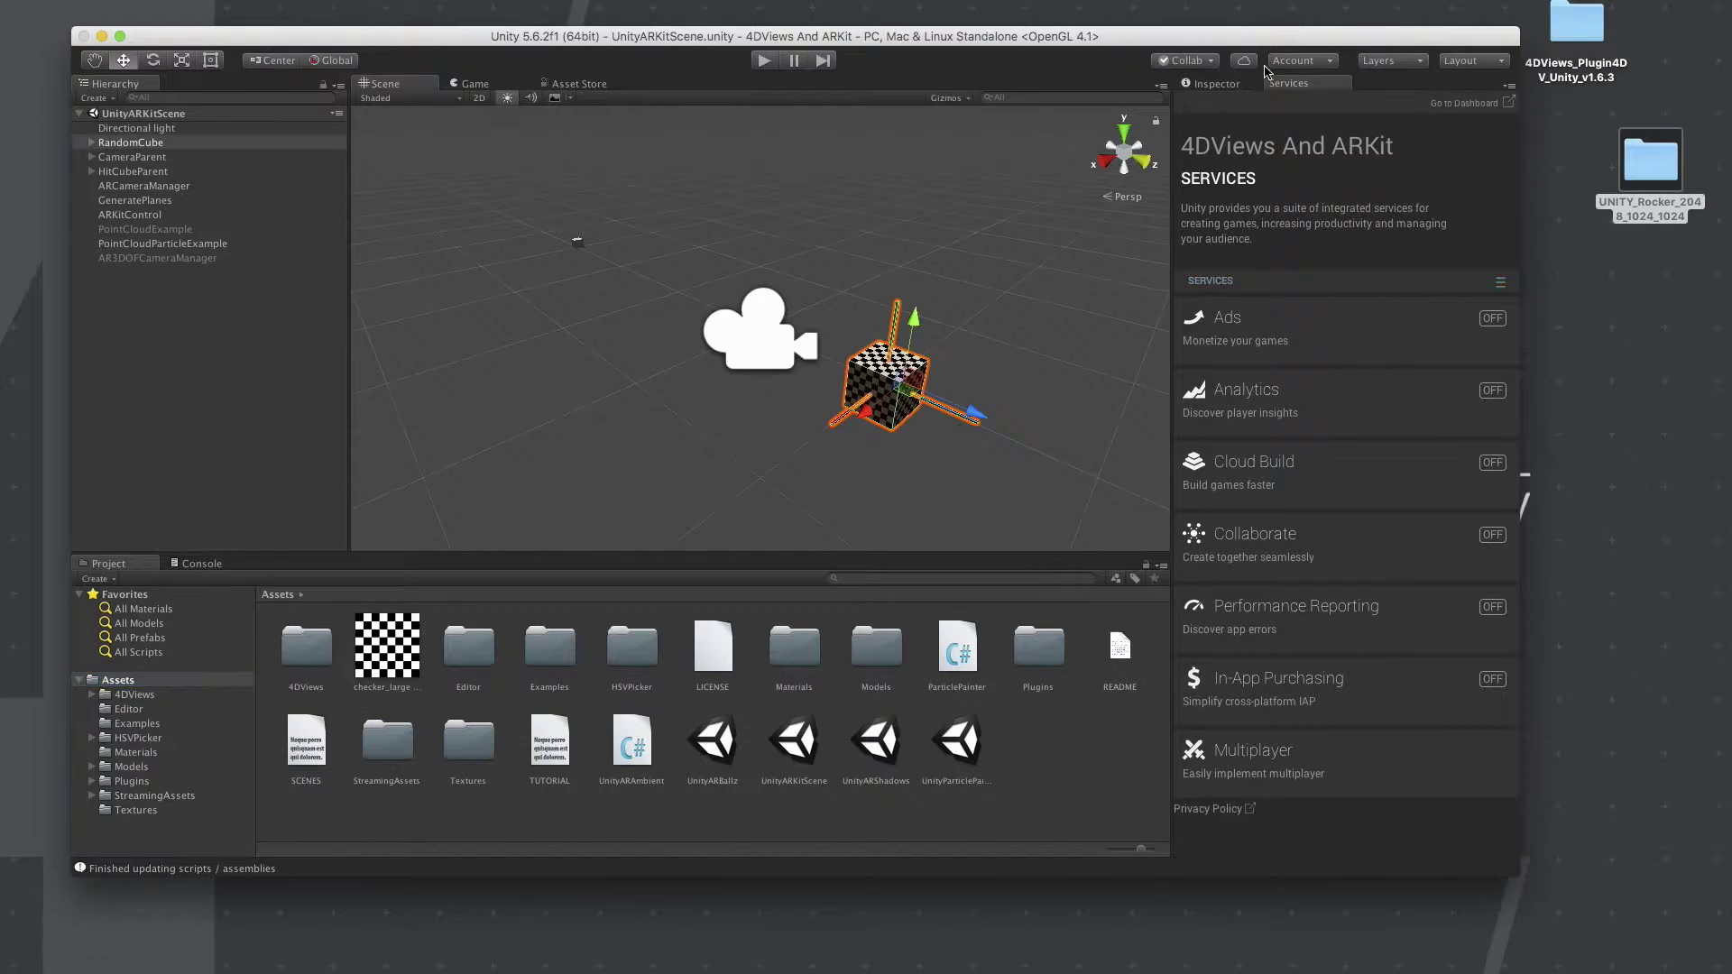
{"action": "left_click", "coordinate": [1214, 83]}
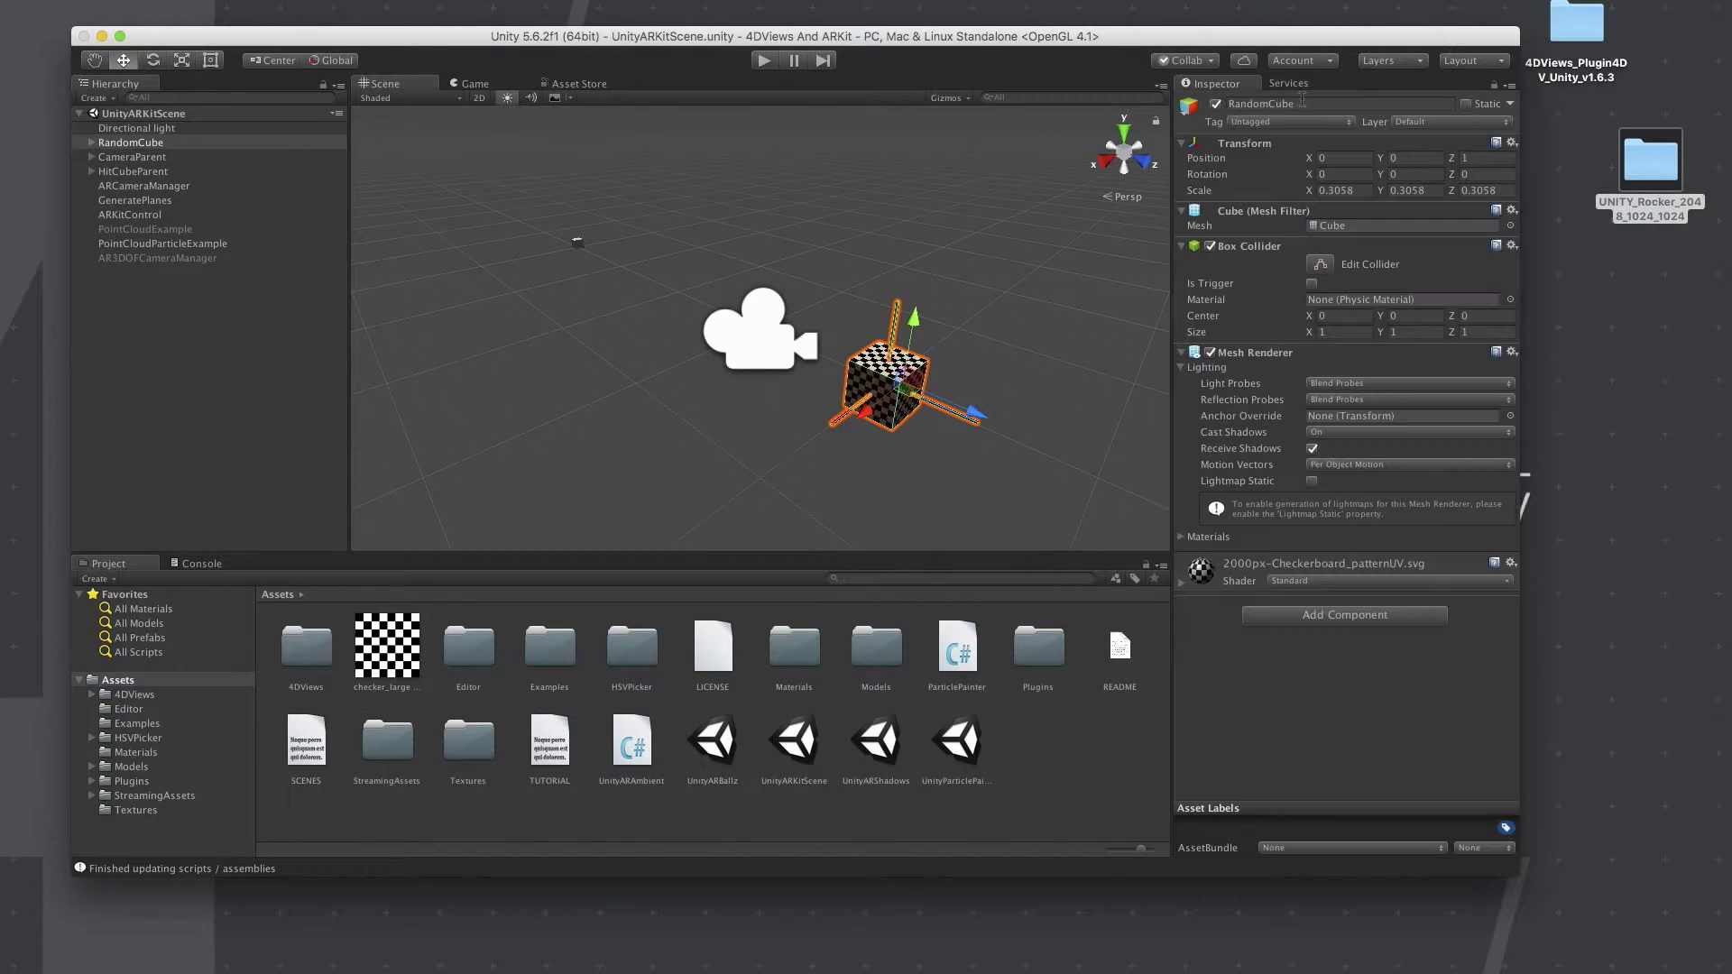
{"action": "left_click", "coordinate": [1215, 104]}
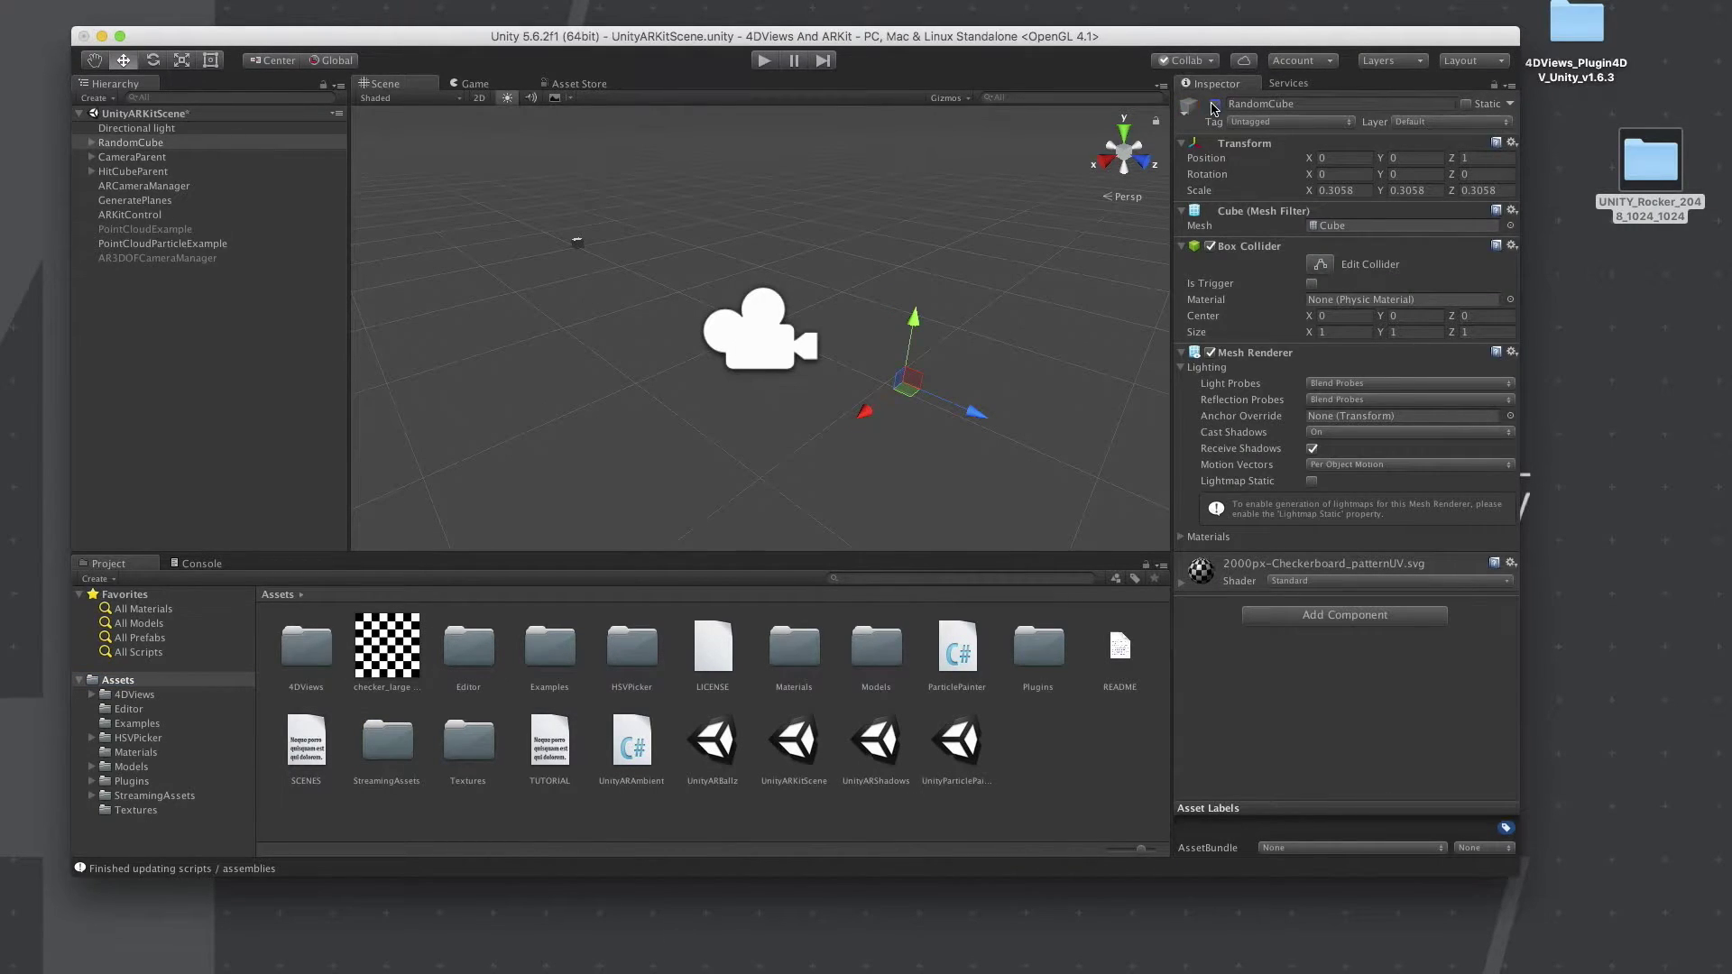
- Expand HitCubeParent in the Hierarchy and select the 4DViews Prefabs folder
{"action": "double_click", "coordinate": [131, 171]}
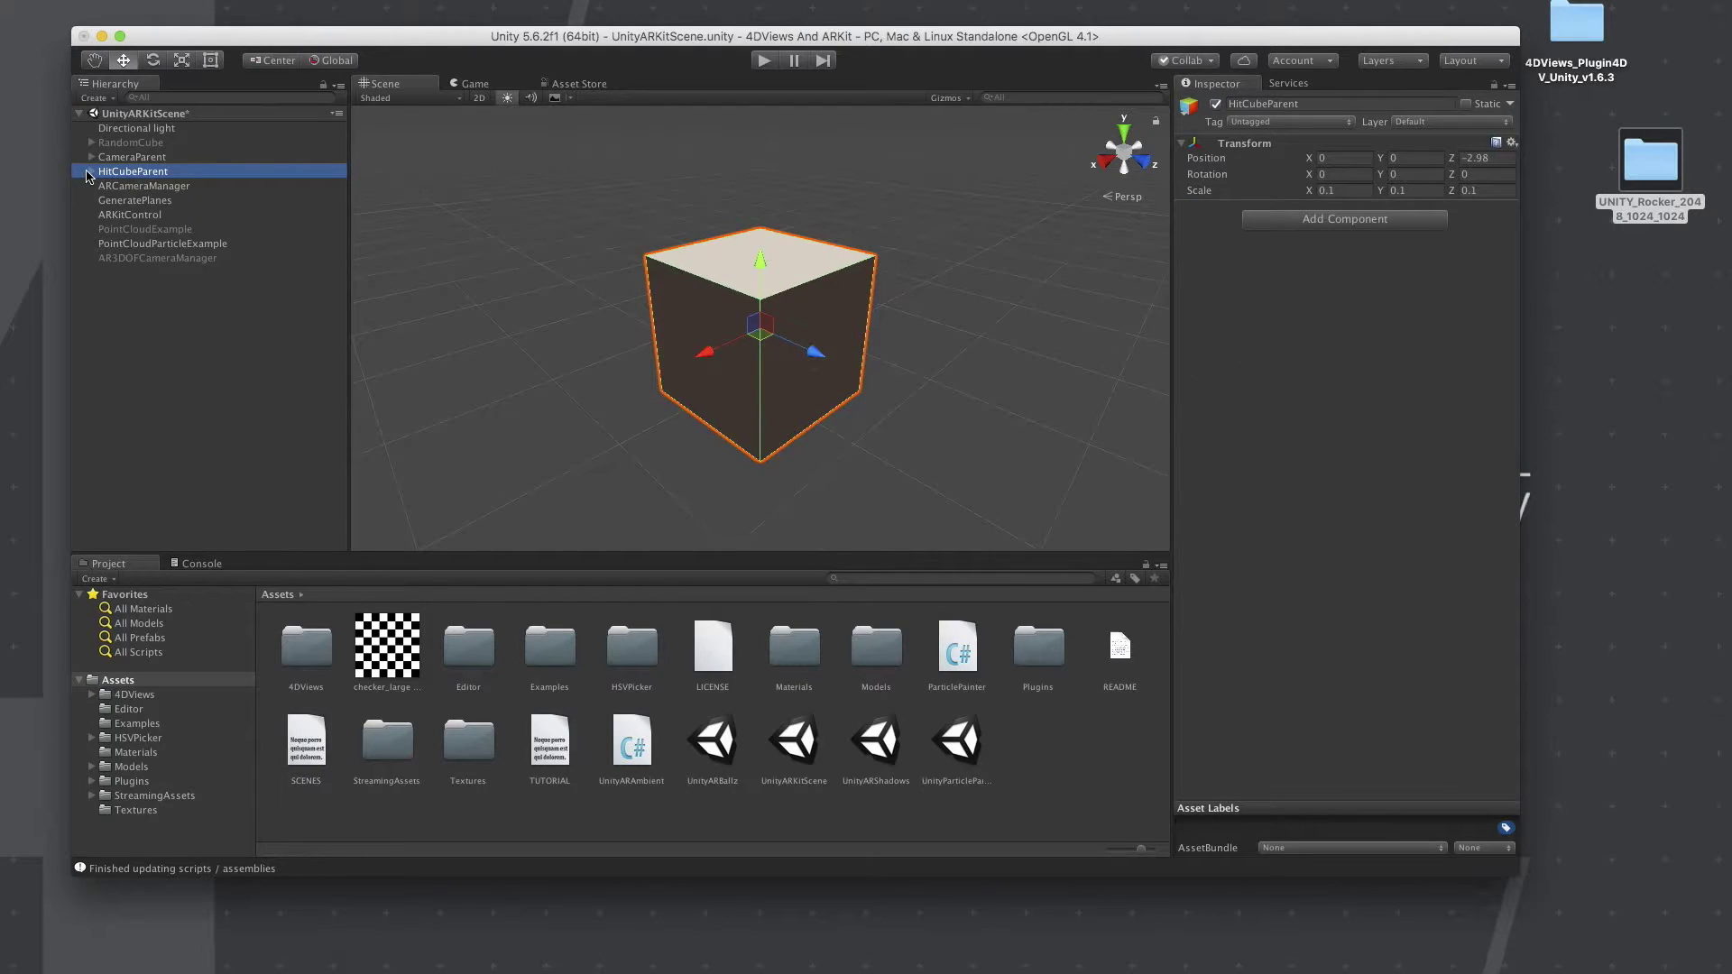
{"action": "left_click", "coordinate": [89, 172]}
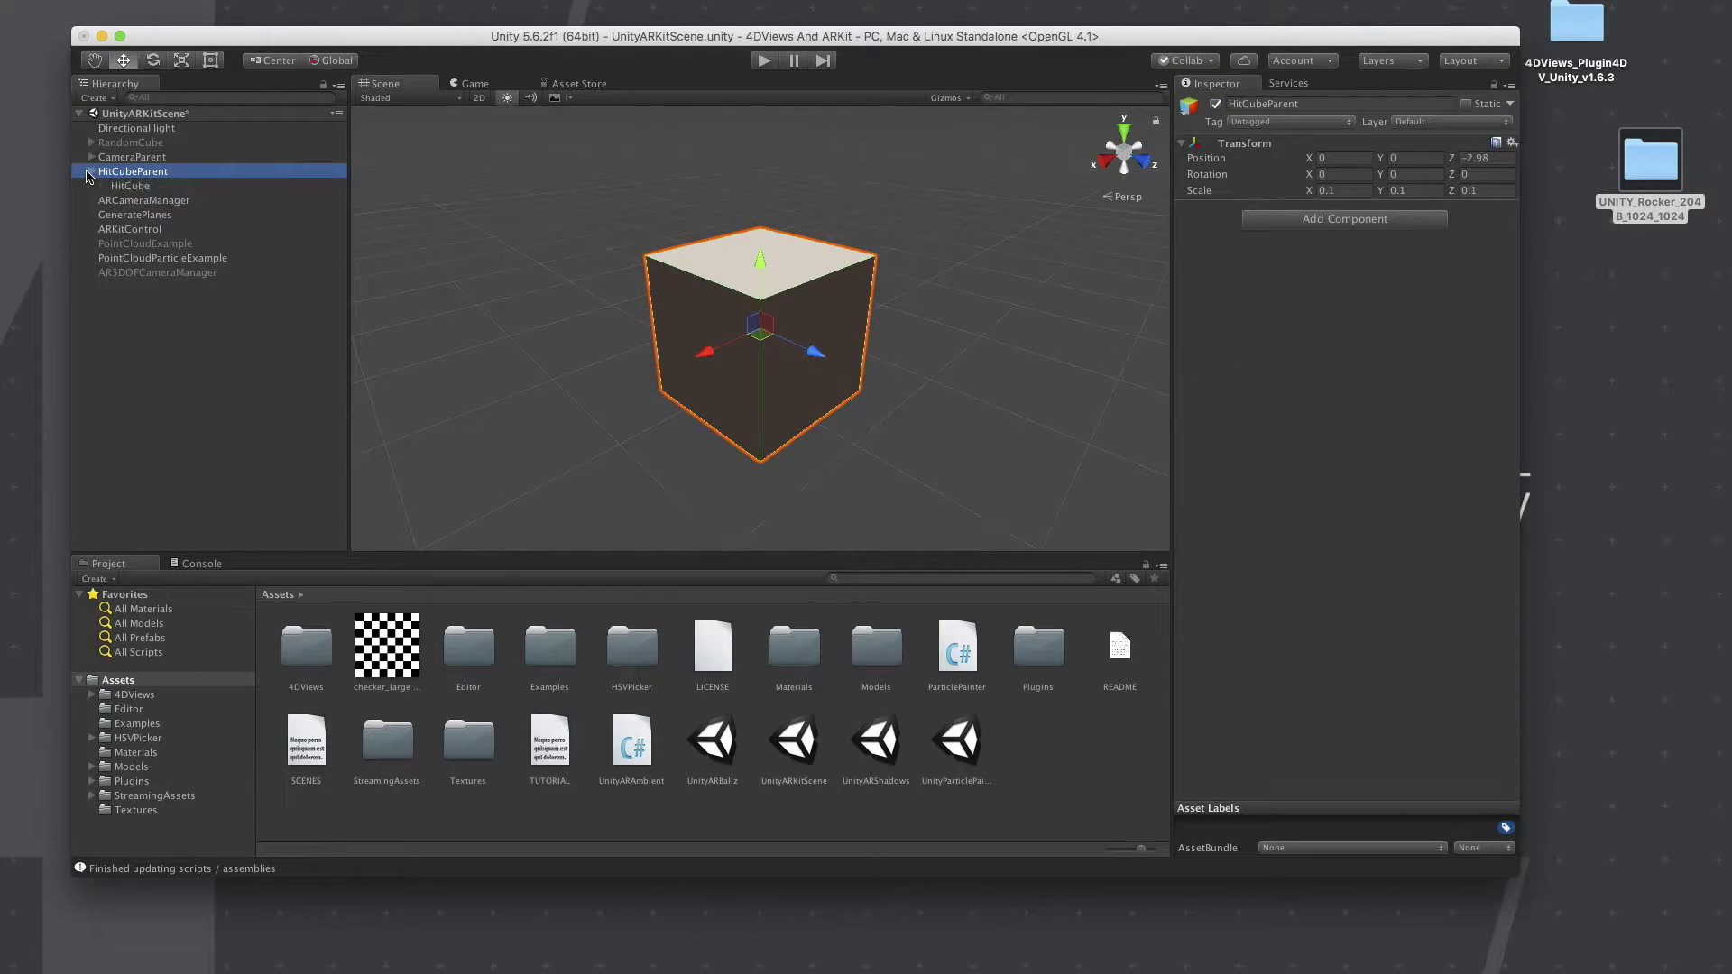
{"action": "left_click", "coordinate": [147, 696]}
{"action": "left_click", "coordinate": [460, 665]}
- Drop Sequence4DR under HitCubeParent and scale it up to about 2.535
{"action": "double_click", "coordinate": [460, 664]}
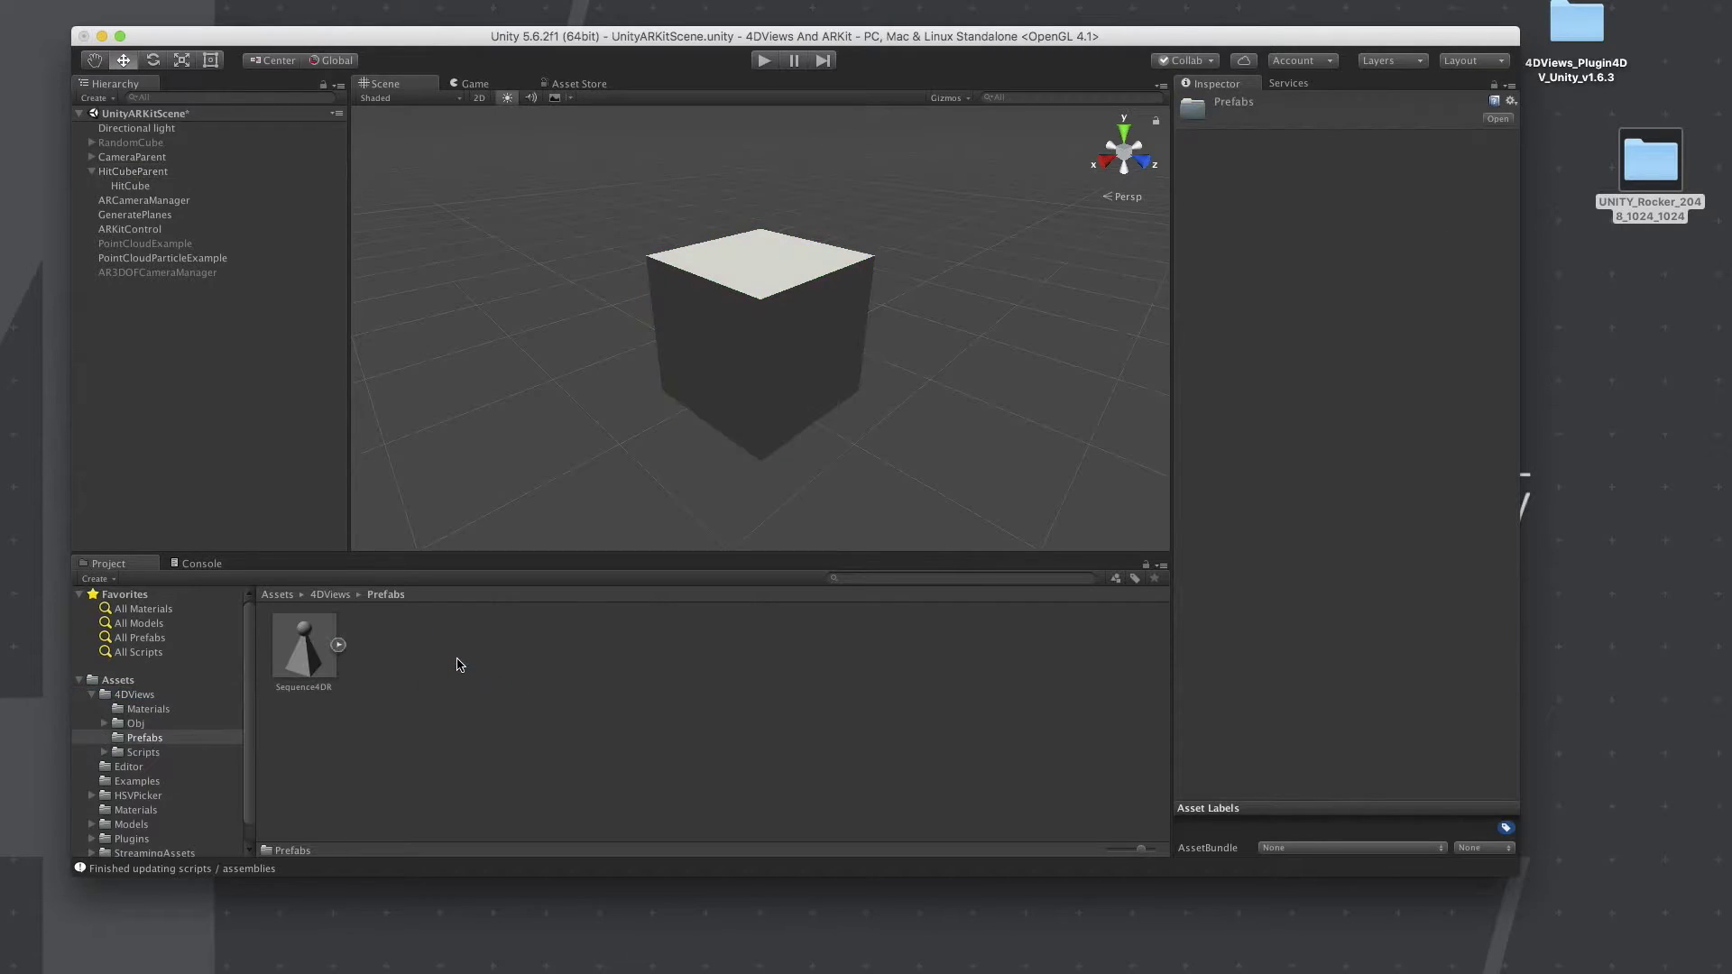
{"action": "left_click_drag", "start_coordinate": [304, 648], "coordinate": [149, 187]}
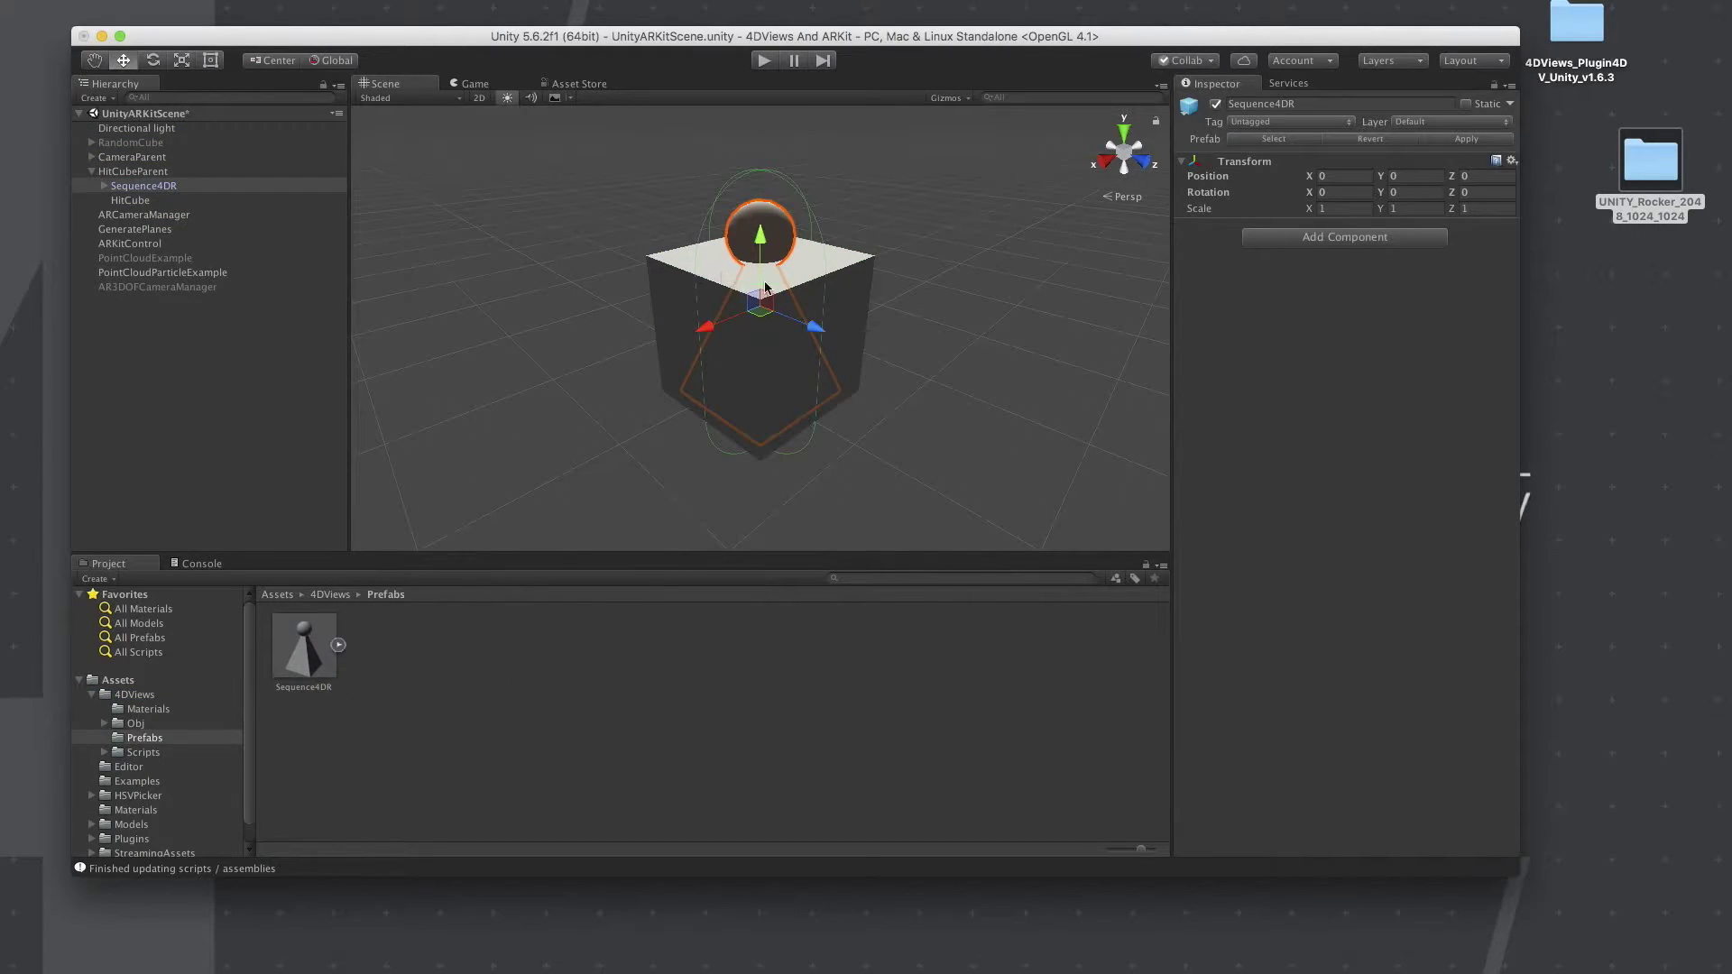
{"action": "key", "text": "r"}
{"action": "left_click_drag", "start_coordinate": [760, 313], "coordinate": [851, 185]}
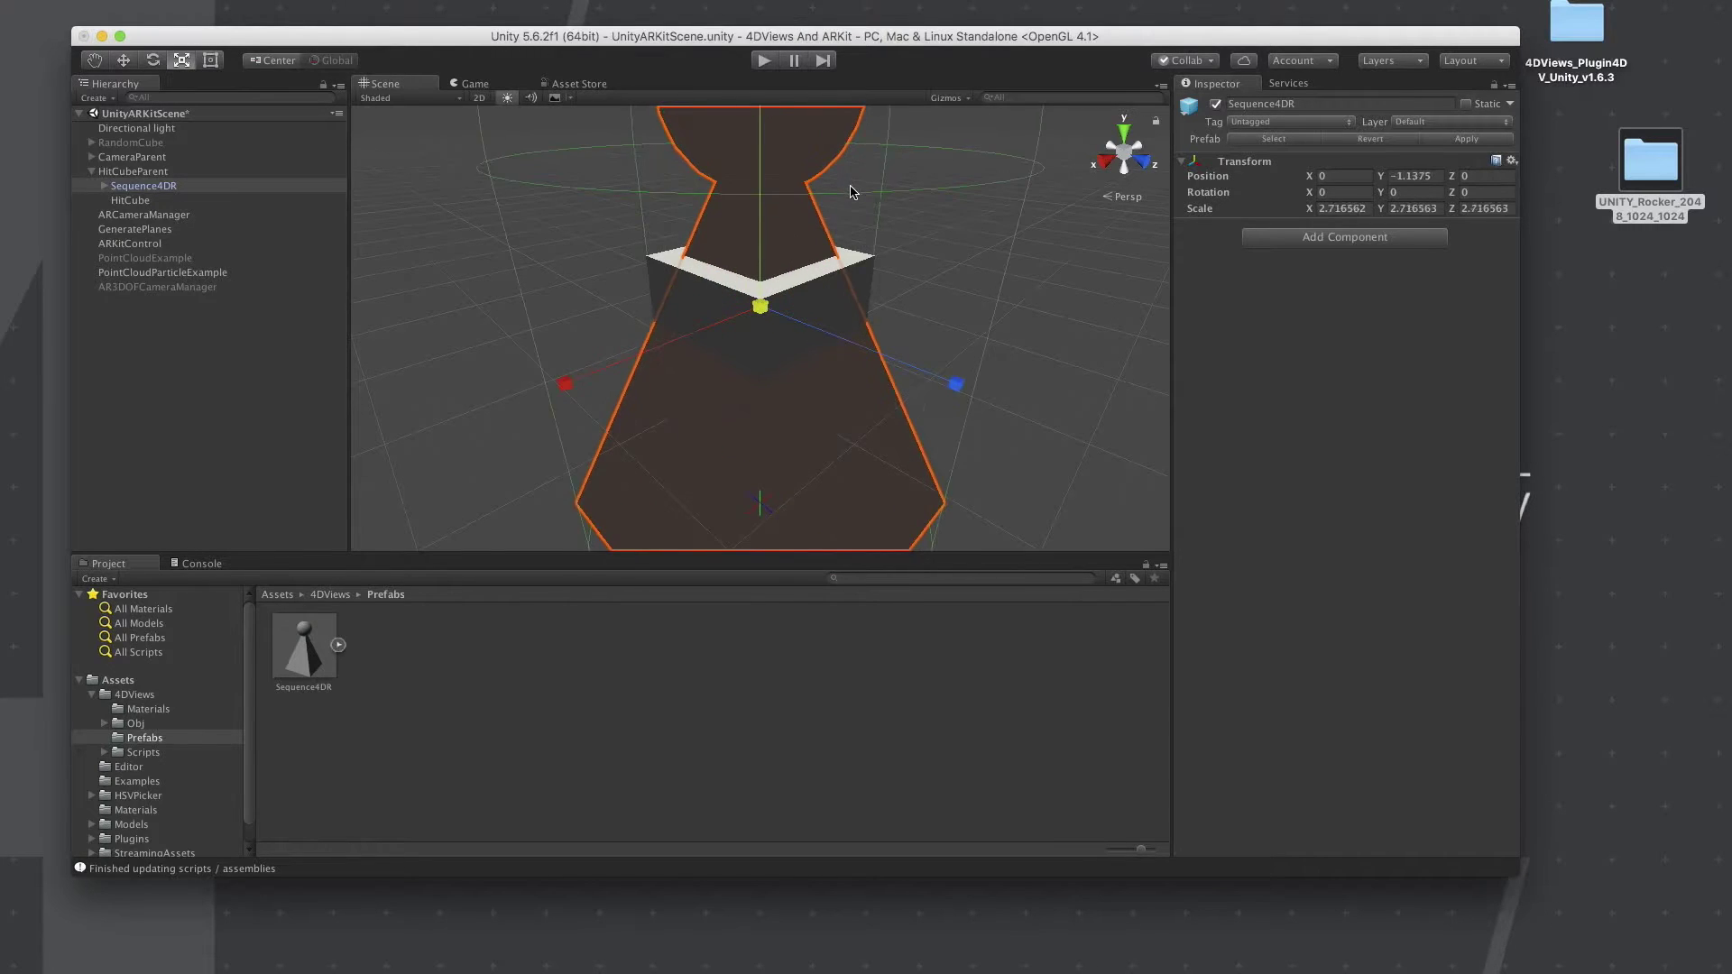
- Raise Sequence4DR to Y 0.025 above the cube using an orthographic front view
{"action": "left_click", "coordinate": [1141, 169]}
{"action": "left_click", "coordinate": [1127, 197]}
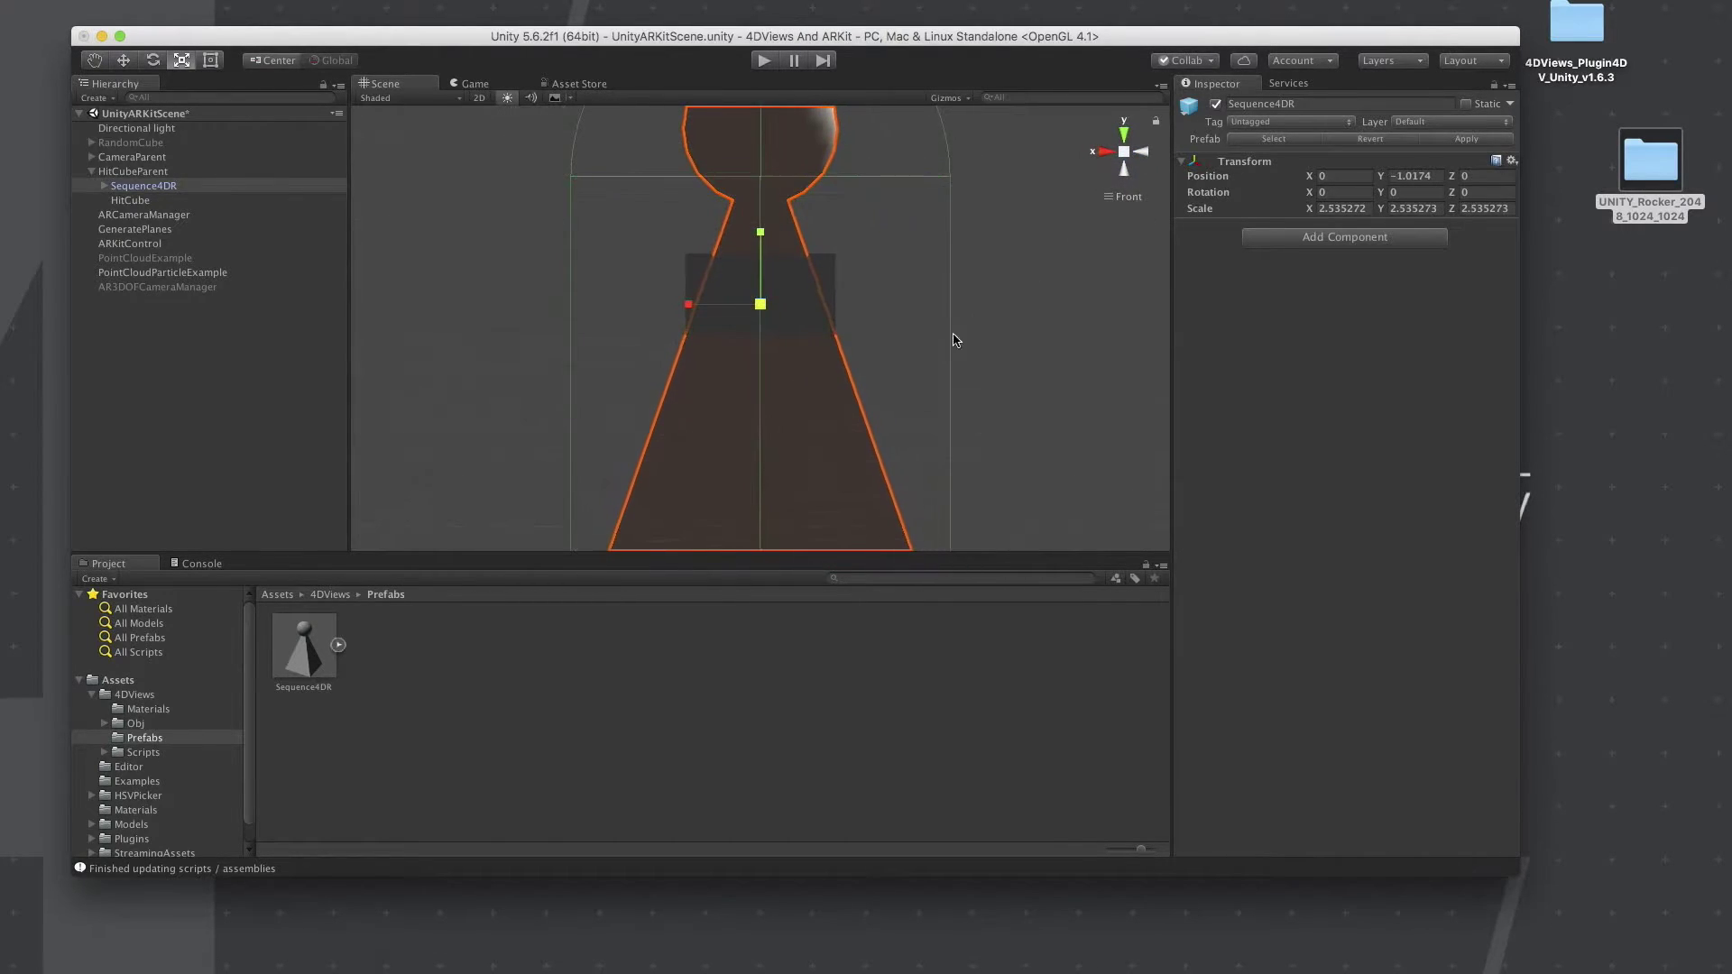
{"action": "key", "text": "w"}
{"action": "left_click_drag", "start_coordinate": [765, 258], "coordinate": [778, 109]}
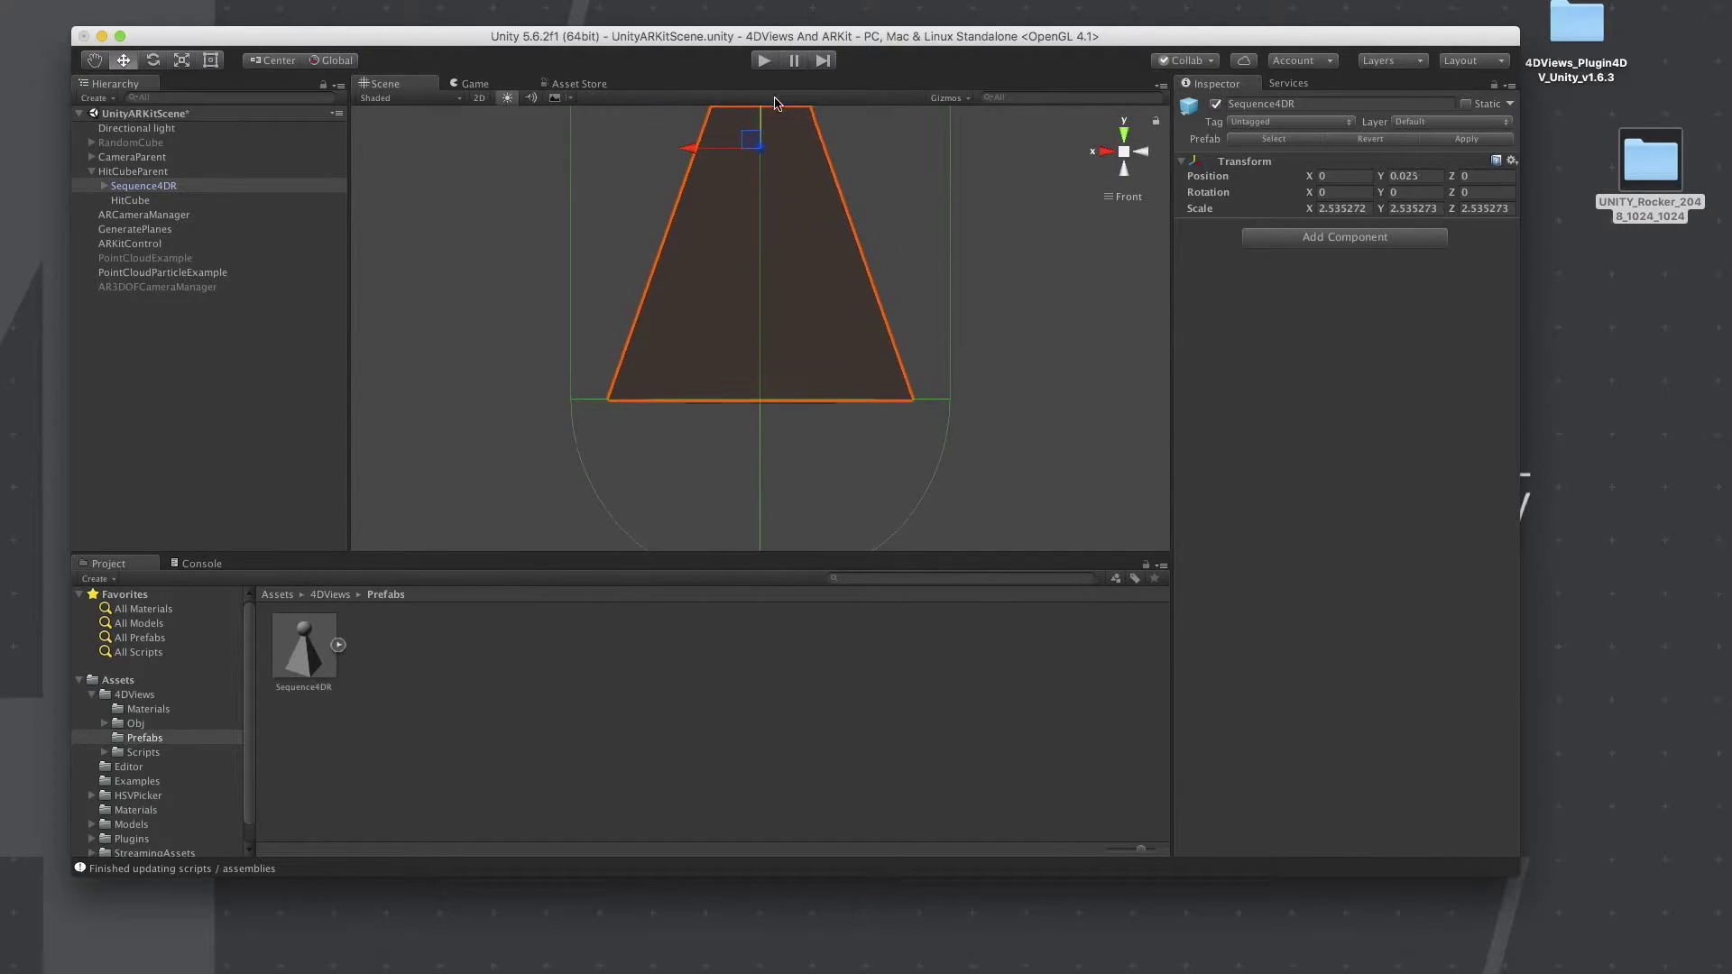
{"action": "left_click", "coordinate": [1127, 197]}
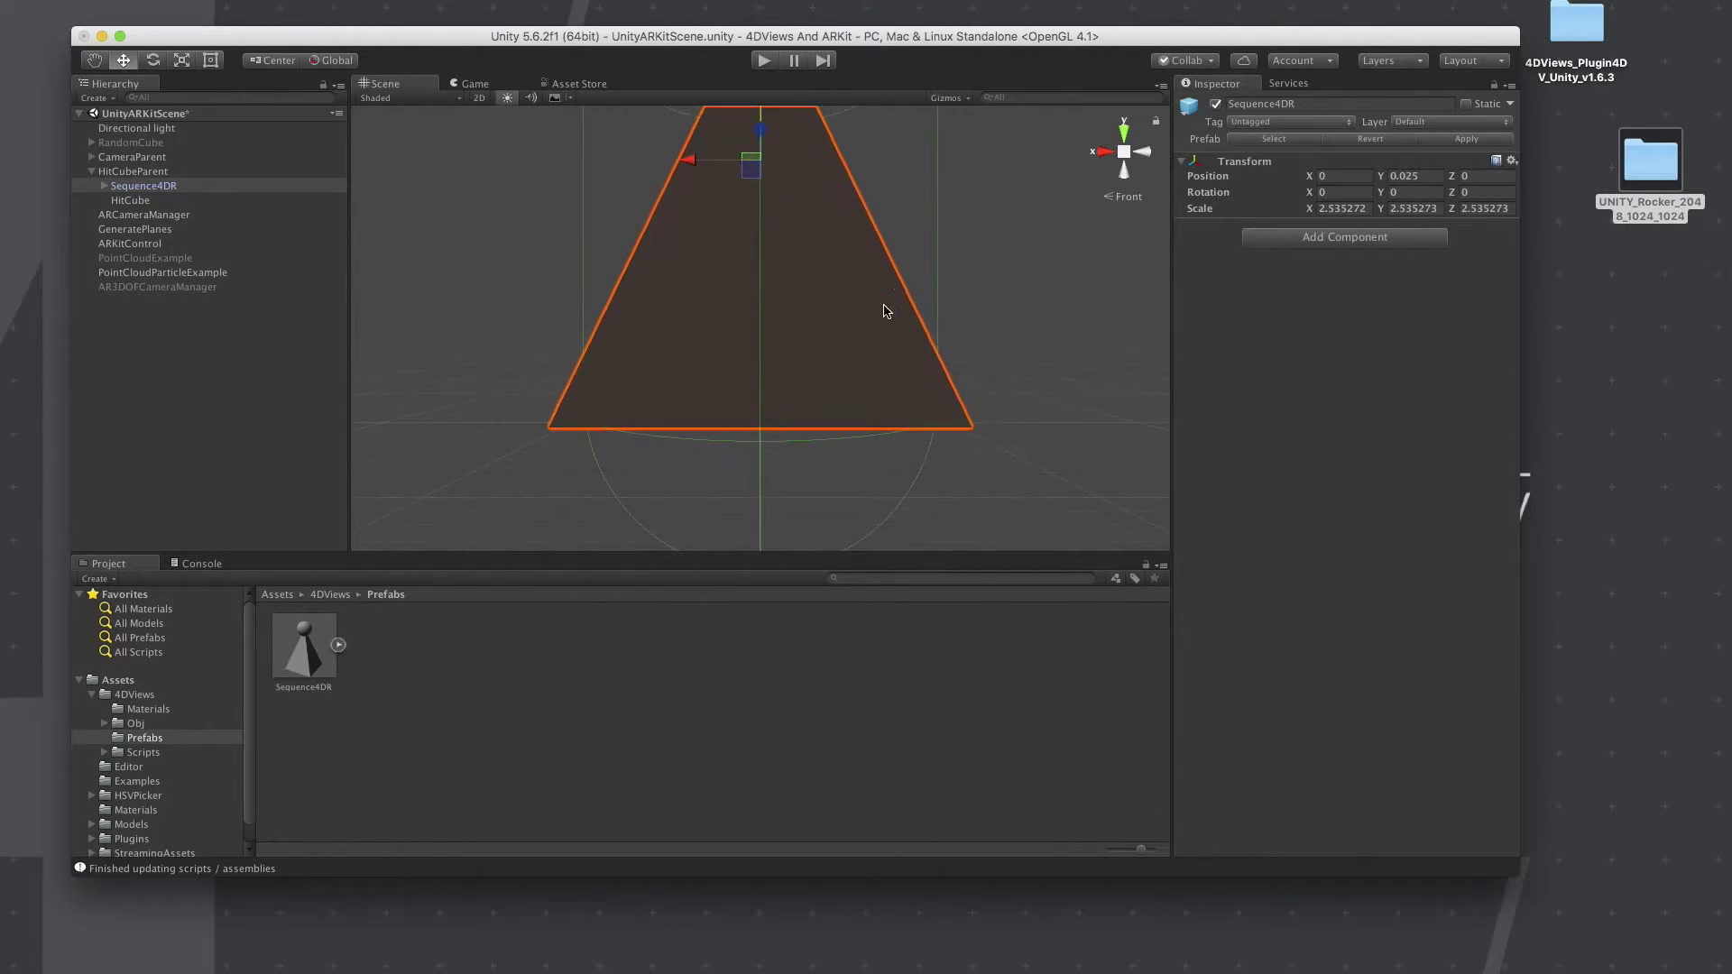
{"action": "left_click_drag", "start_coordinate": [864, 312], "coordinate": [867, 372], "text": "alt"}
{"action": "scroll", "coordinate": [867, 371], "scroll_direction": "down", "scroll_amount": 5}
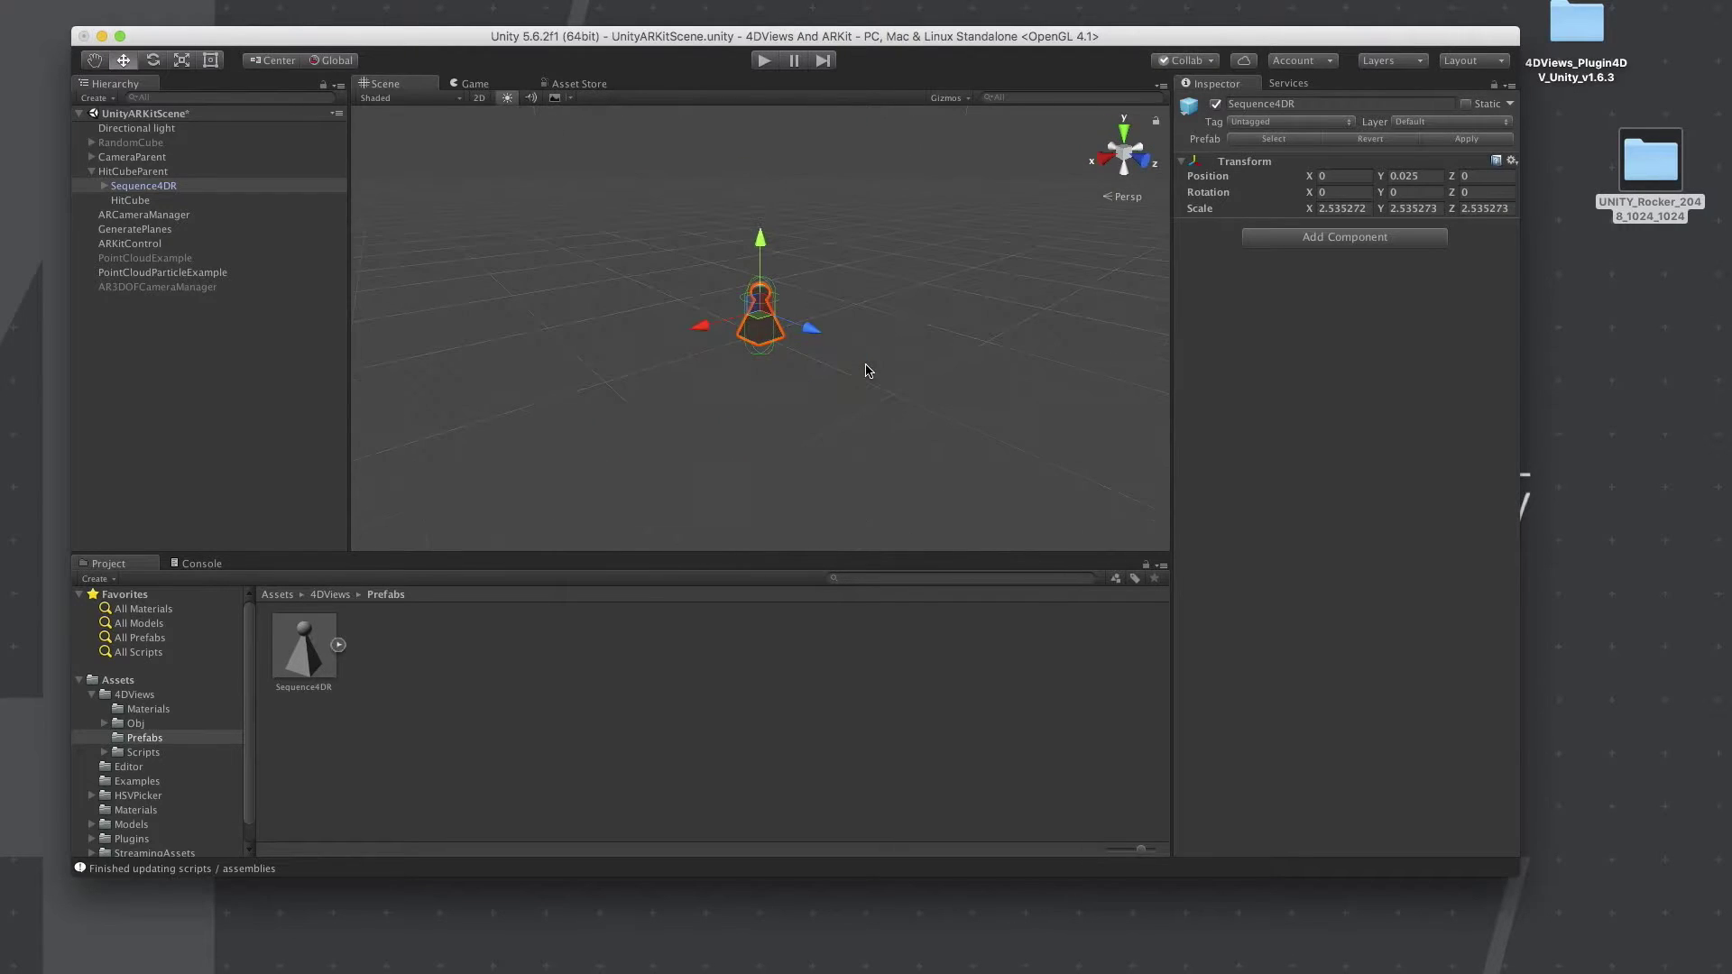
{"action": "scroll", "coordinate": [867, 372], "scroll_direction": "up", "scroll_amount": 2}
{"action": "scroll", "coordinate": [866, 372], "scroll_direction": "up", "scroll_amount": 4}
{"action": "scroll", "coordinate": [867, 372], "scroll_direction": "down", "scroll_amount": 5}
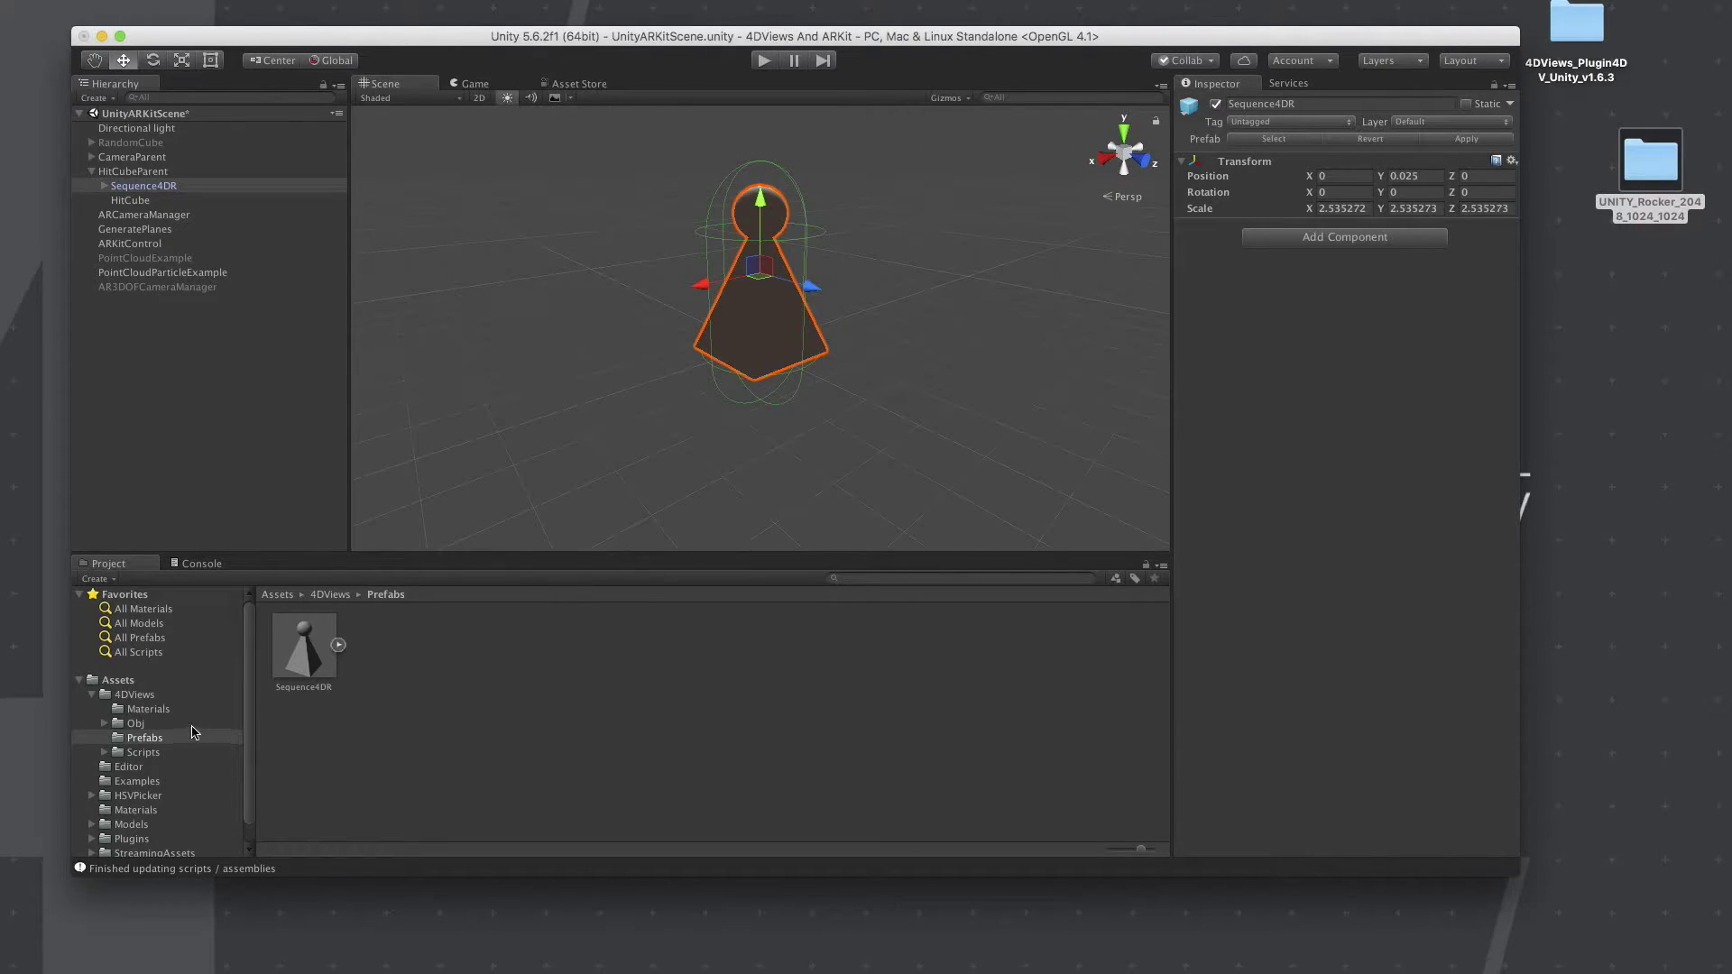
- Set Mesh4DR's 4DViews plugin data path to the UNITY_Rocker_2048_1024_1024 folder from StreamingAssets
{"action": "left_click", "coordinate": [134, 683]}
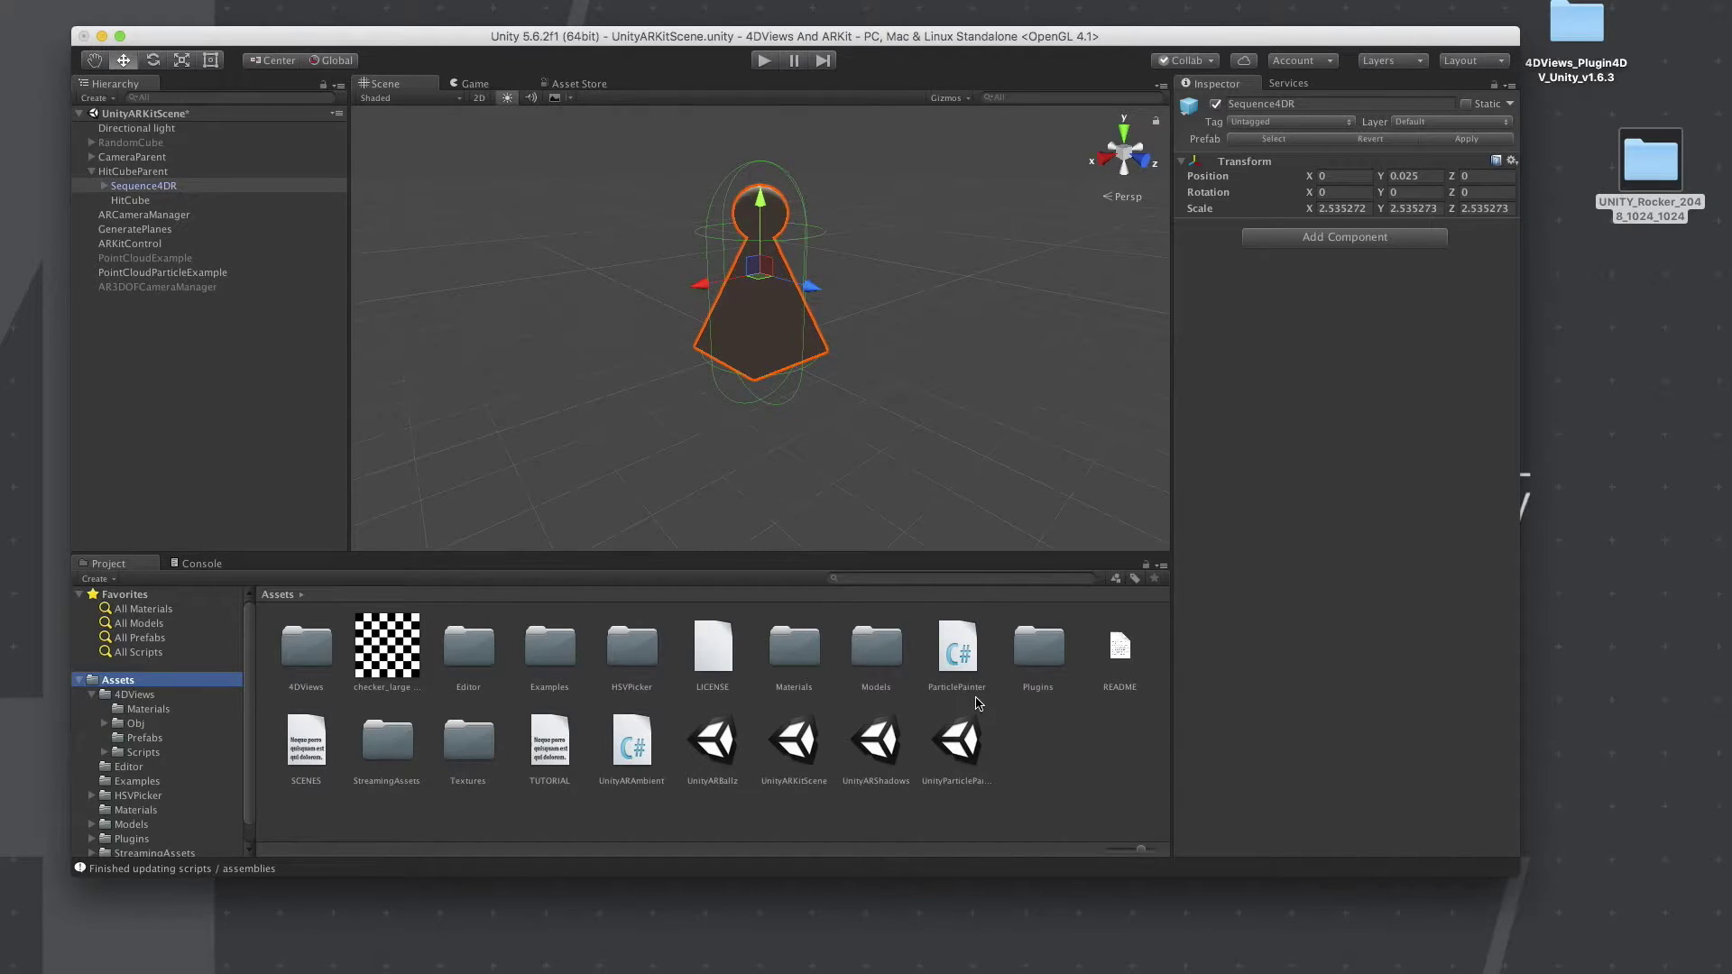
{"action": "double_click", "coordinate": [387, 745]}
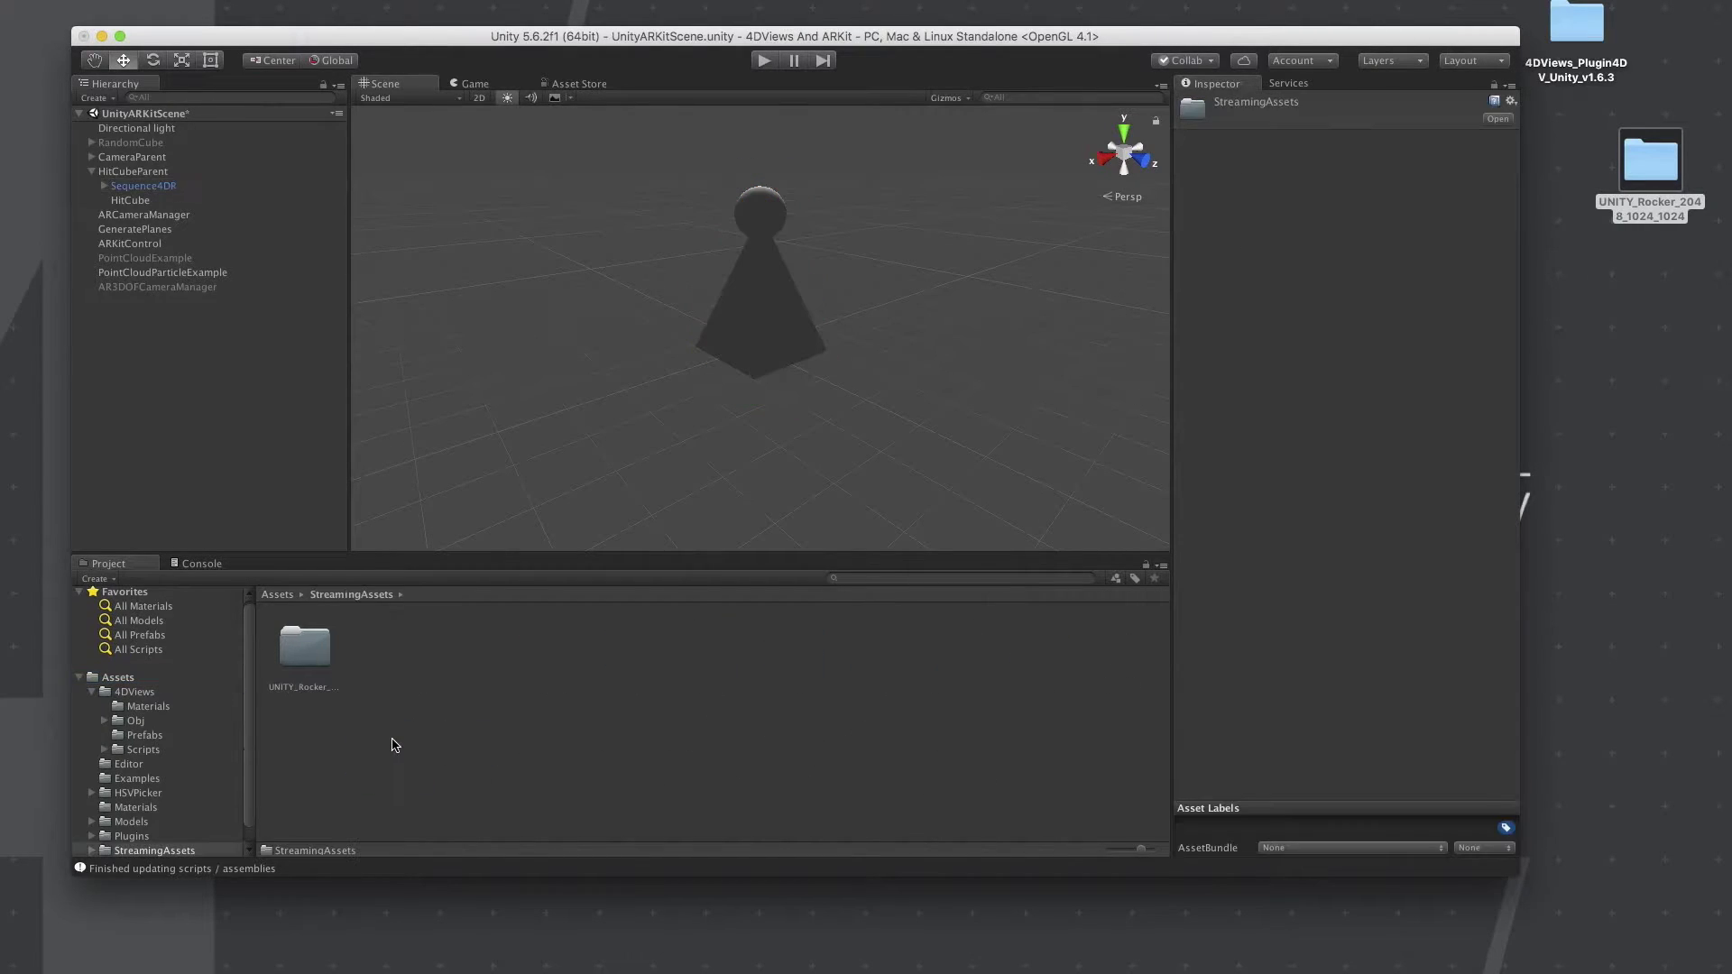
{"action": "left_click", "coordinate": [105, 187]}
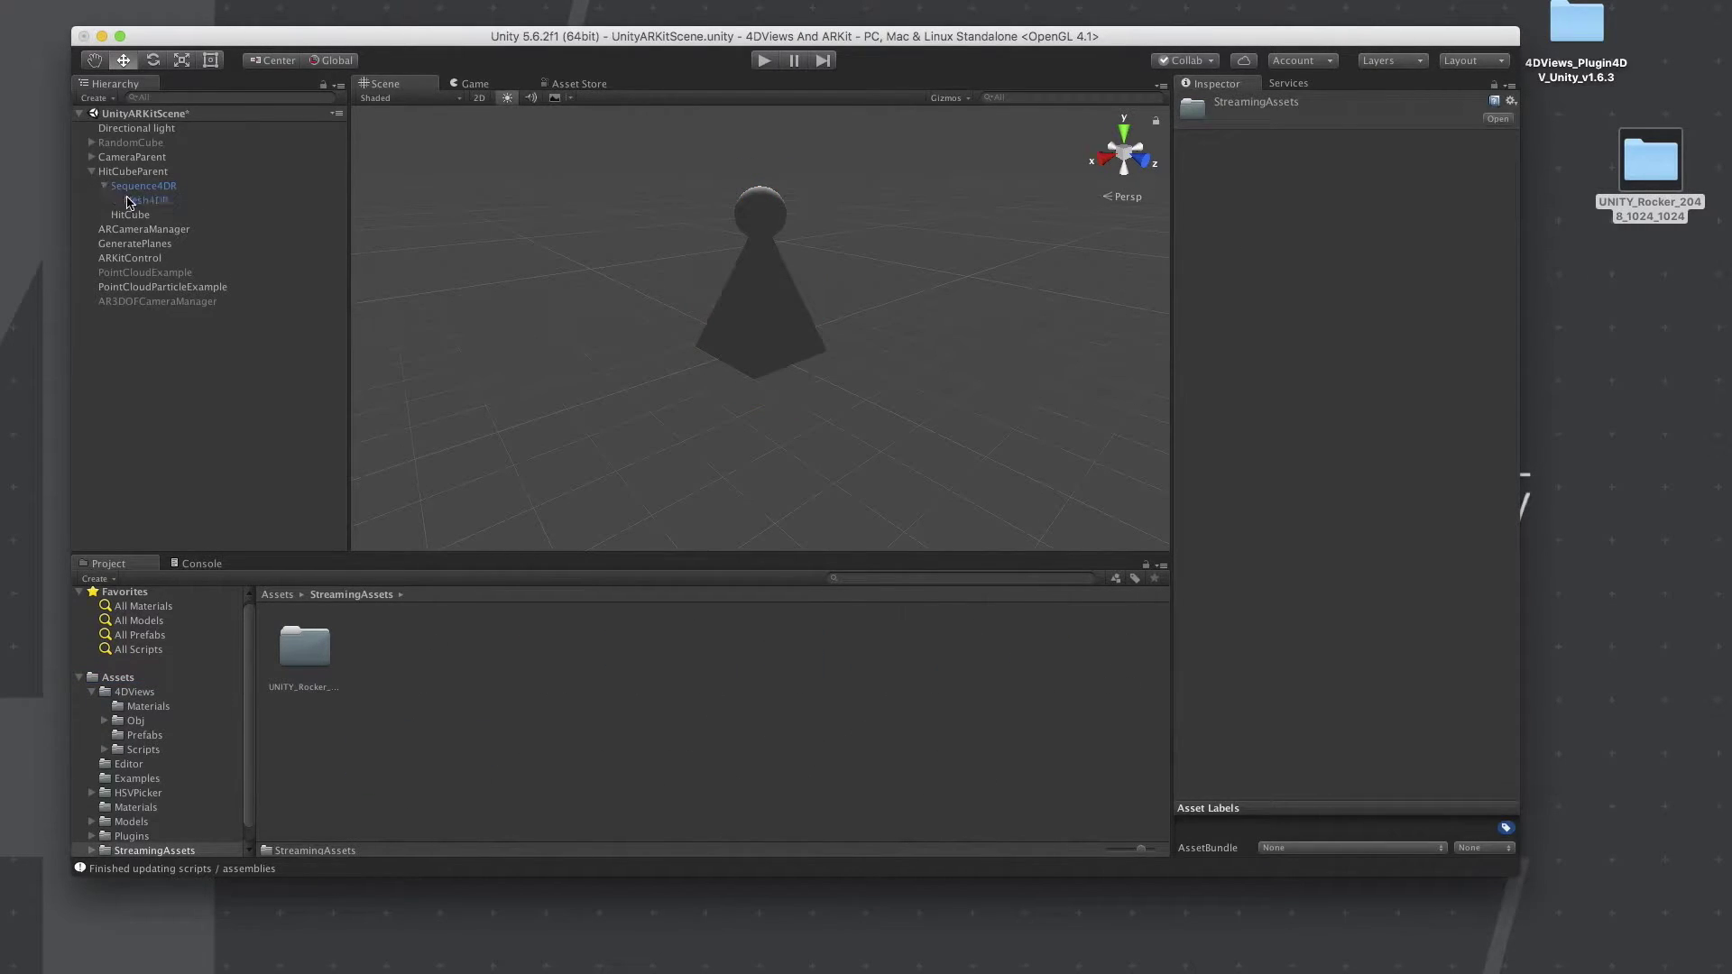
{"action": "left_click", "coordinate": [128, 200]}
{"action": "left_click_drag", "start_coordinate": [302, 625], "coordinate": [1261, 712]}
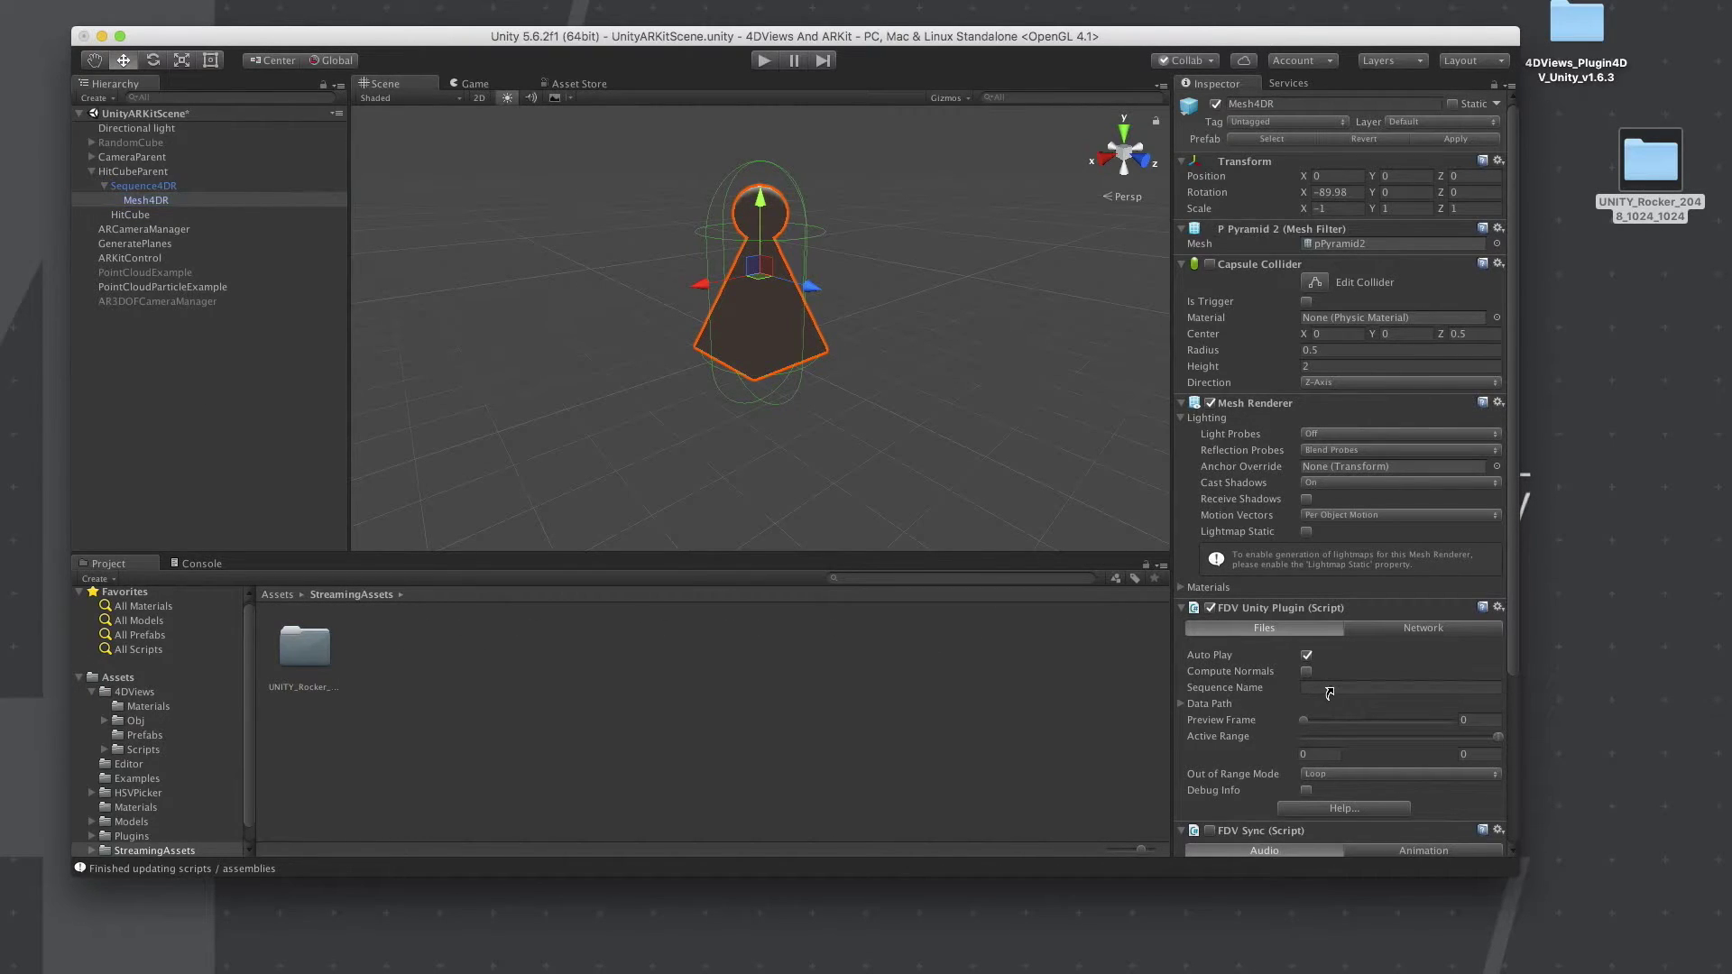
{"action": "mouse_move", "coordinate": [828, 386]}
{"action": "left_mouse_down", "text": "alt"}
{"action": "mouse_move", "coordinate": [875, 334]}
{"action": "mouse_move", "coordinate": [958, 305]}
{"action": "left_mouse_up", "text": "alt"}
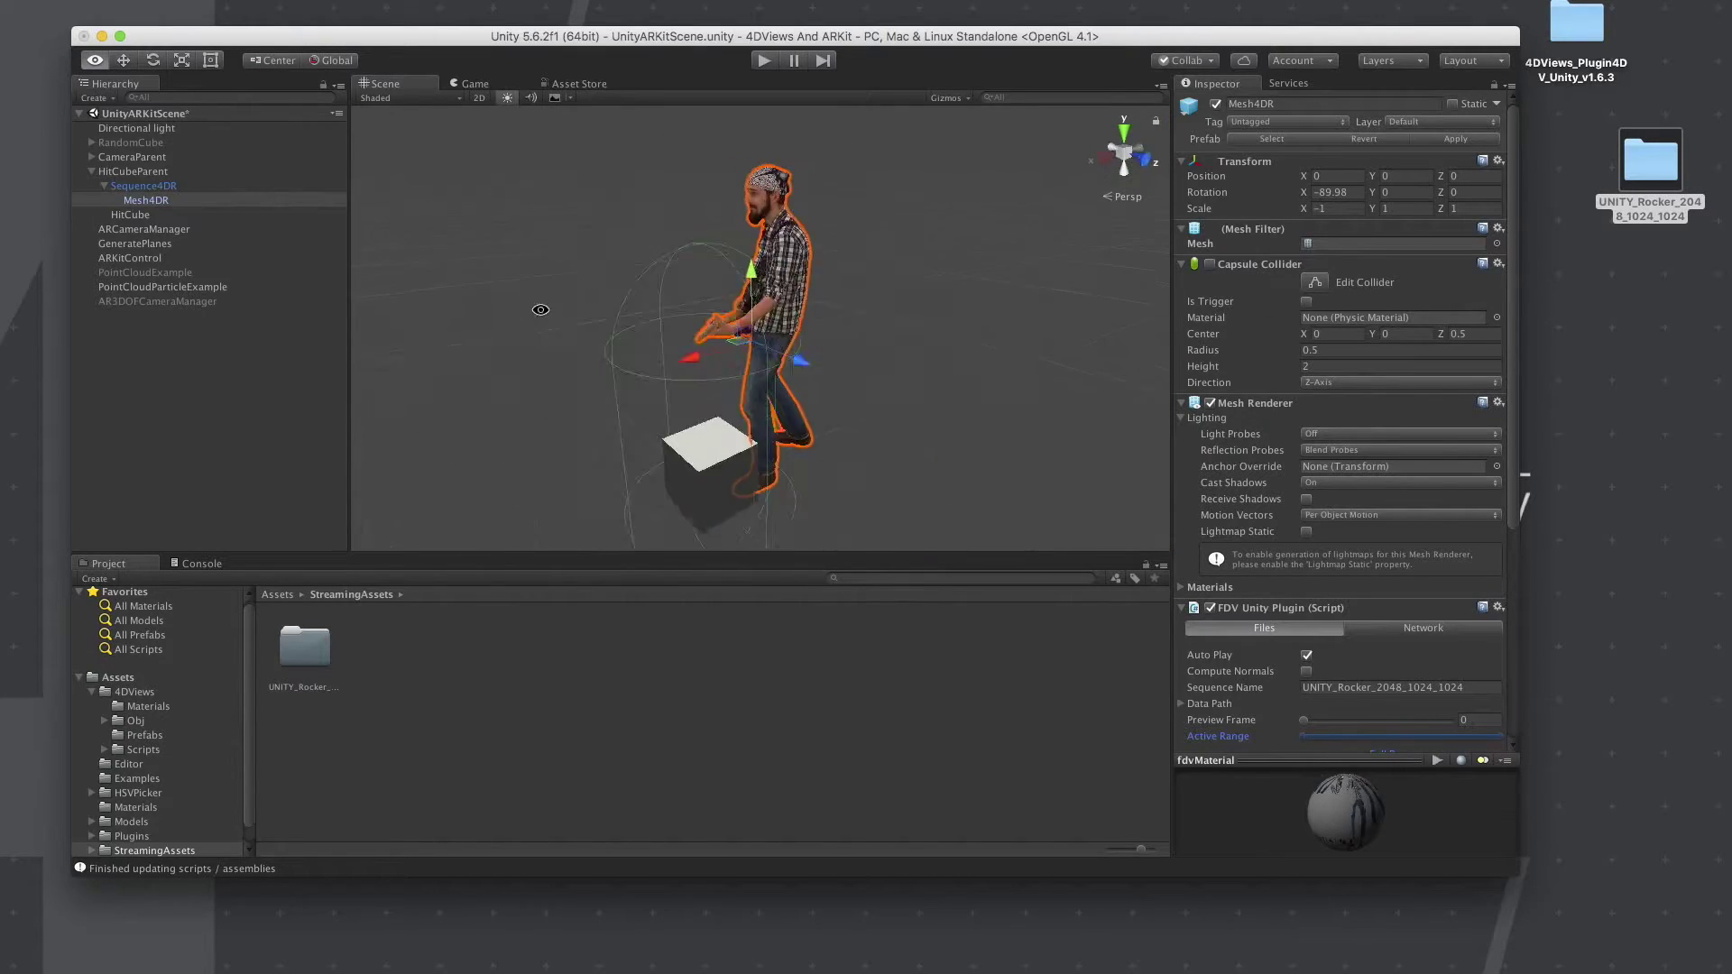
{"action": "left_click", "coordinate": [958, 304]}
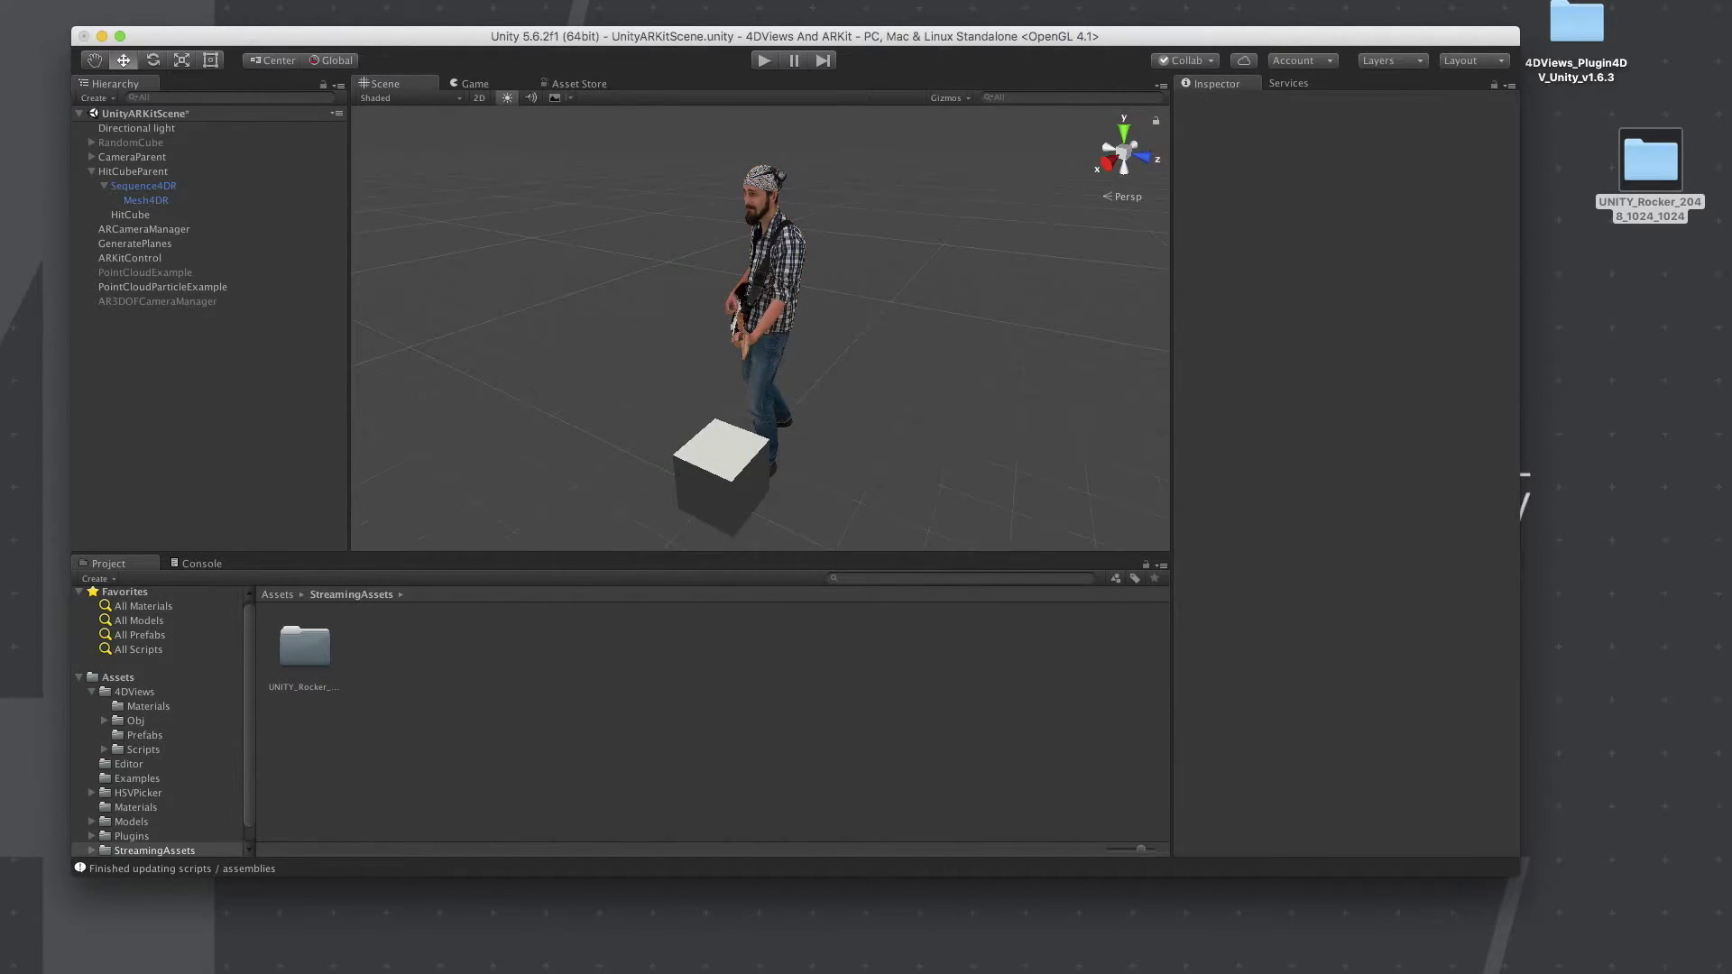
- Switch the build platform to iOS and set Target minimum iOS Version to 11.0
{"action": "left_click", "coordinate": [197, 128]}
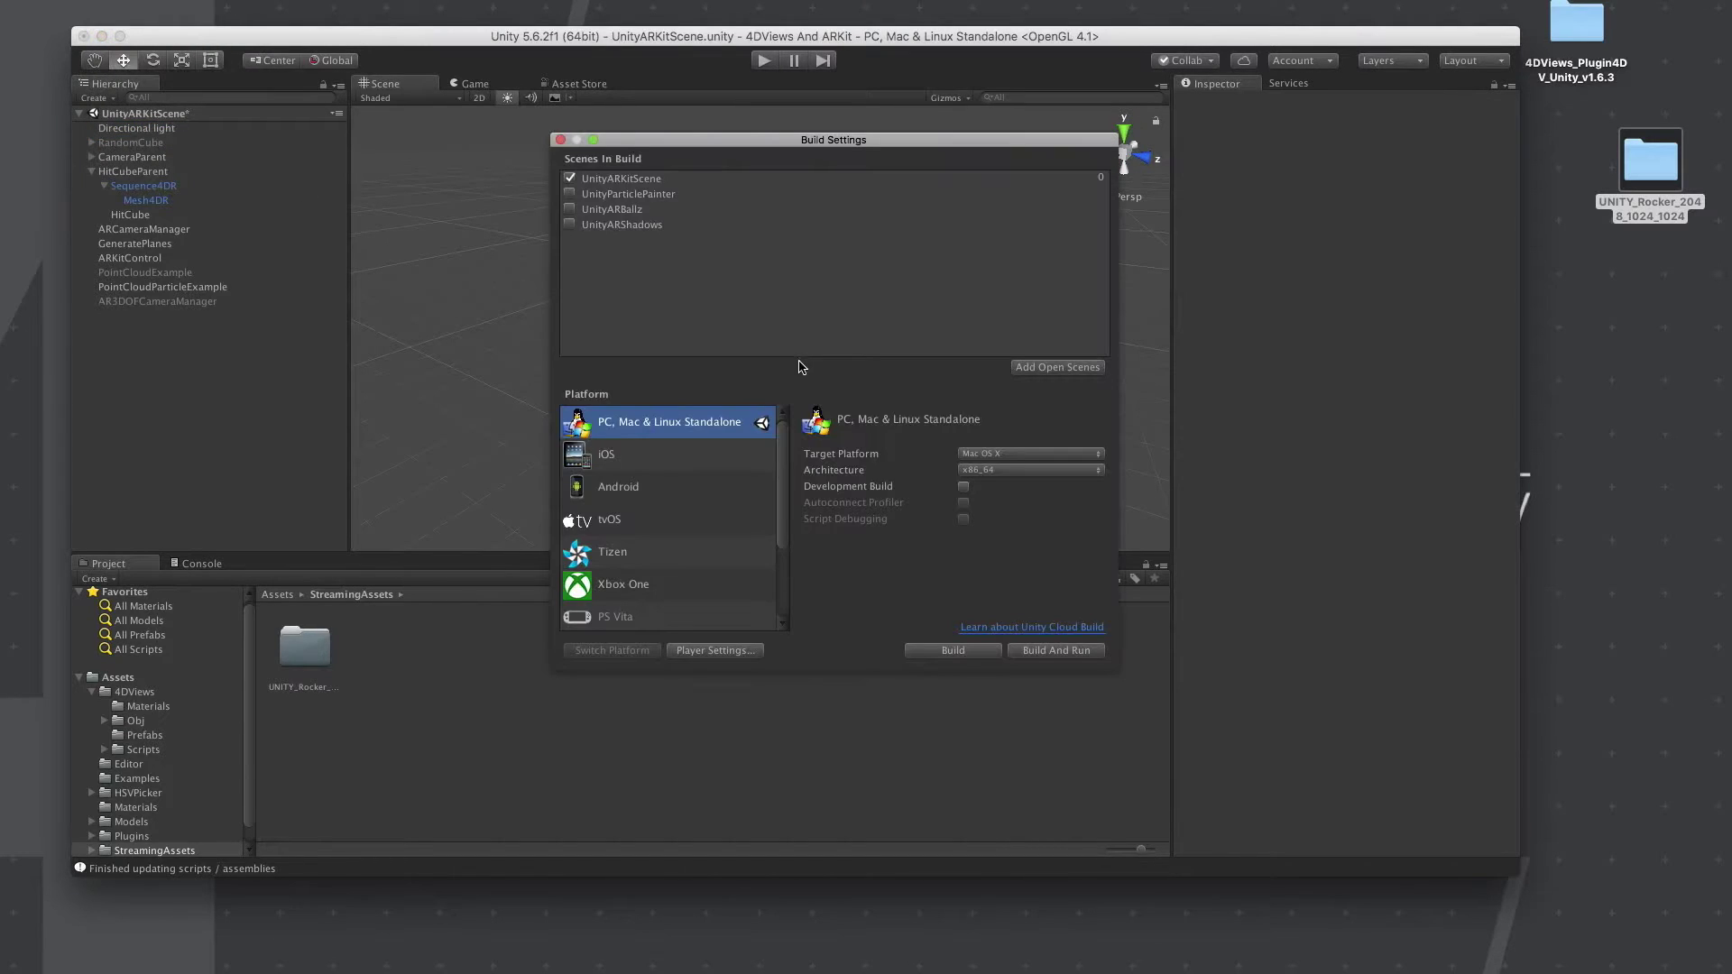
{"action": "left_click", "coordinate": [630, 460]}
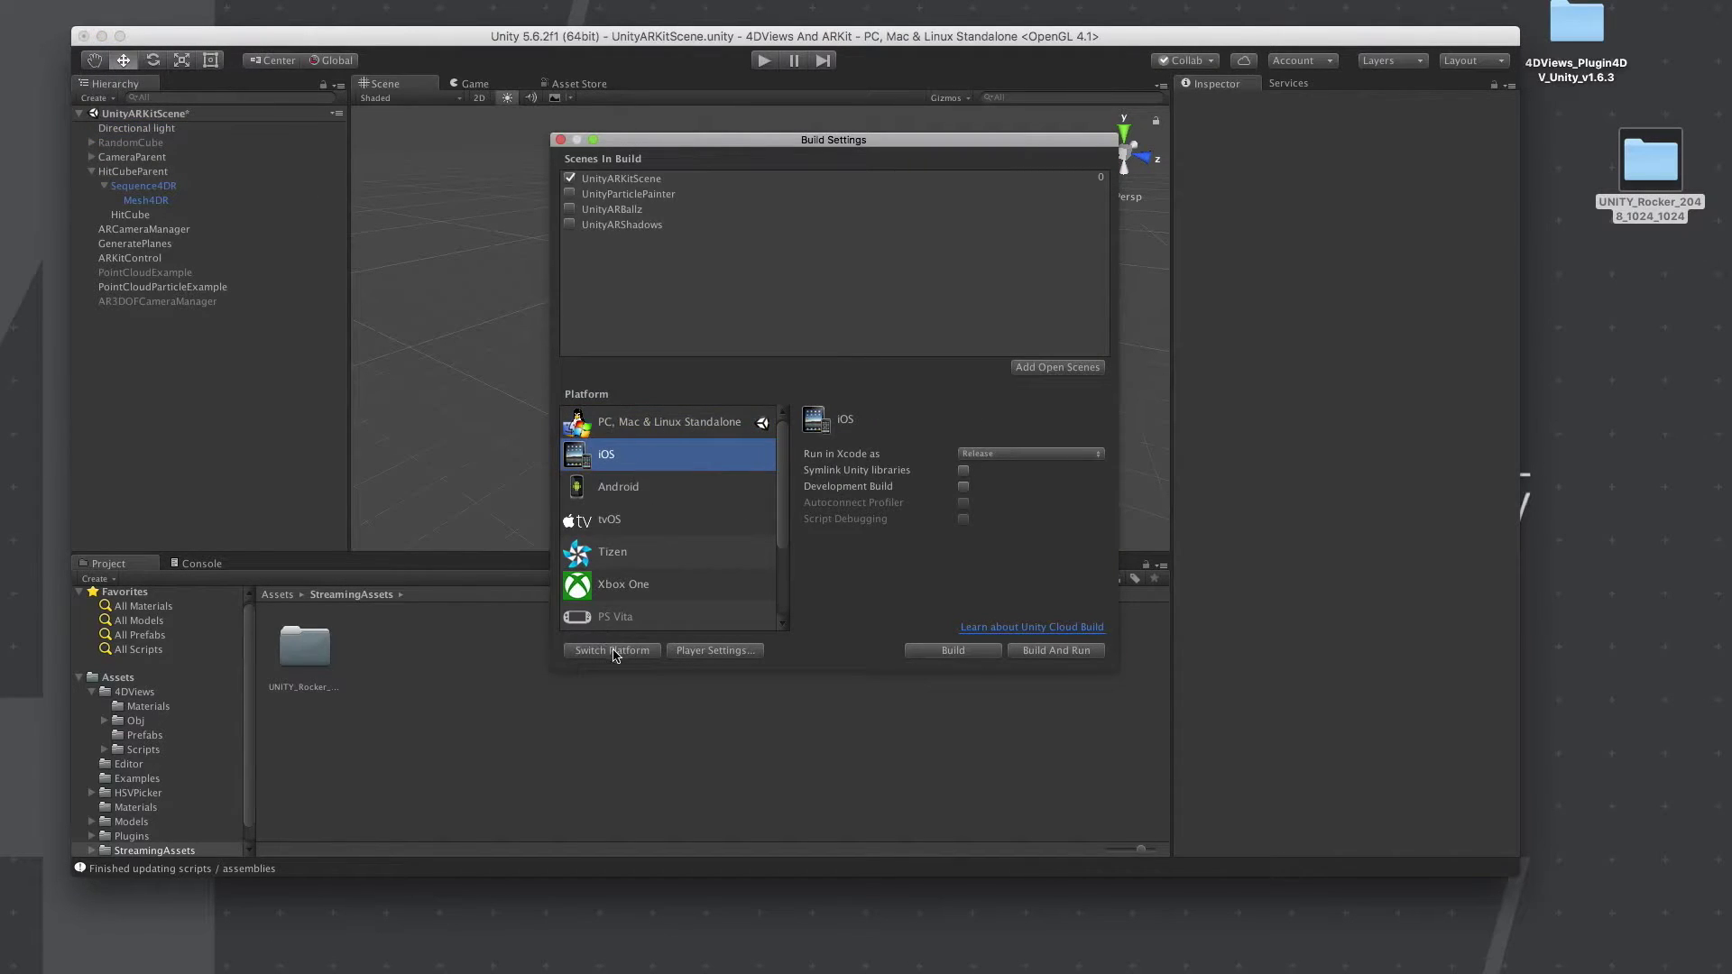
{"action": "left_click", "coordinate": [613, 653]}
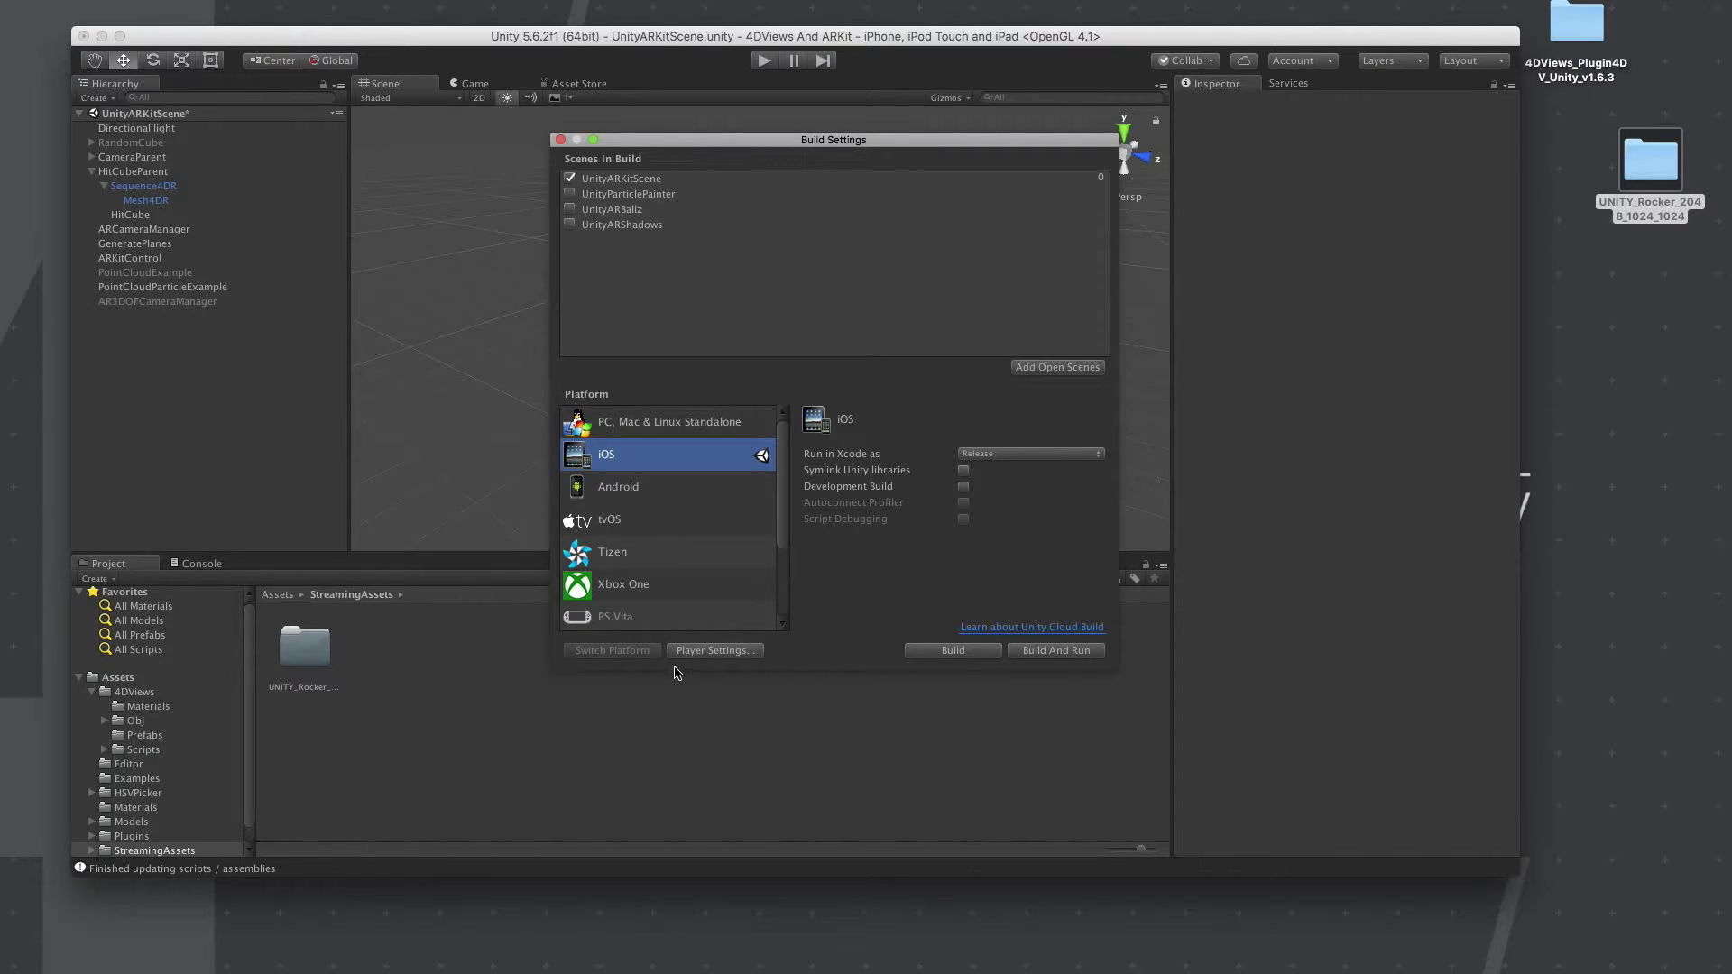
{"action": "left_click", "coordinate": [703, 650]}
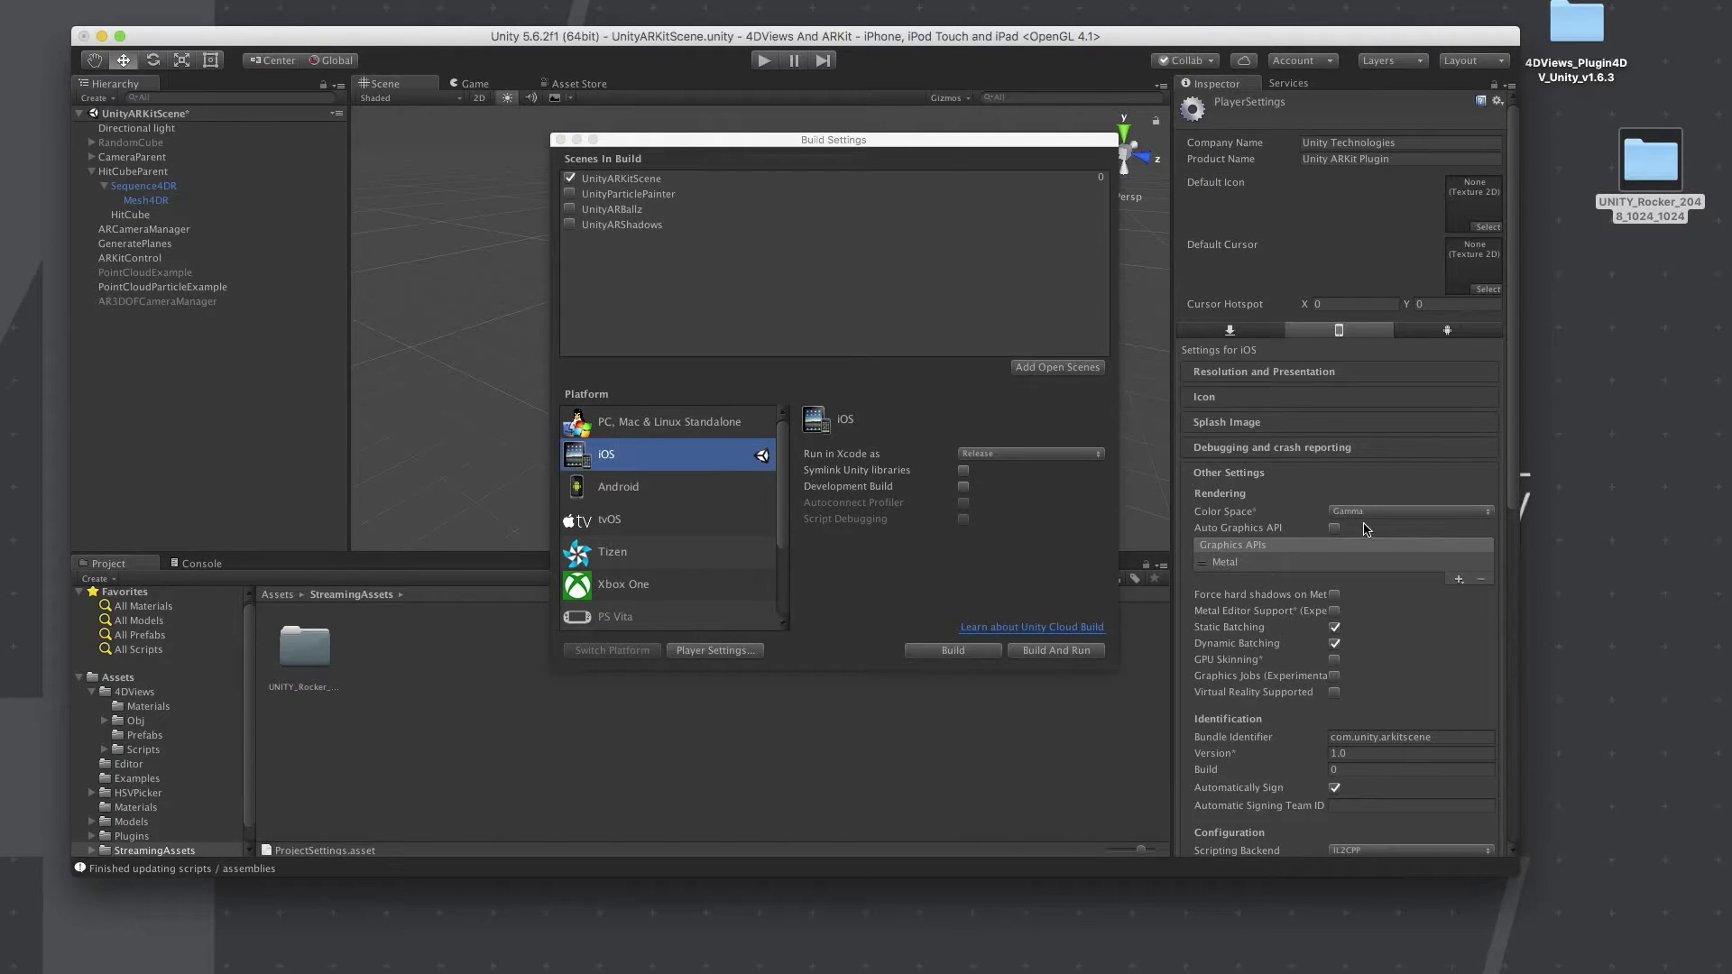
{"action": "scroll", "coordinate": [1414, 626], "scroll_direction": "down", "scroll_amount": 6}
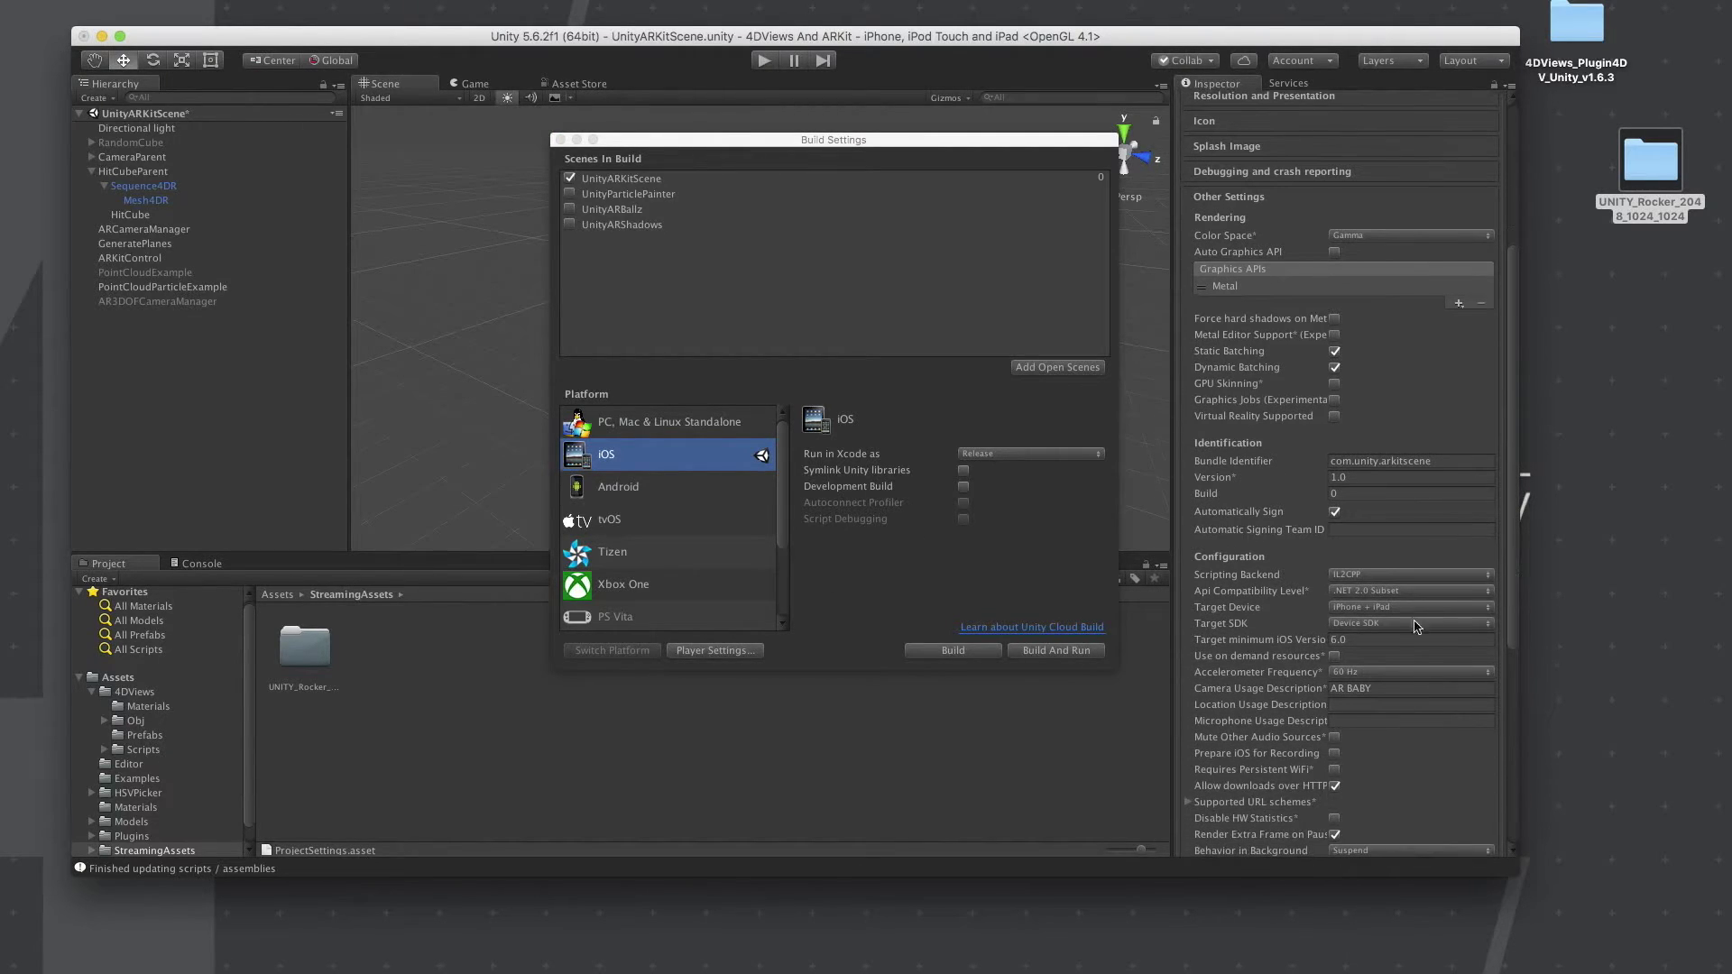
{"action": "left_click", "coordinate": [1374, 641]}
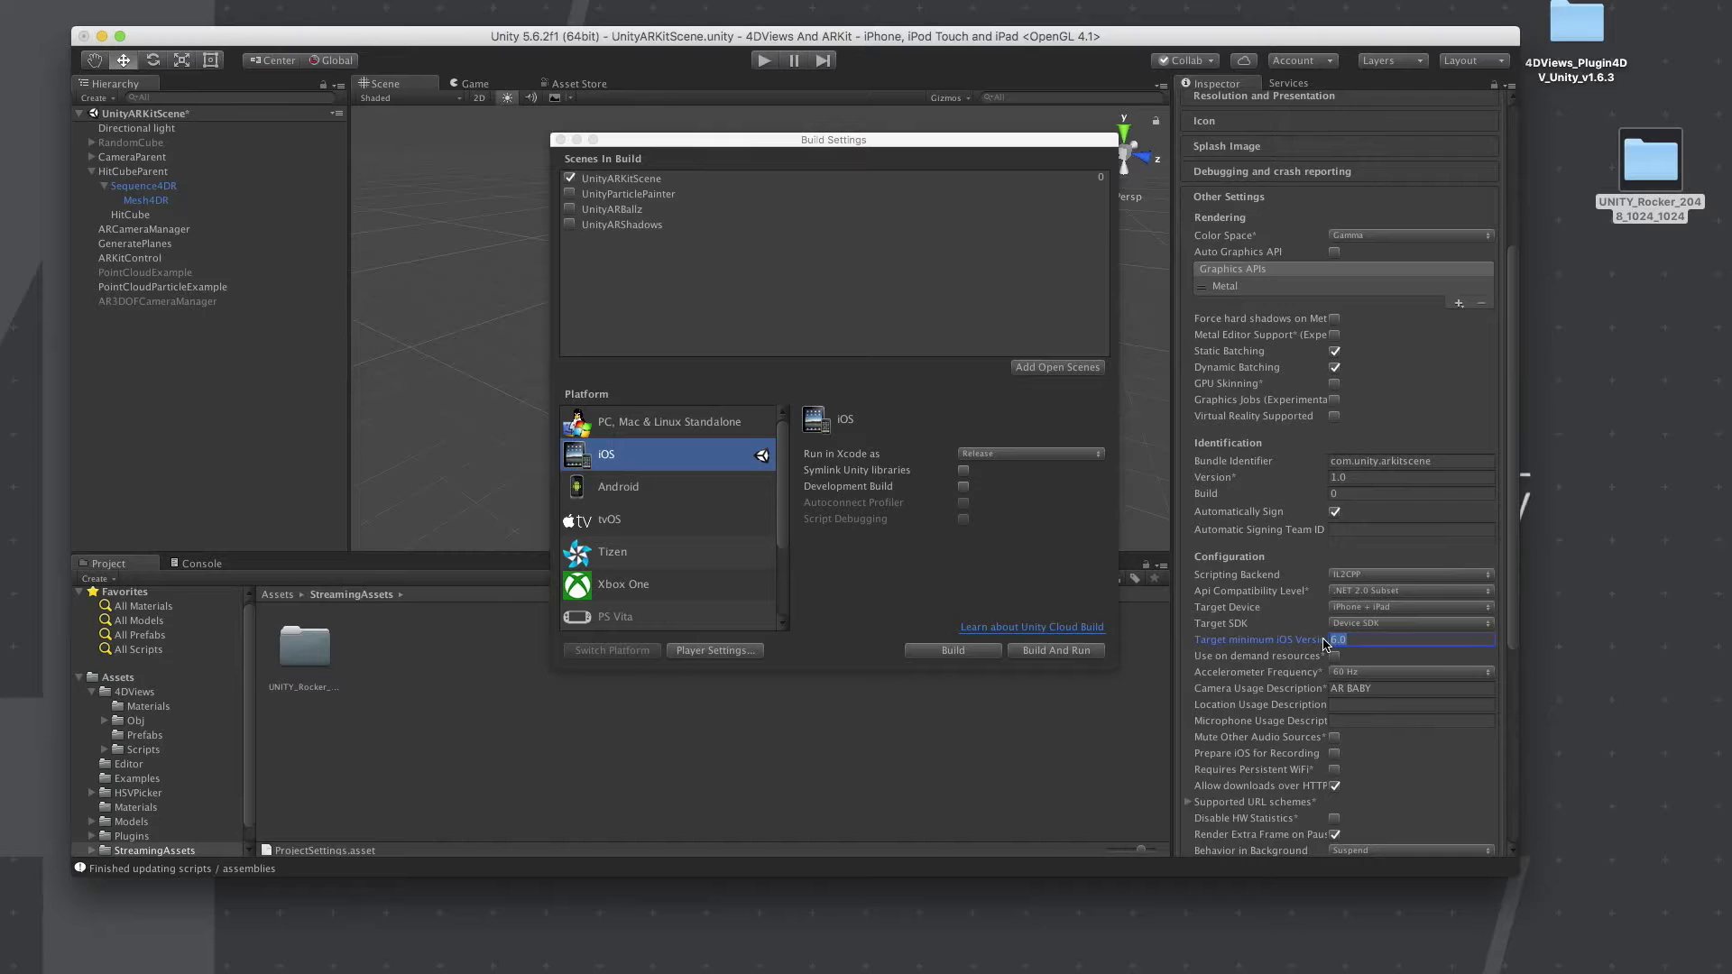
{"action": "type", "text": "11"}
{"action": "key", "text": "Tab"}
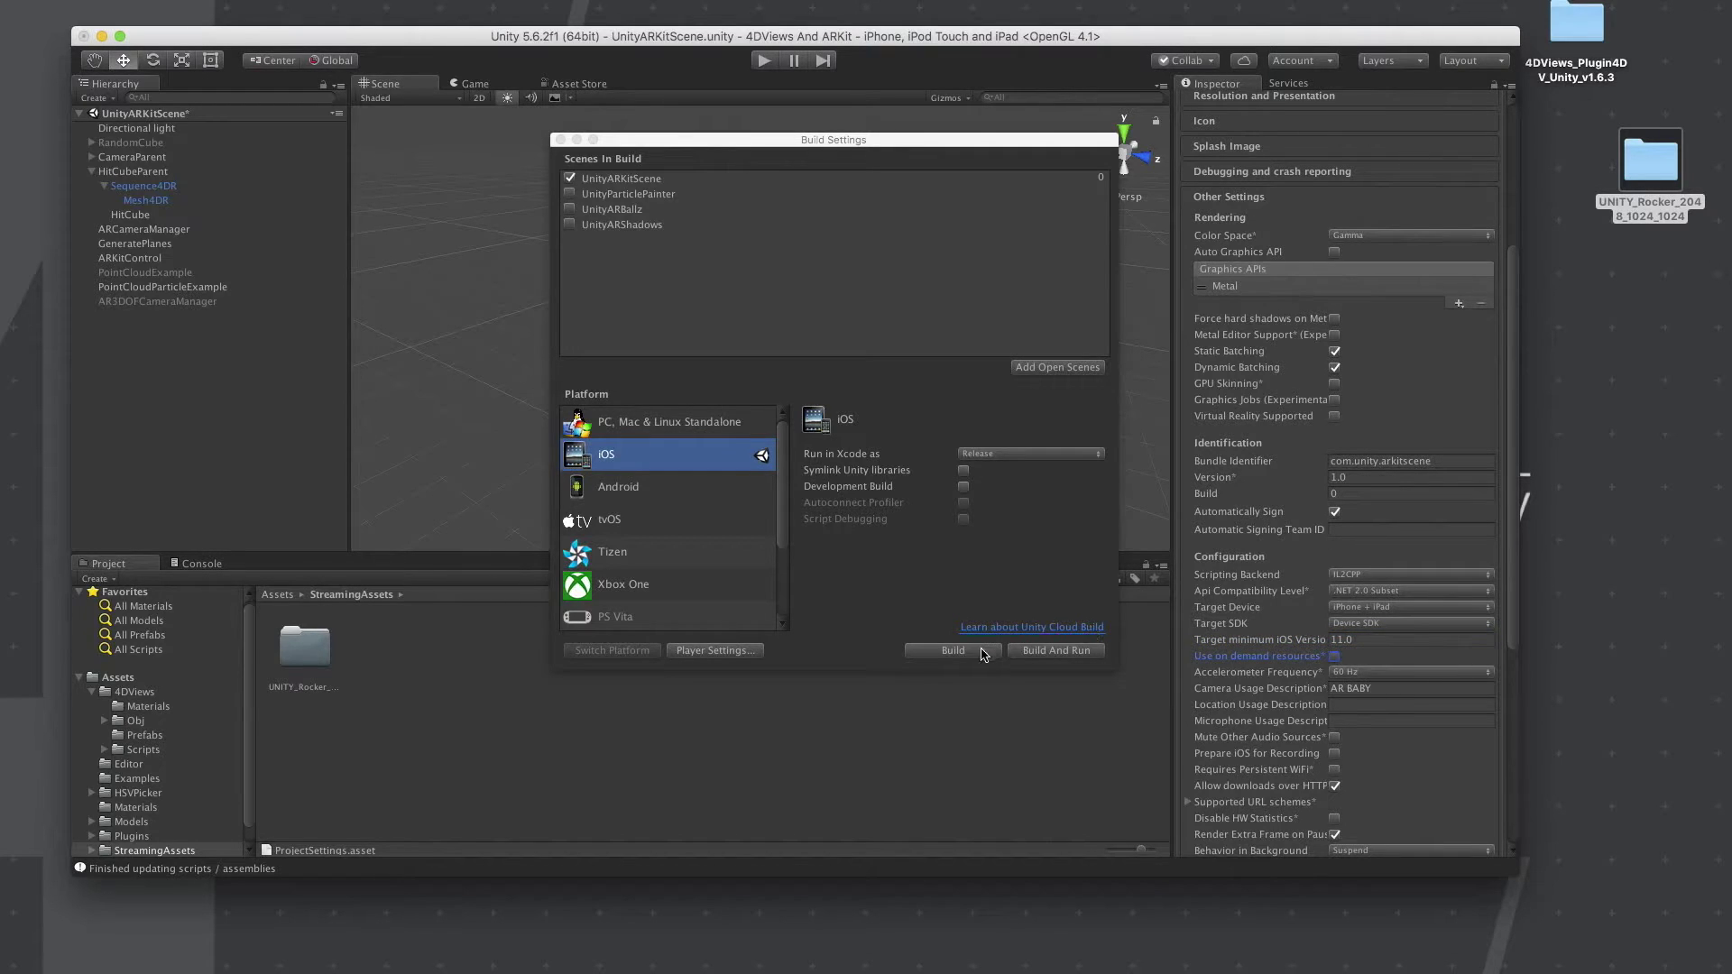
- Build the iOS Xcode project into a folder named Build
{"action": "left_click", "coordinate": [979, 651]}
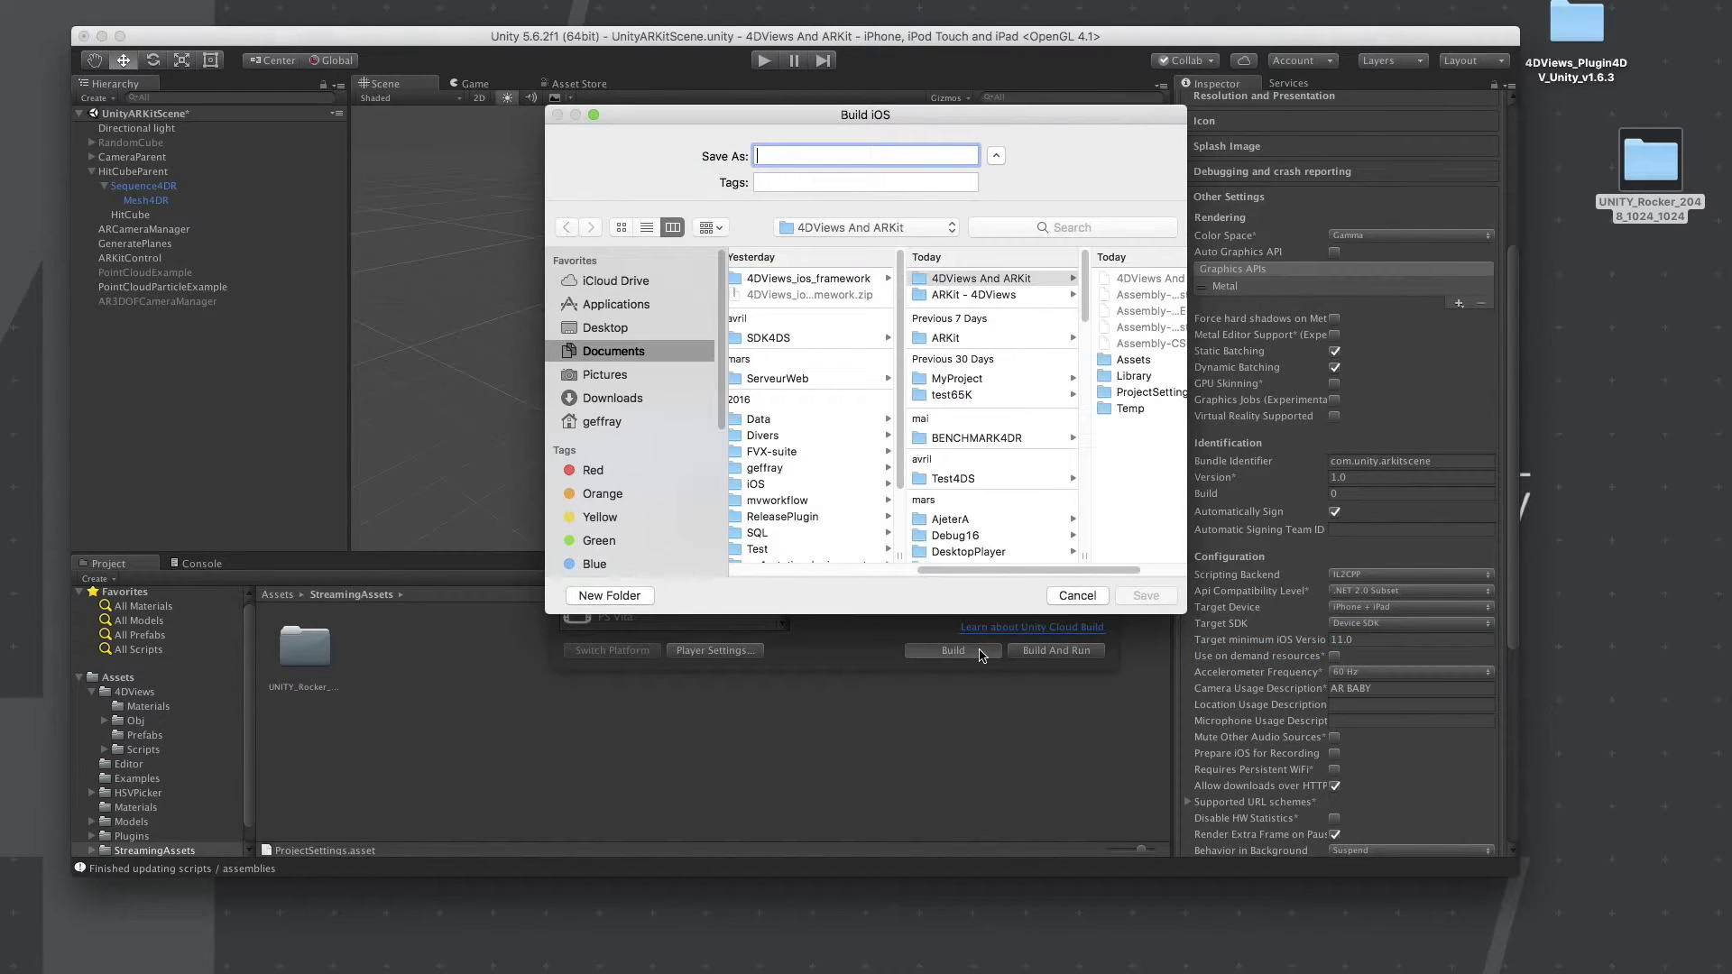
{"action": "type", "text": "Build"}
{"action": "key", "text": "Return"}
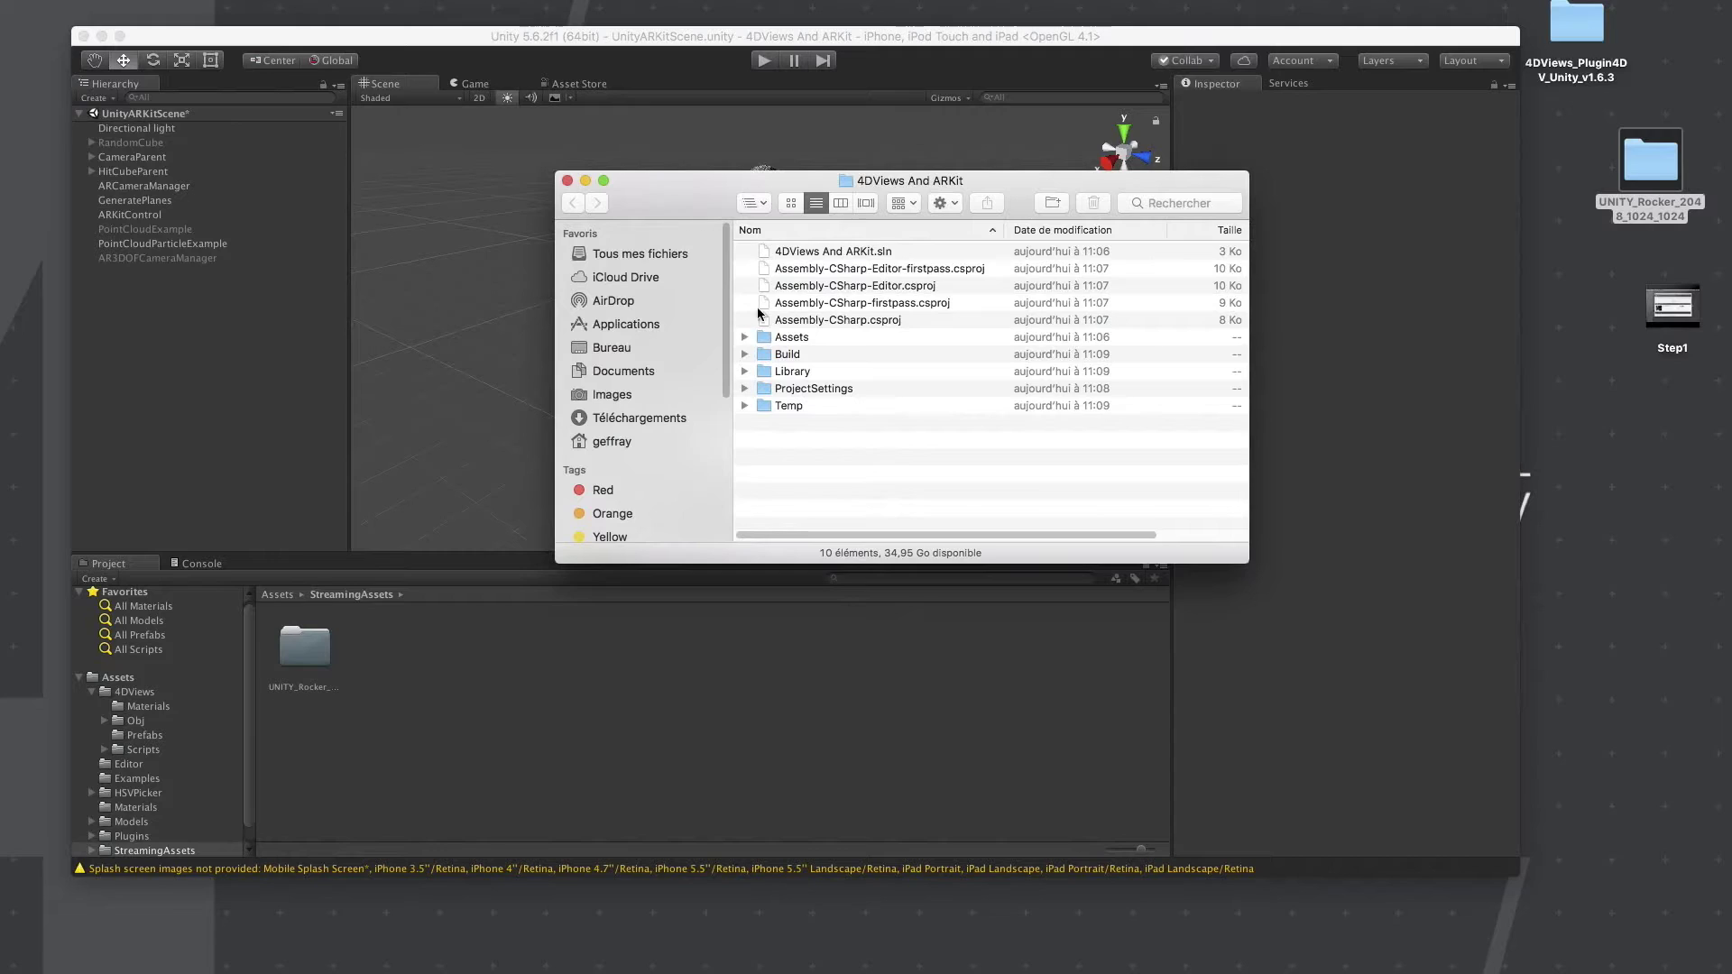
- Open Unity-iPhone.xcodeproj from the Build folder in Xcode
{"action": "left_click", "coordinate": [743, 354]}
{"action": "scroll", "coordinate": [840, 419], "scroll_direction": "down", "scroll_amount": 3}
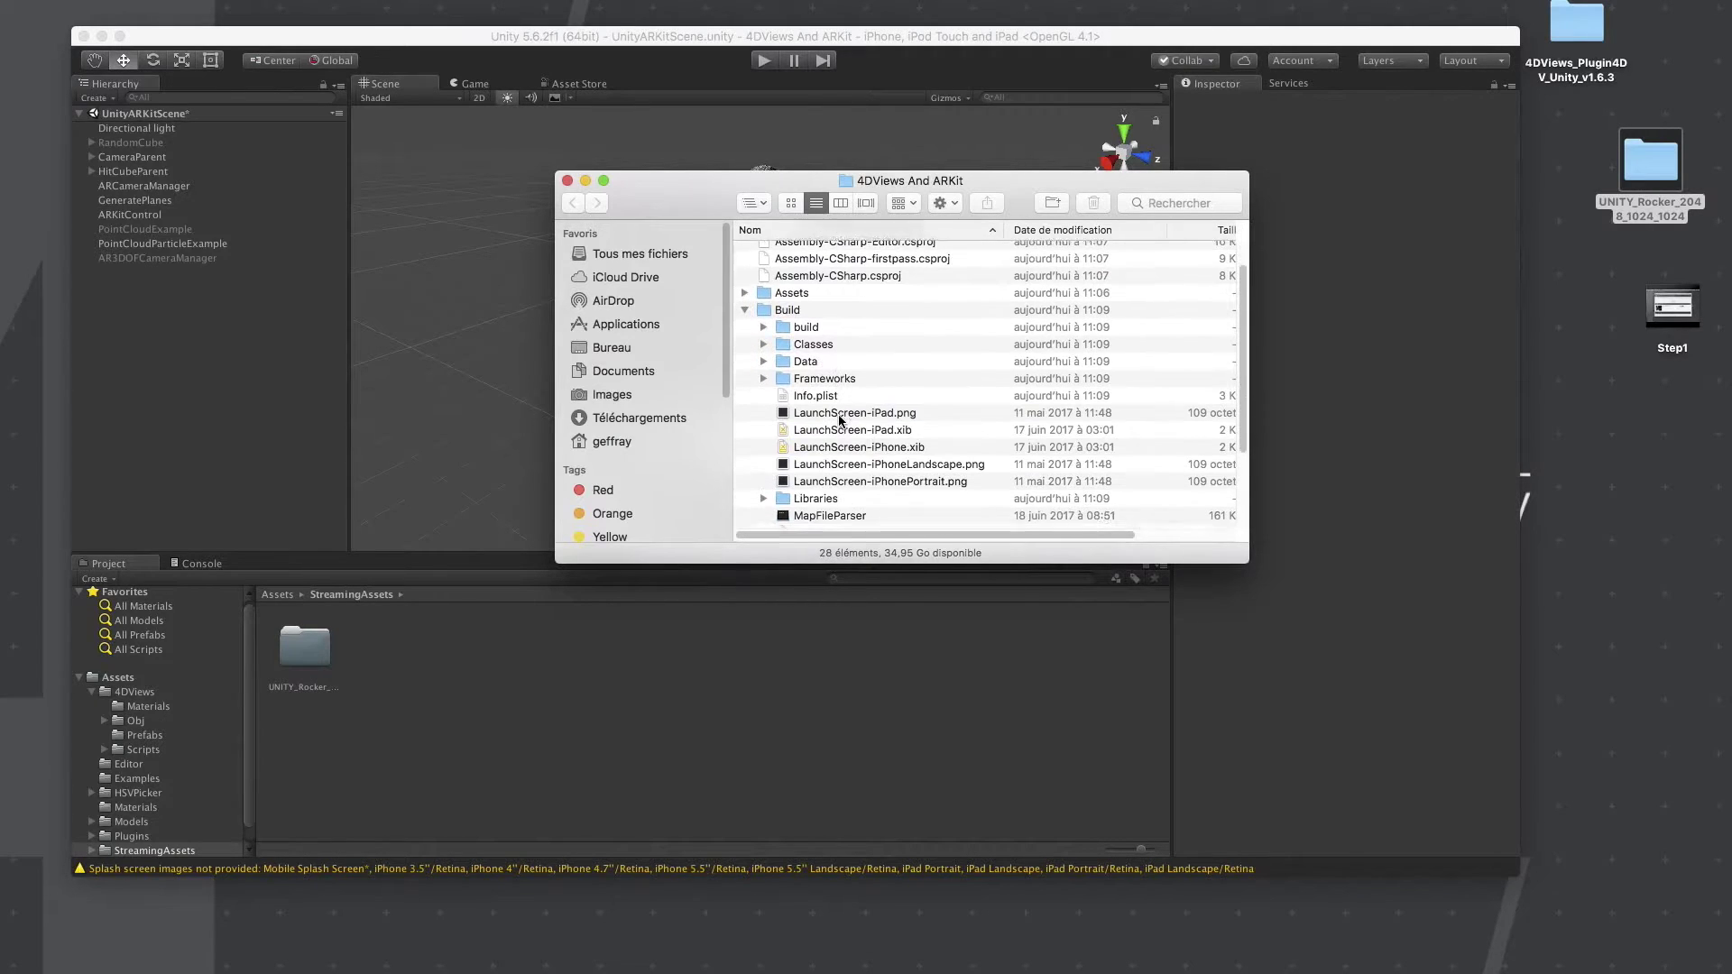
{"action": "double_click", "coordinate": [848, 521]}
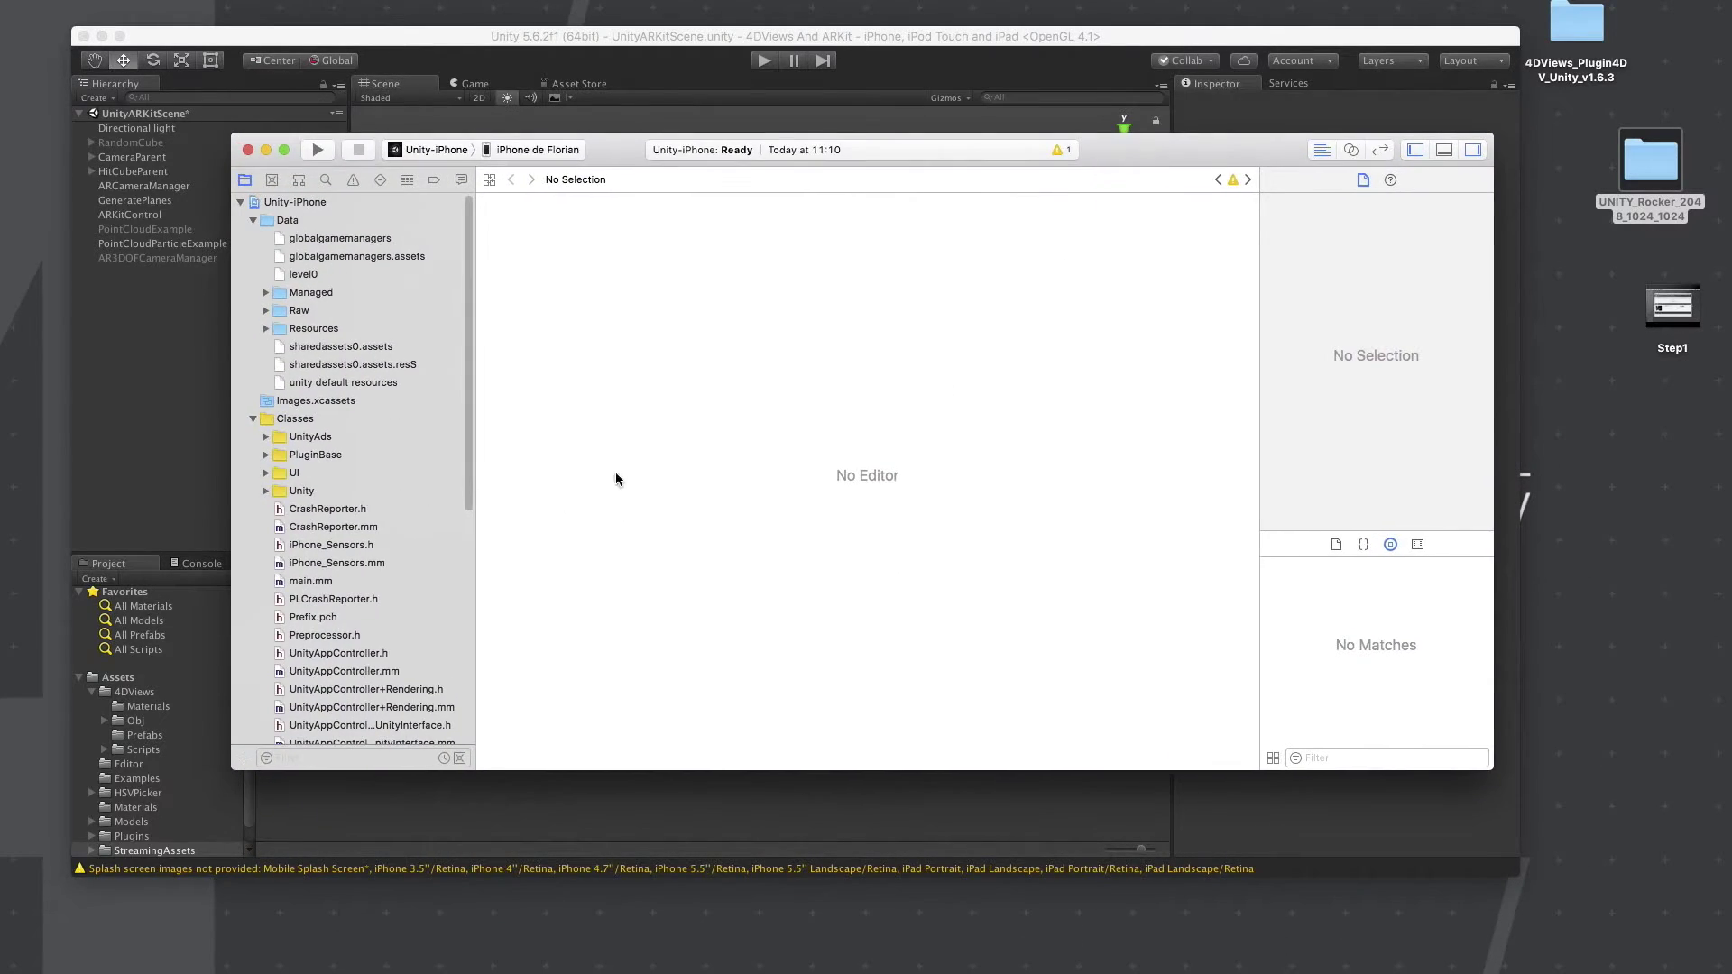
- Set the Unity-iPhone target's signing team to 4D View Solutions
{"action": "left_click", "coordinate": [287, 204]}
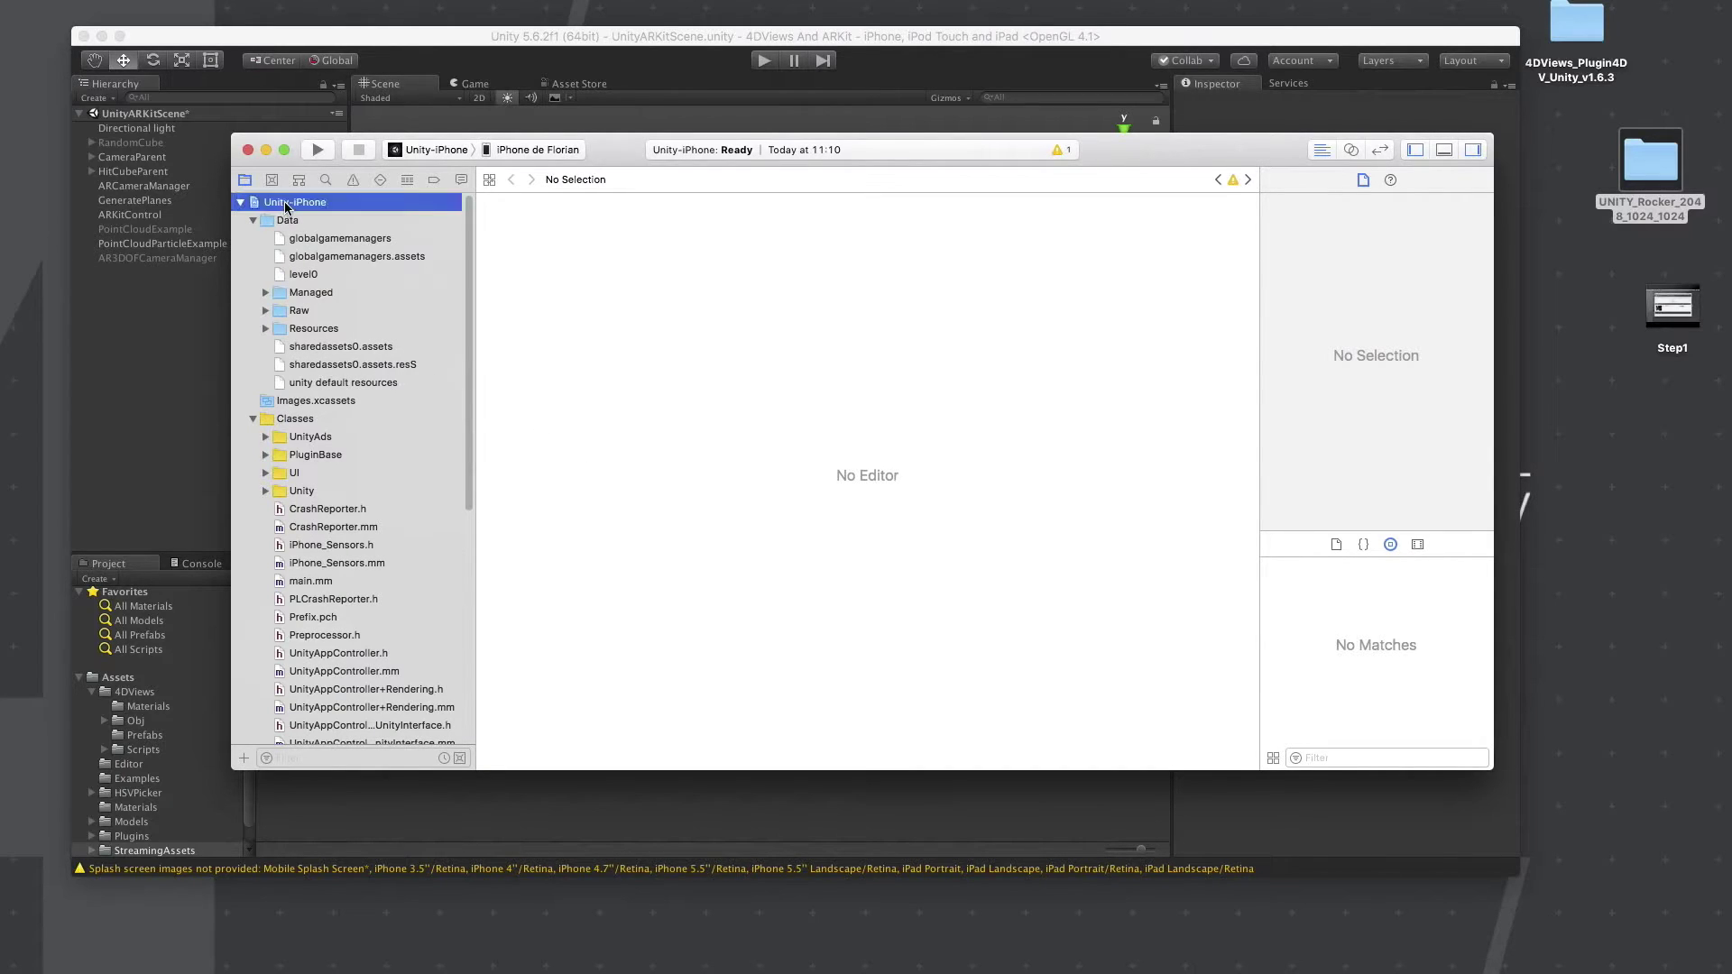
{"action": "scroll", "coordinate": [703, 507], "scroll_direction": "down", "scroll_amount": 1}
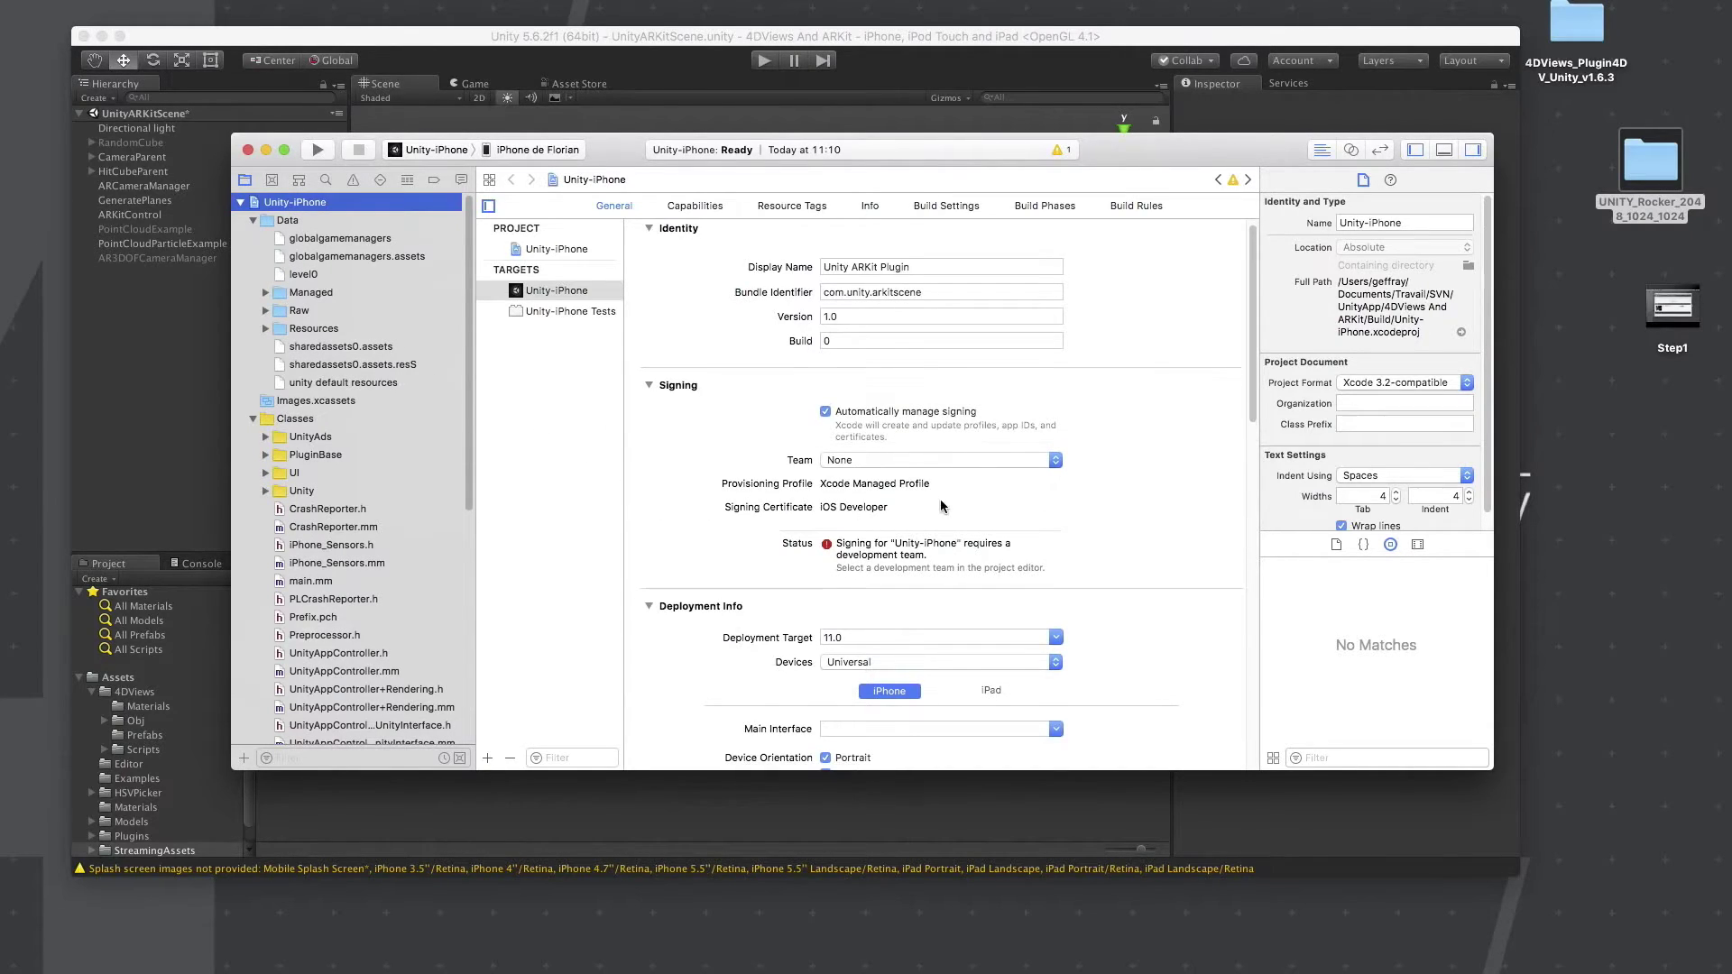
{"action": "left_click", "coordinate": [902, 460]}
{"action": "left_click", "coordinate": [905, 487]}
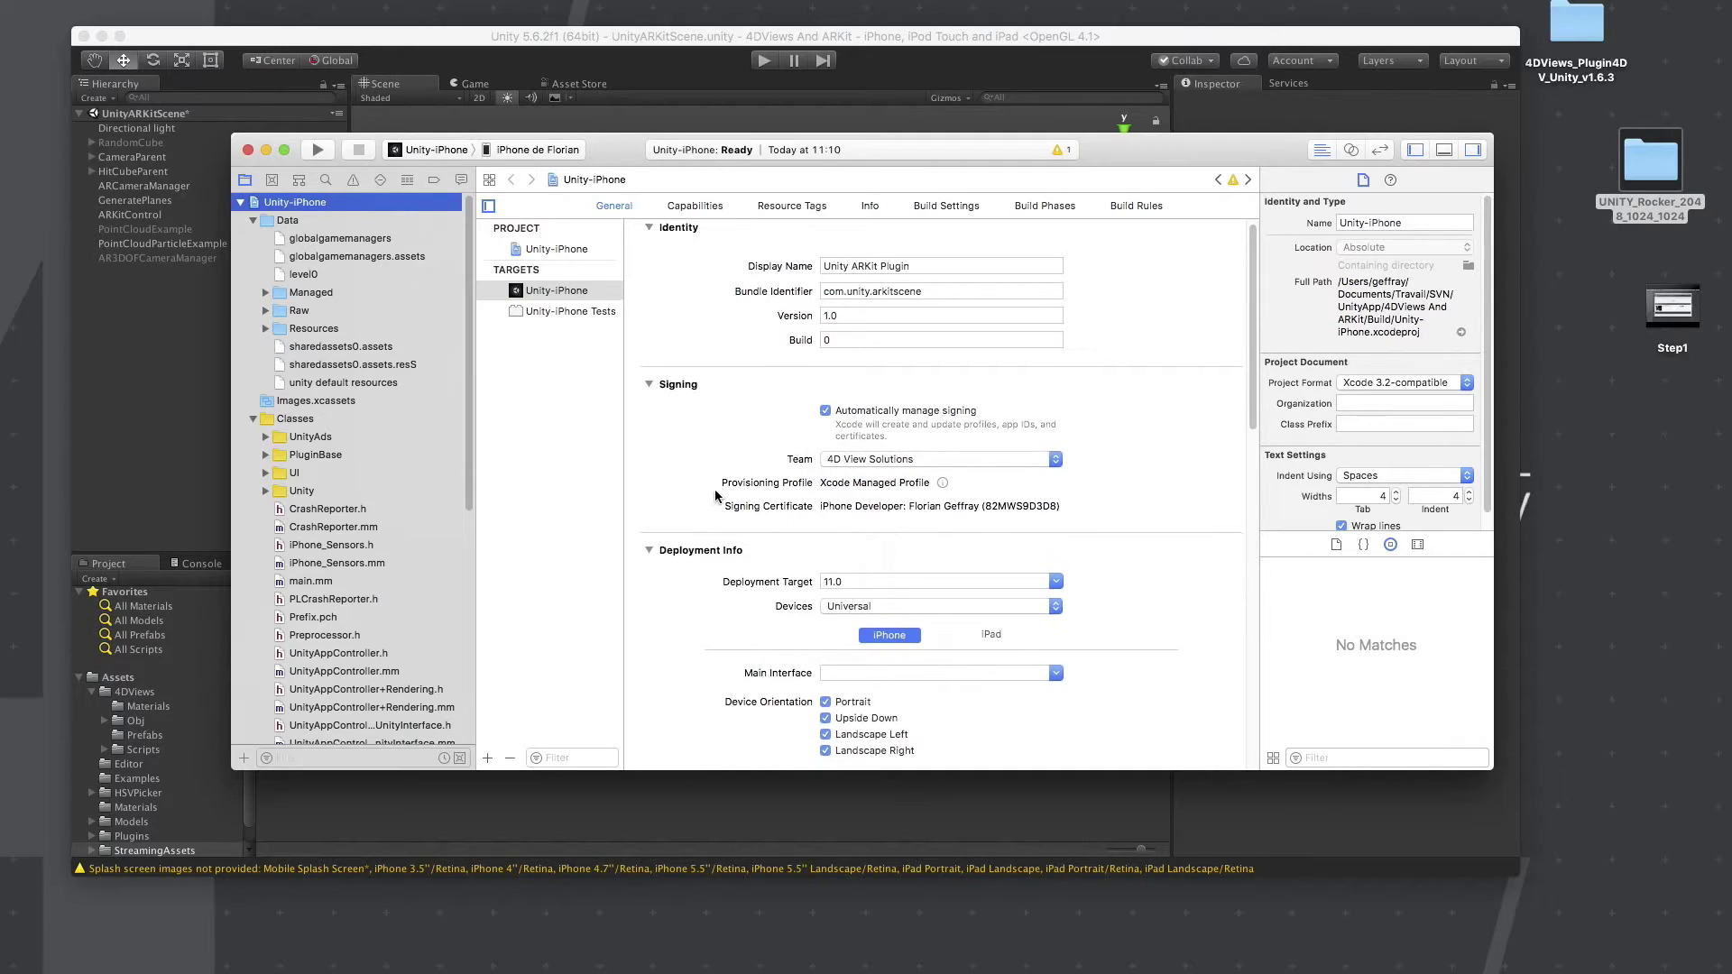
- Add FDViews_iOS_SDK.framework from Plugins/ios_XcodeDependencies to Embedded Binaries
{"action": "scroll", "coordinate": [716, 495], "scroll_direction": "down", "scroll_amount": 5}
{"action": "scroll", "coordinate": [715, 496], "scroll_direction": "down", "scroll_amount": 3}
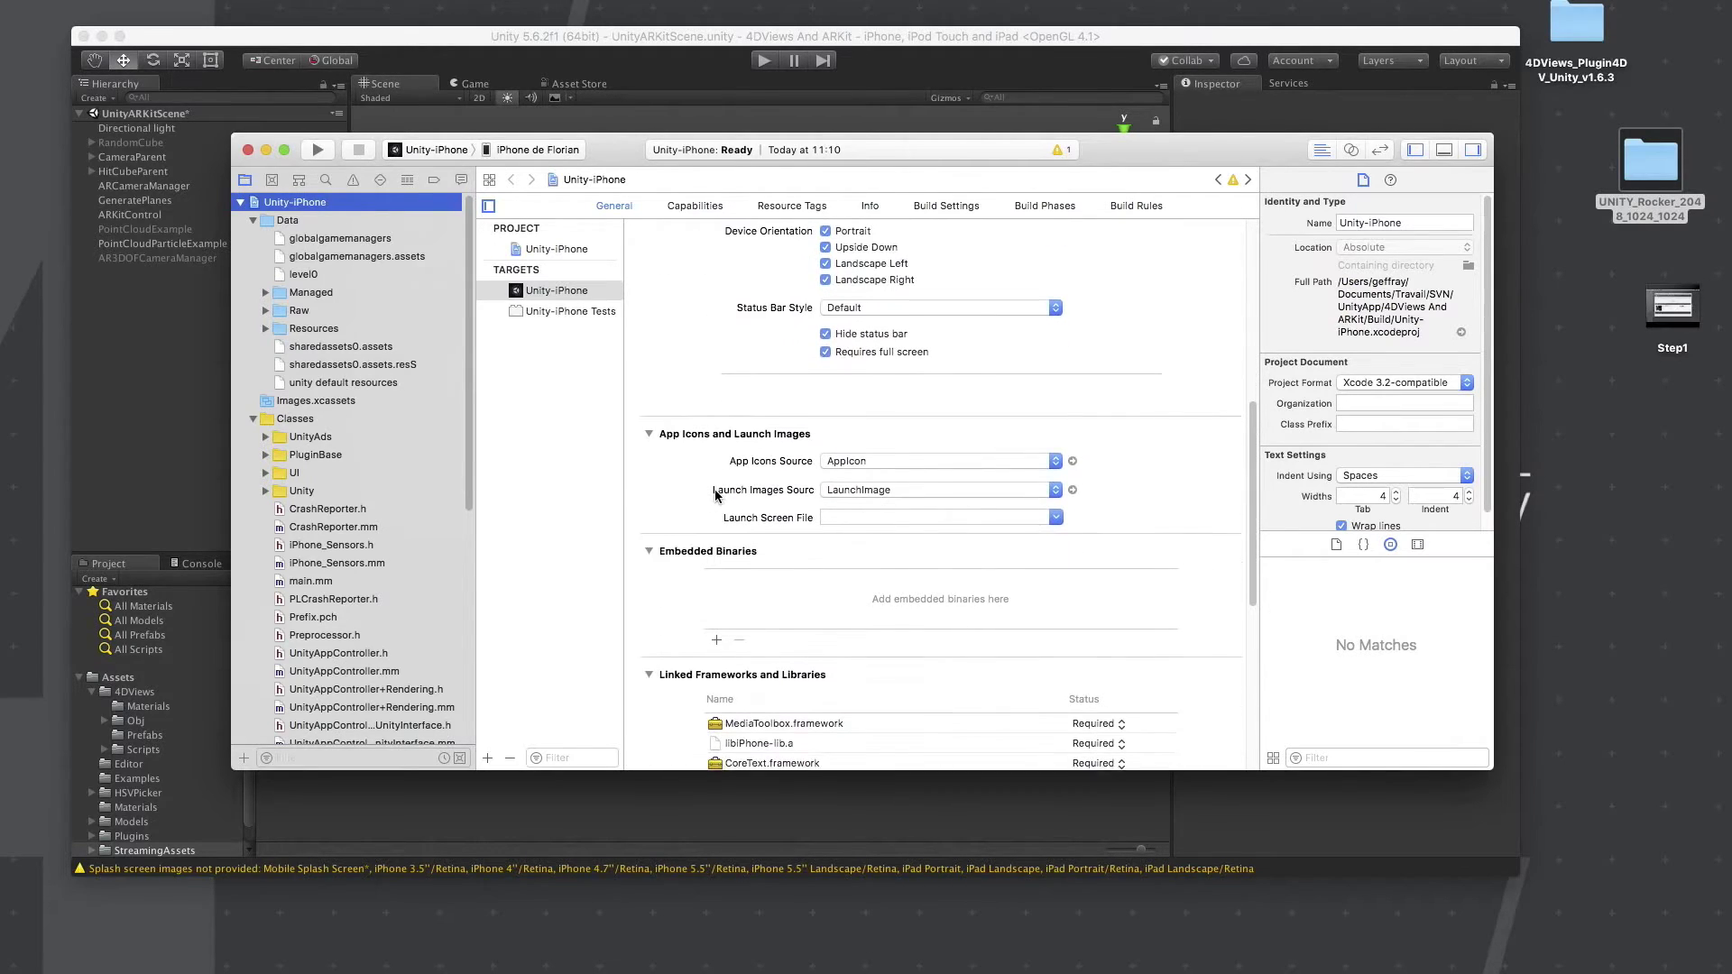
{"action": "scroll", "coordinate": [469, 518], "scroll_direction": "down", "scroll_amount": 2}
{"action": "scroll", "coordinate": [469, 519], "scroll_direction": "down", "scroll_amount": 4}
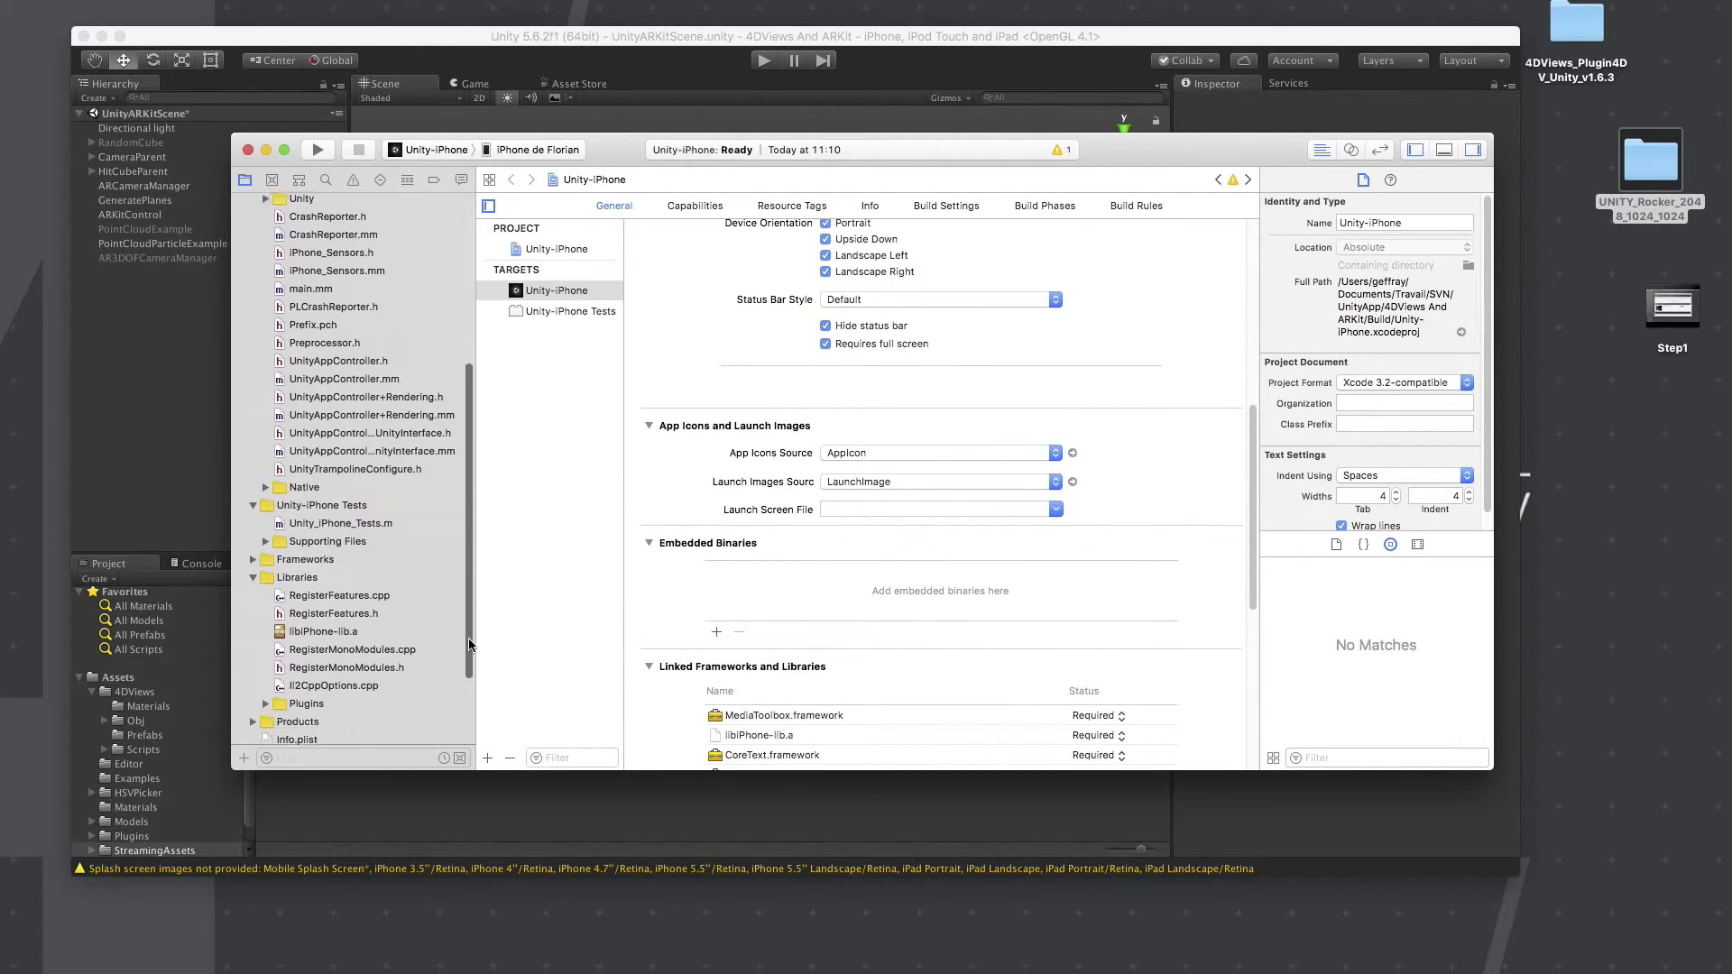
{"action": "scroll", "coordinate": [405, 520], "scroll_direction": "down", "scroll_amount": 4}
{"action": "left_click", "coordinate": [255, 469]}
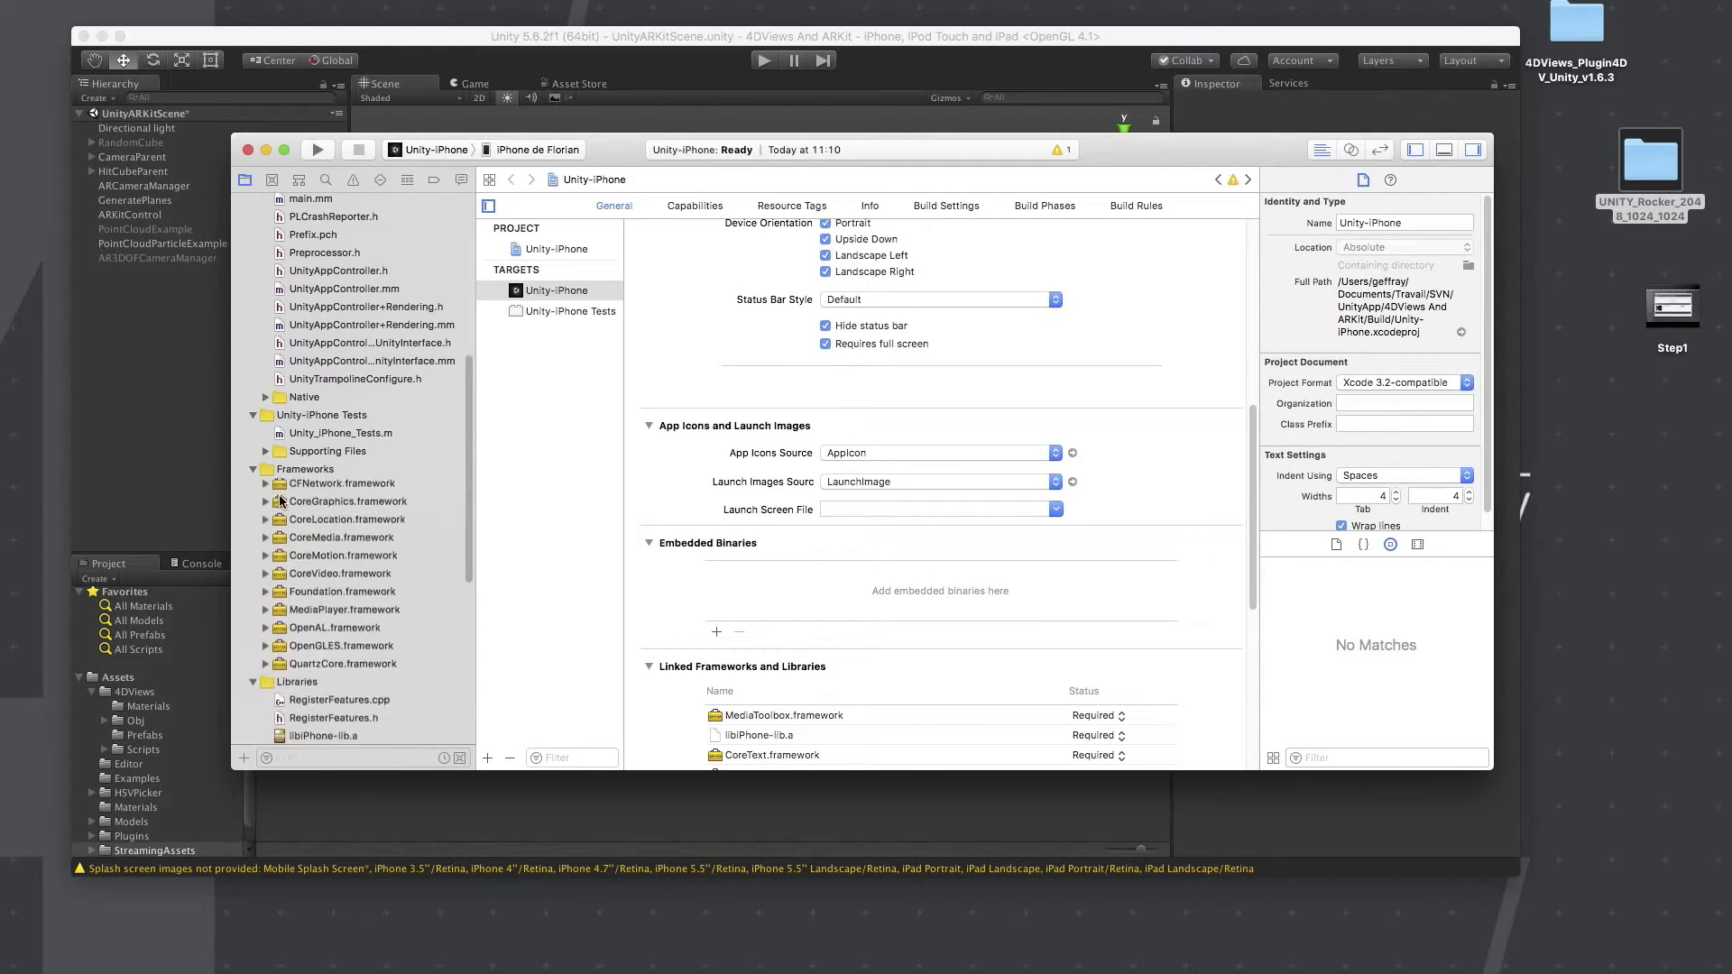
{"action": "scroll", "coordinate": [469, 652], "scroll_direction": "down", "scroll_amount": 5}
{"action": "scroll", "coordinate": [469, 652], "scroll_direction": "down", "scroll_amount": 2}
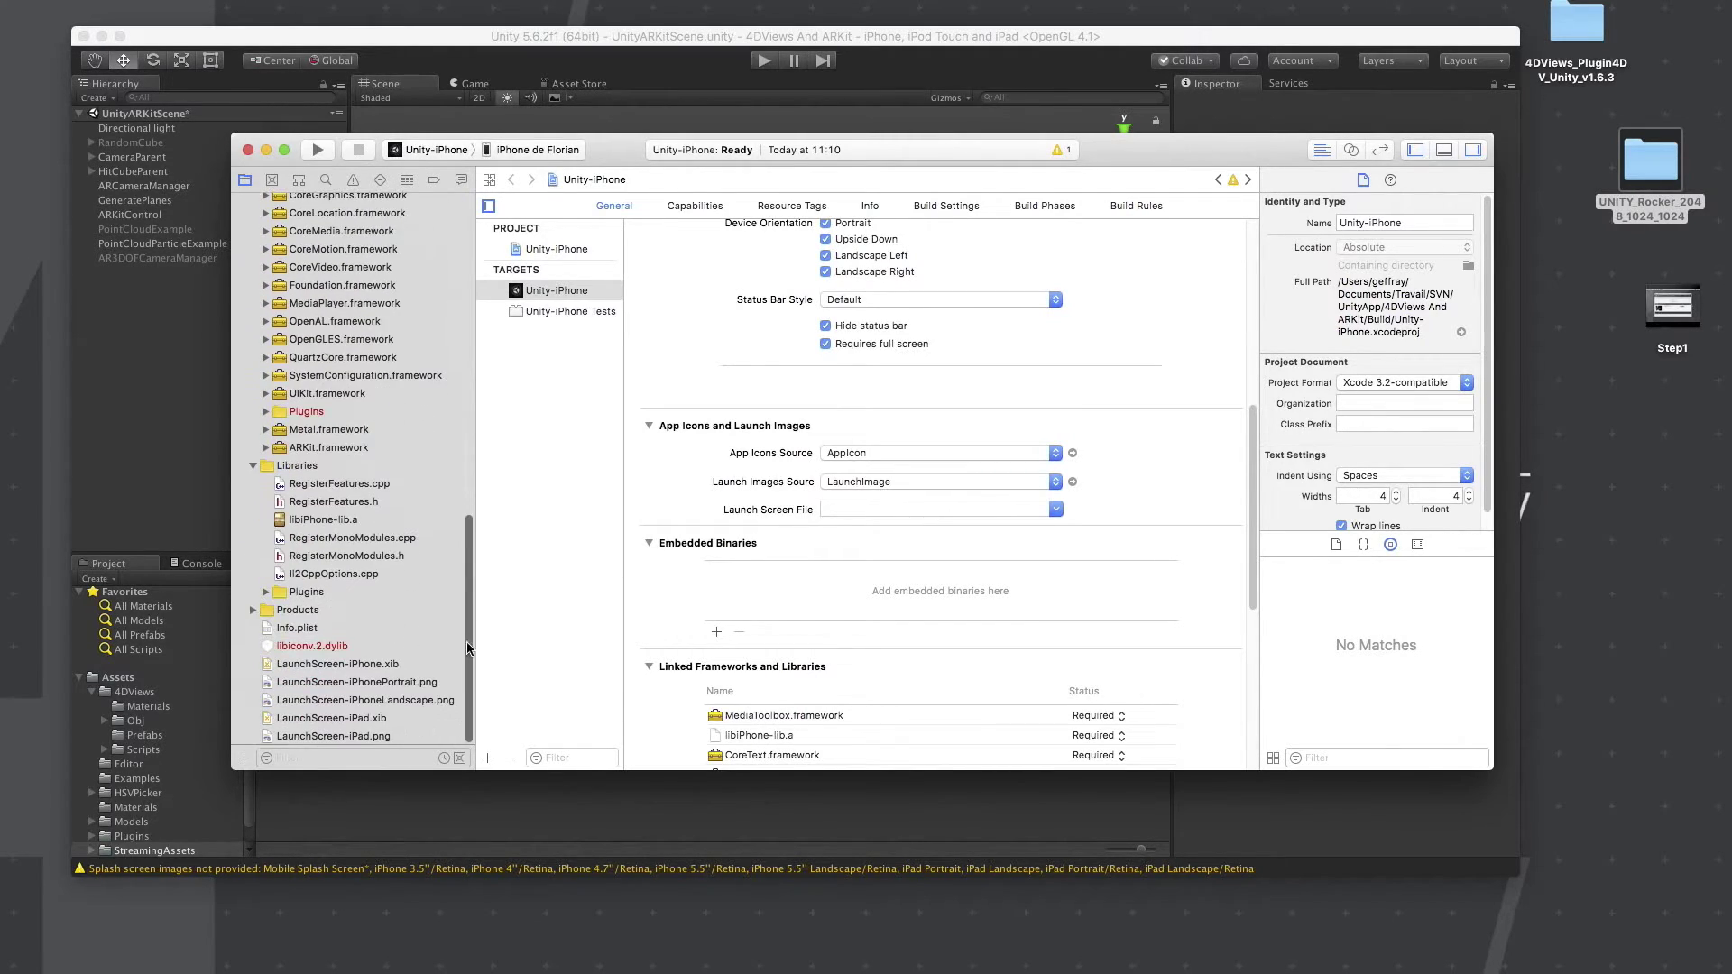
{"action": "left_click", "coordinate": [265, 413]}
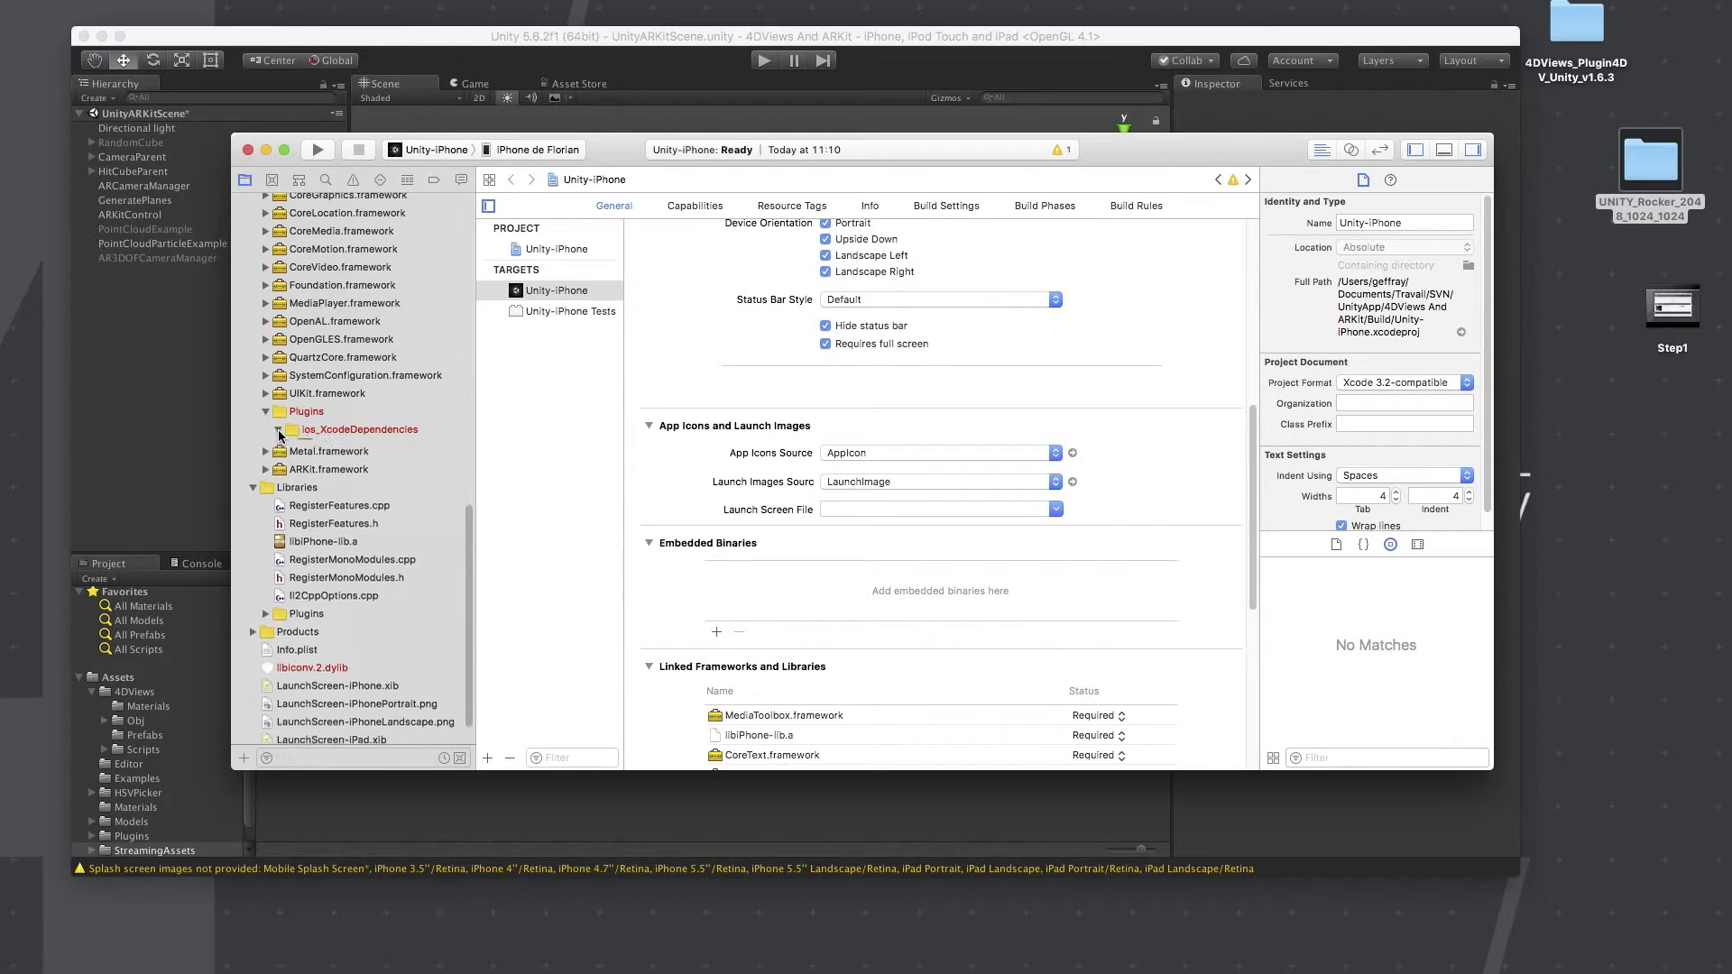
{"action": "left_click", "coordinate": [279, 429]}
{"action": "left_click_drag", "start_coordinate": [331, 451], "coordinate": [868, 593]}
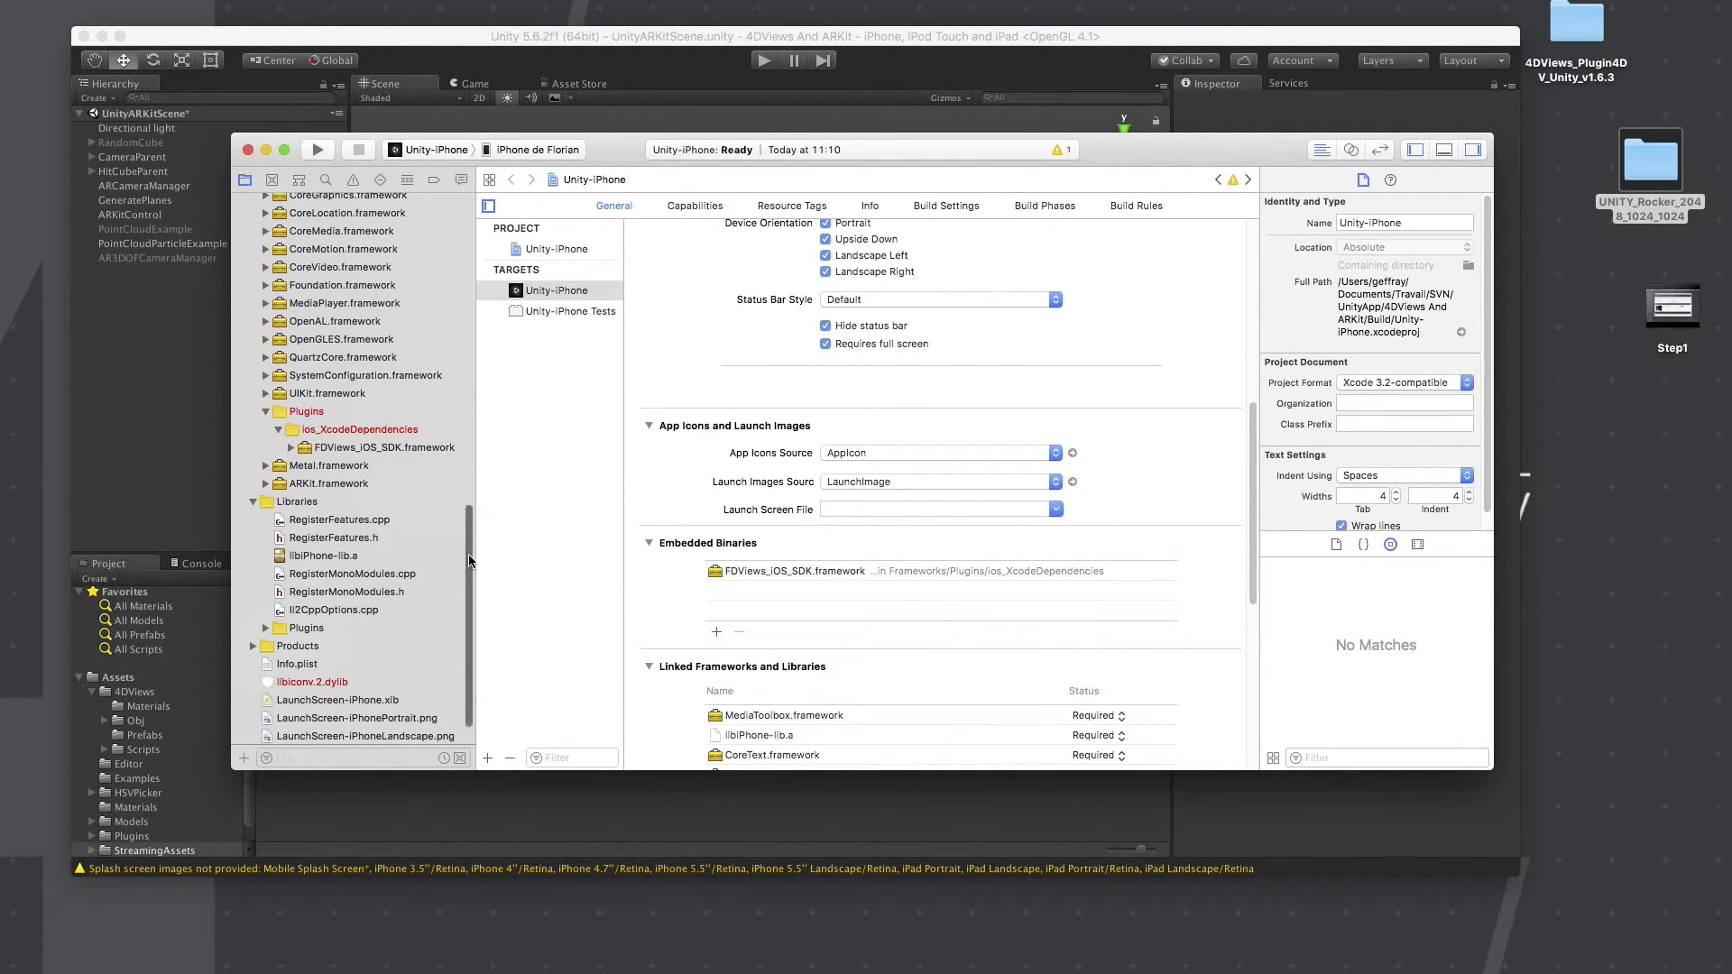
{"action": "left_click_drag", "start_coordinate": [469, 555], "coordinate": [469, 245]}
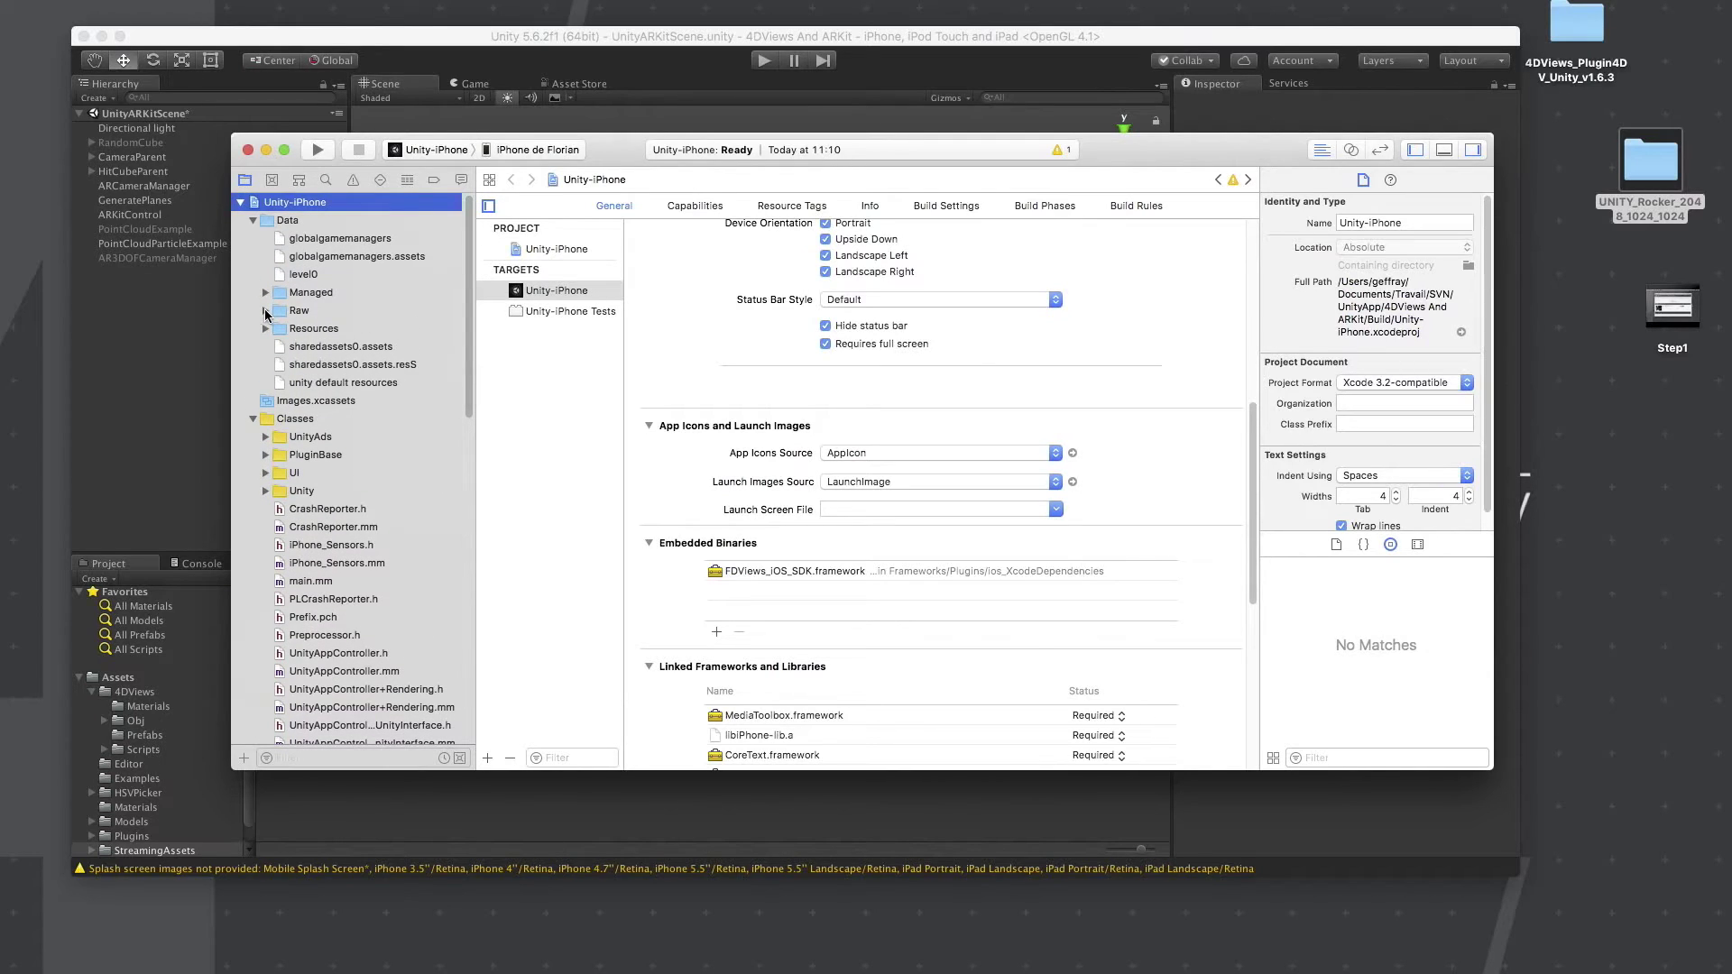
- Trash the DXT1 and ETC_RGB4 folders from Raw/UNITY_Rocker_2048_1024_1024
{"action": "left_click", "coordinate": [266, 311]}
{"action": "left_click", "coordinate": [279, 330]}
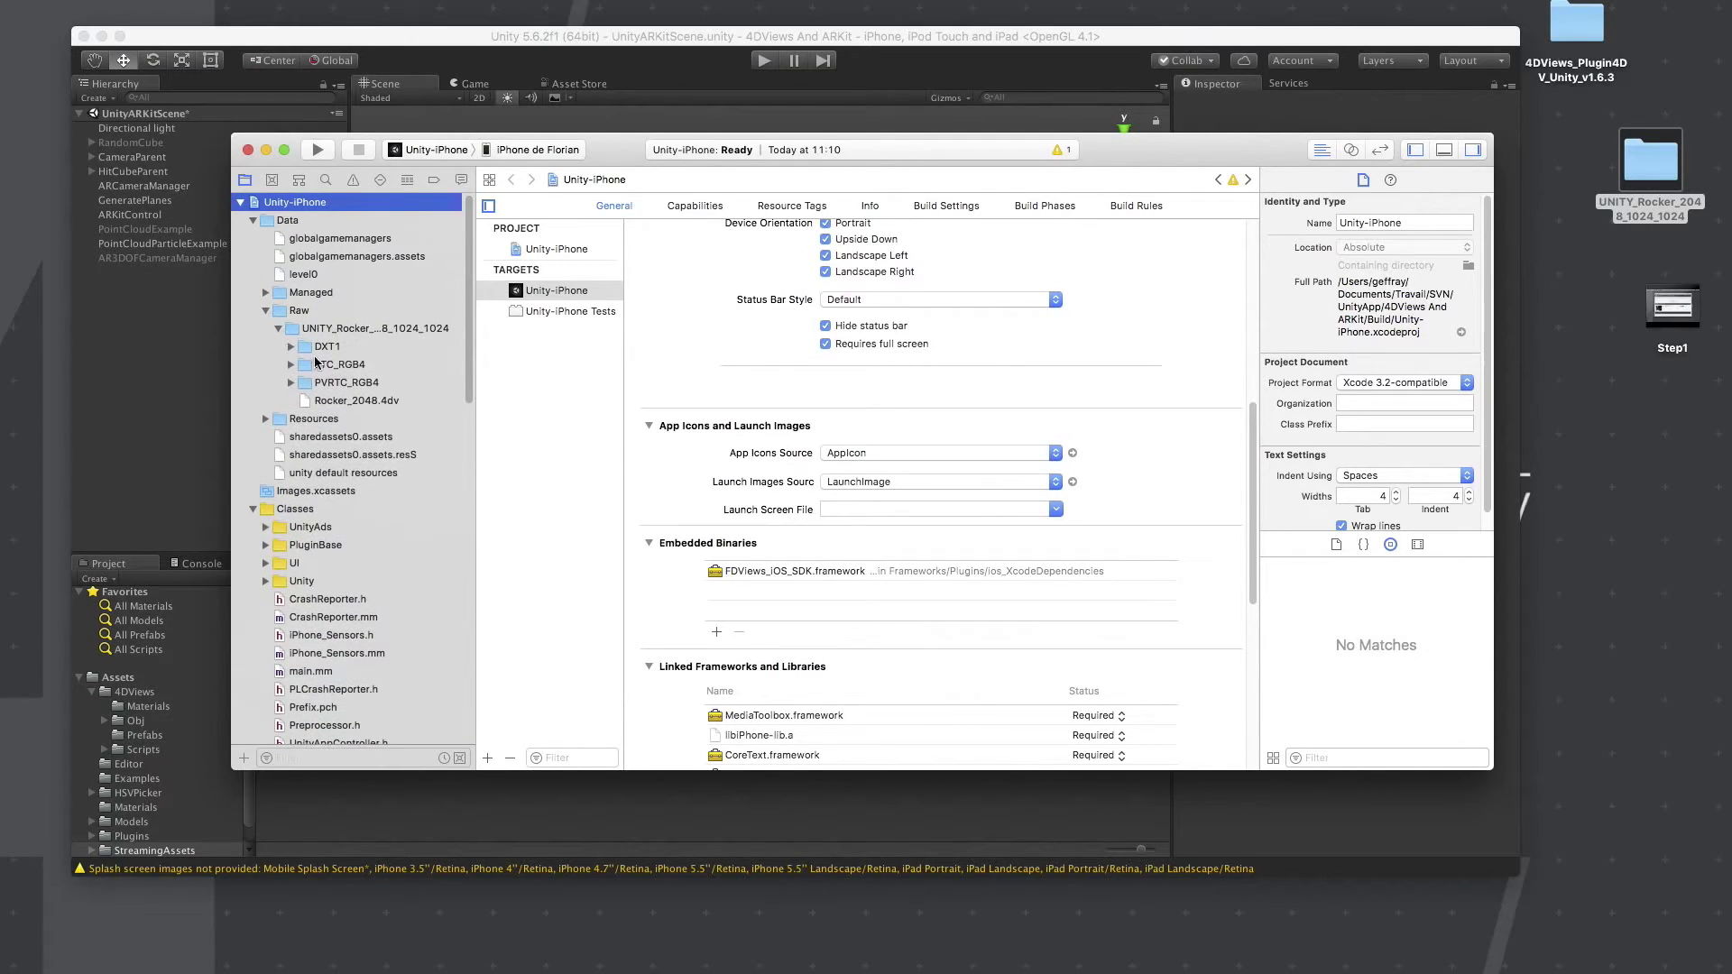
{"action": "left_click", "coordinate": [320, 351]}
{"action": "left_click", "coordinate": [325, 369], "text": "shift"}
{"action": "right_click", "coordinate": [324, 369]}
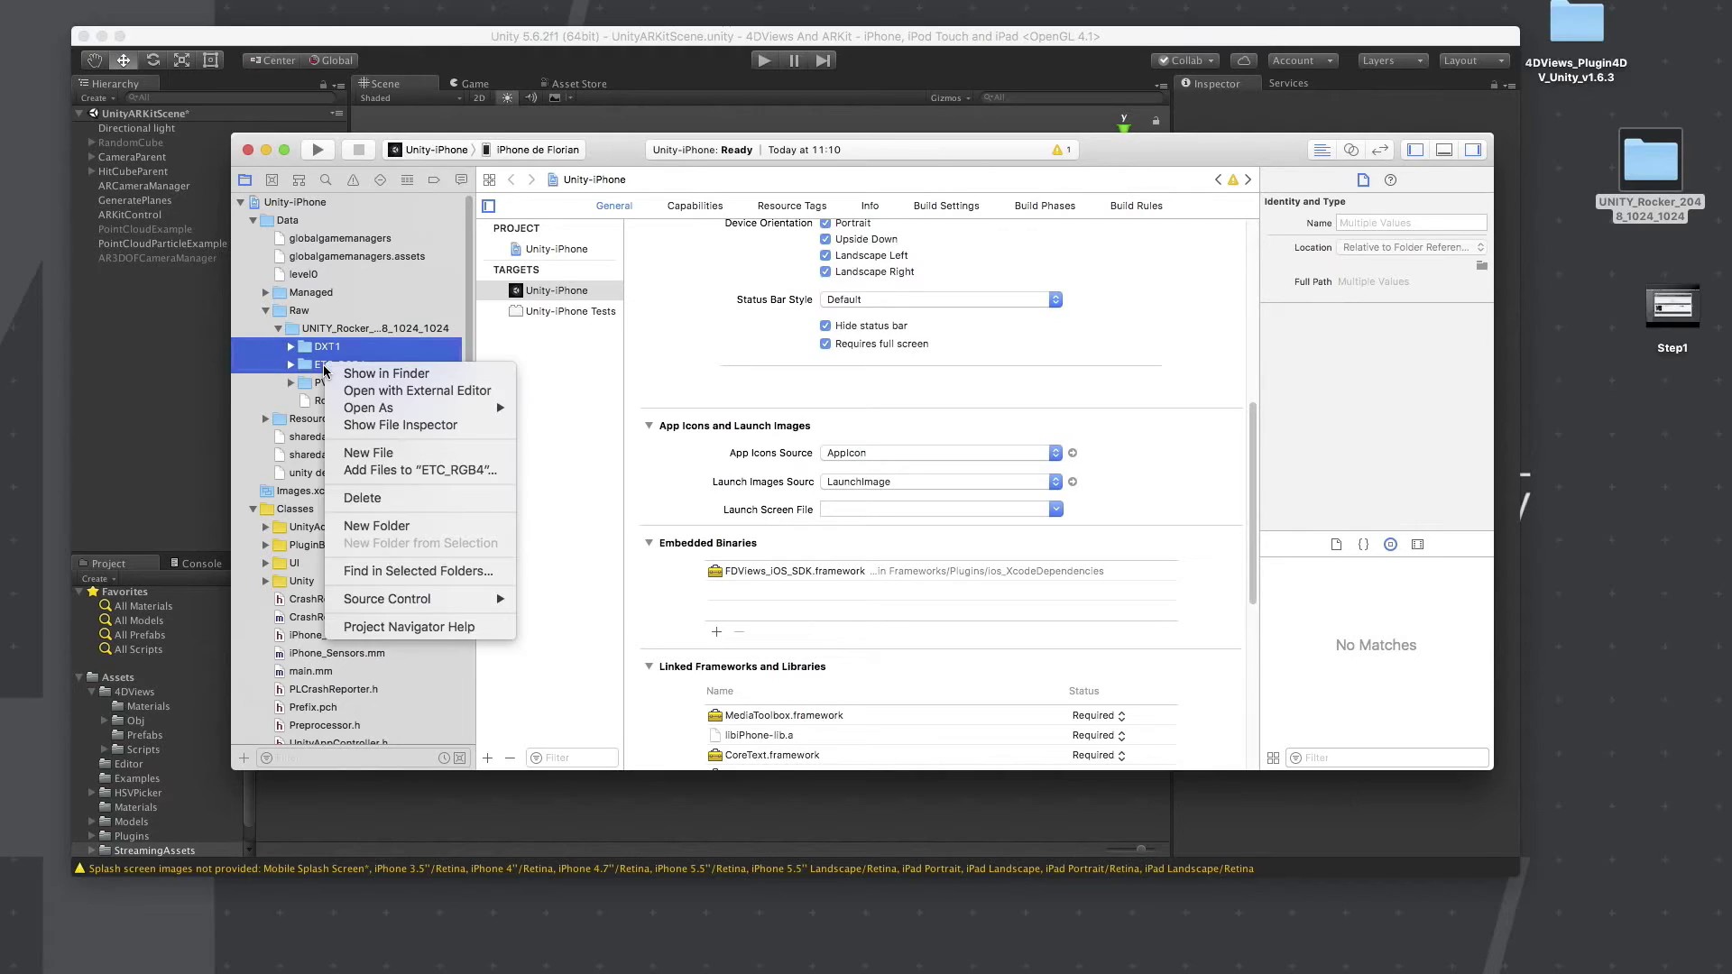
{"action": "left_click", "coordinate": [397, 498]}
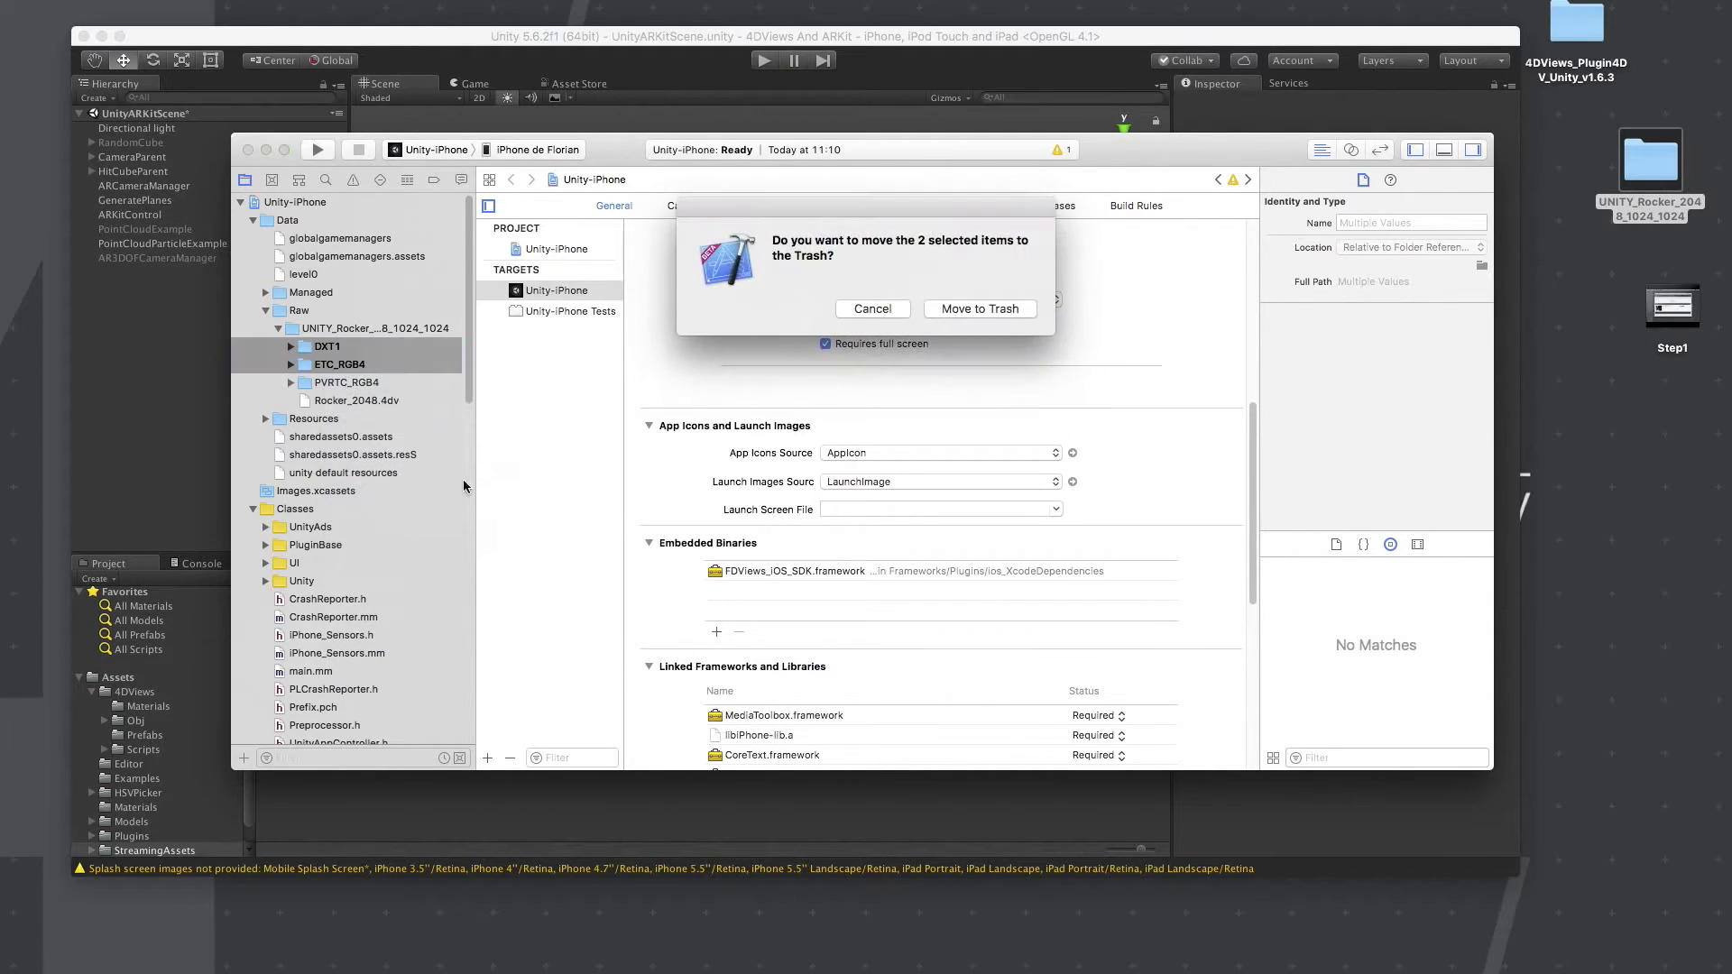
{"action": "left_click", "coordinate": [979, 310]}
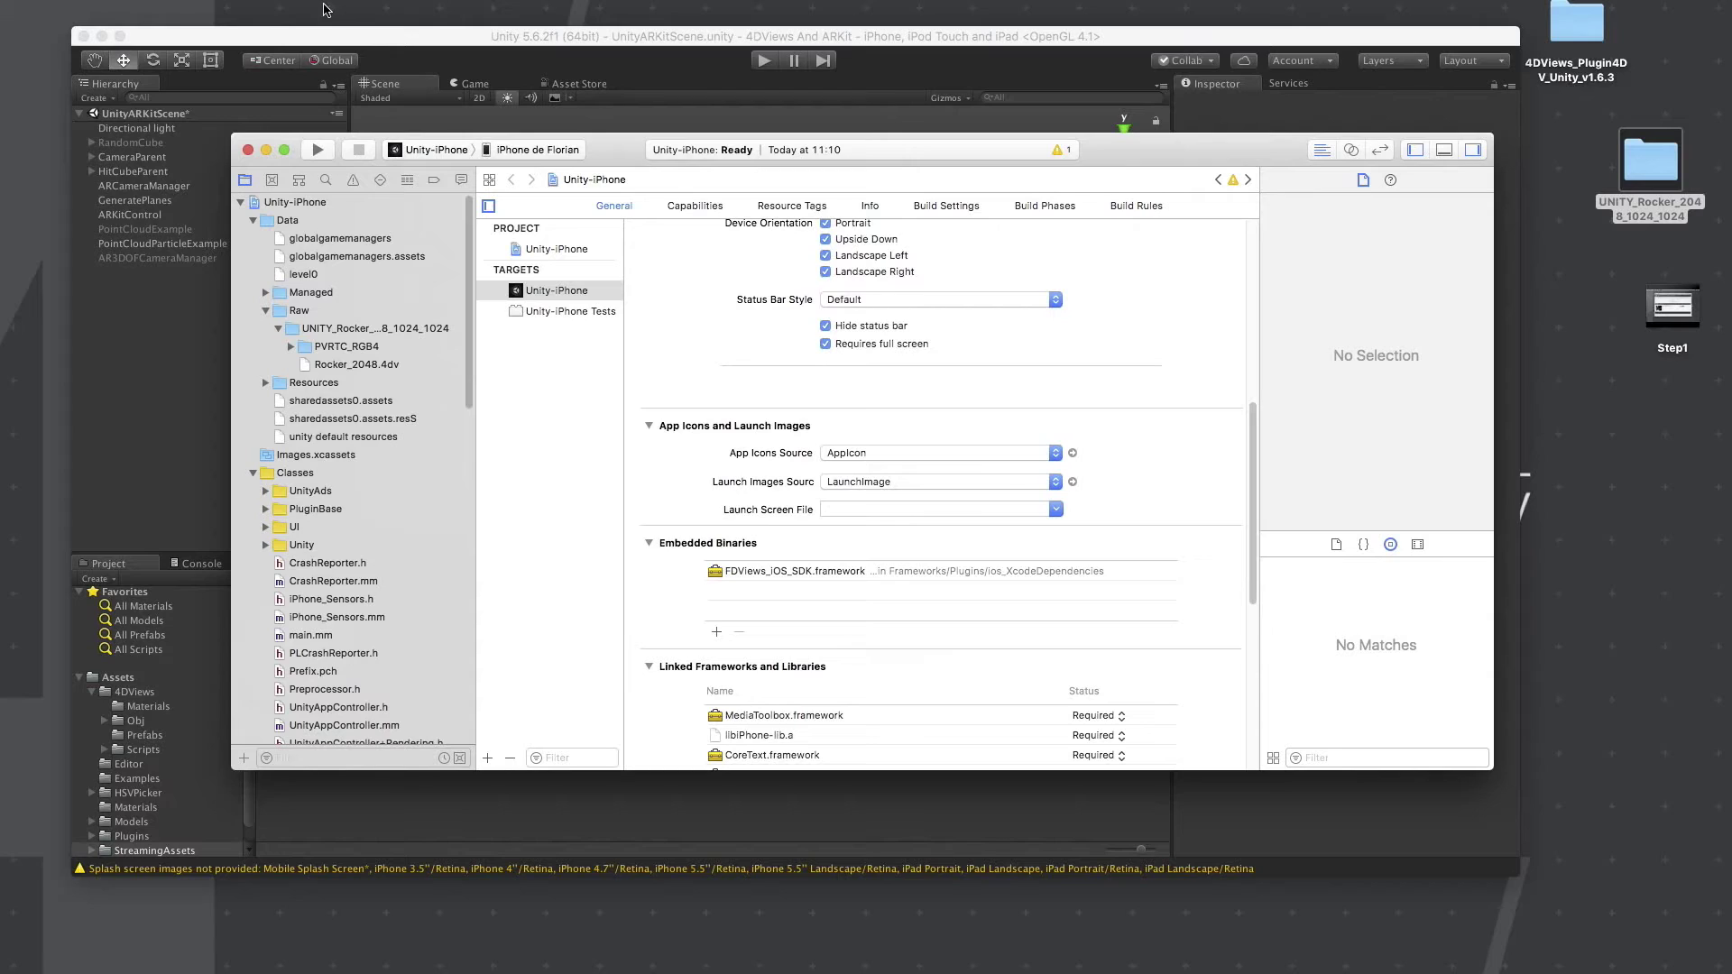
- Start building the Unity-iPhone scheme from the Product menu
{"action": "left_click", "coordinate": [419, 1]}
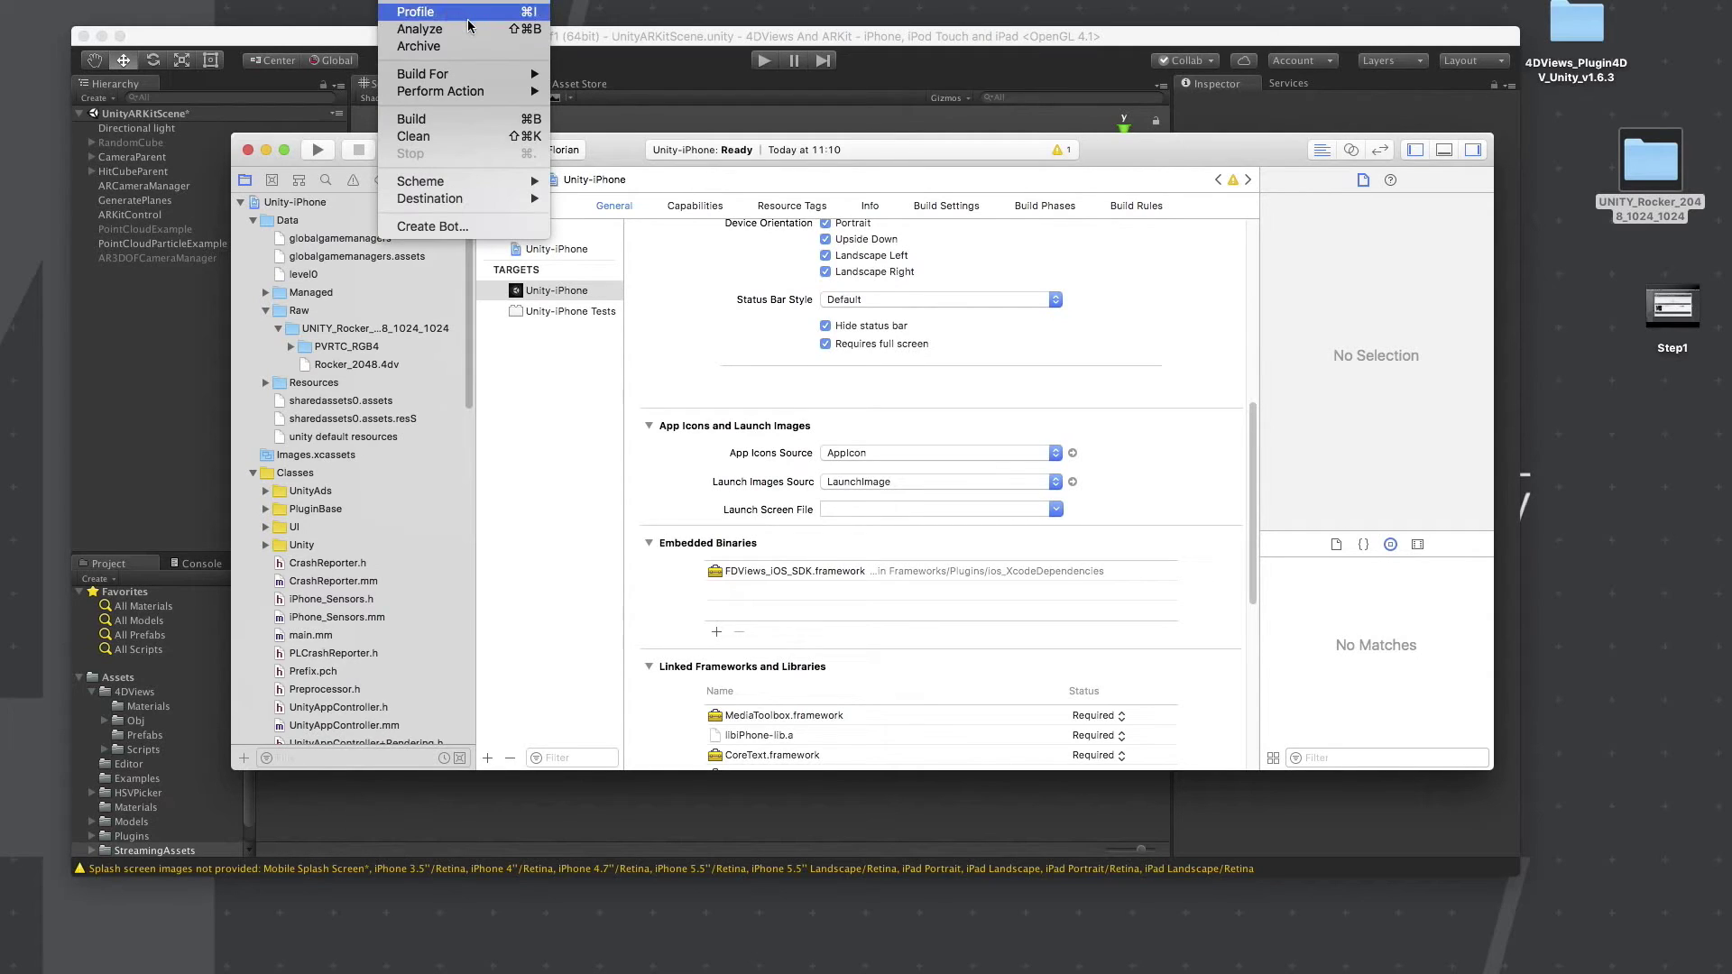
{"action": "left_click", "coordinate": [457, 119]}
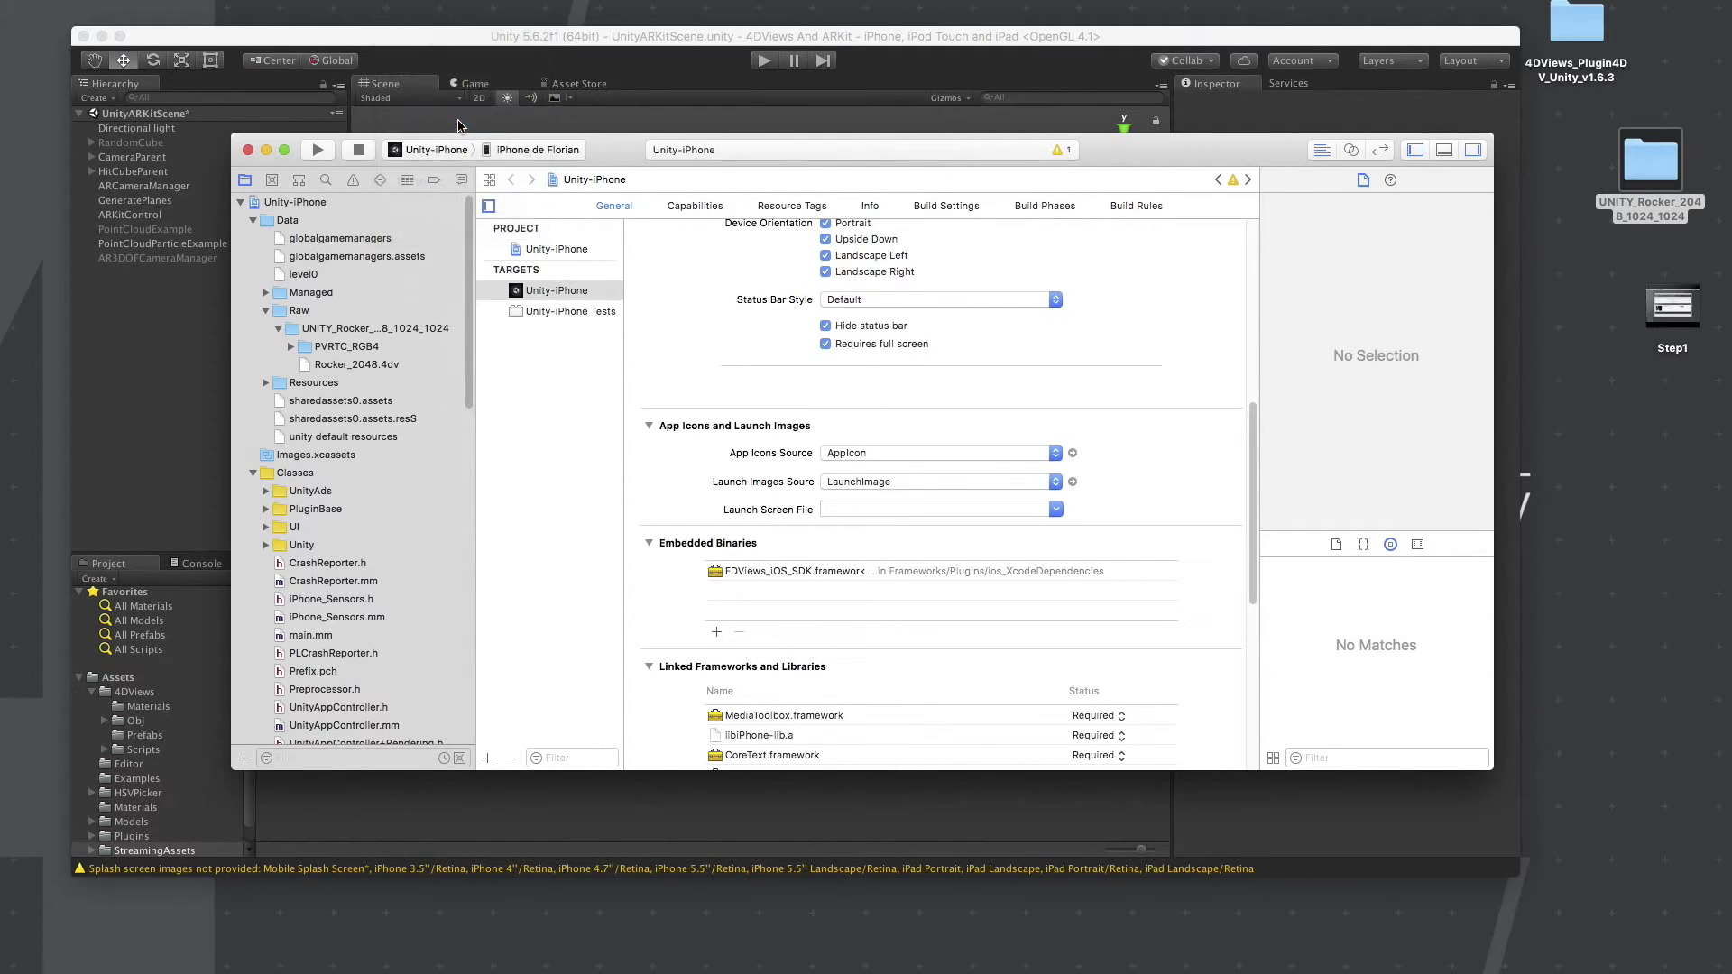